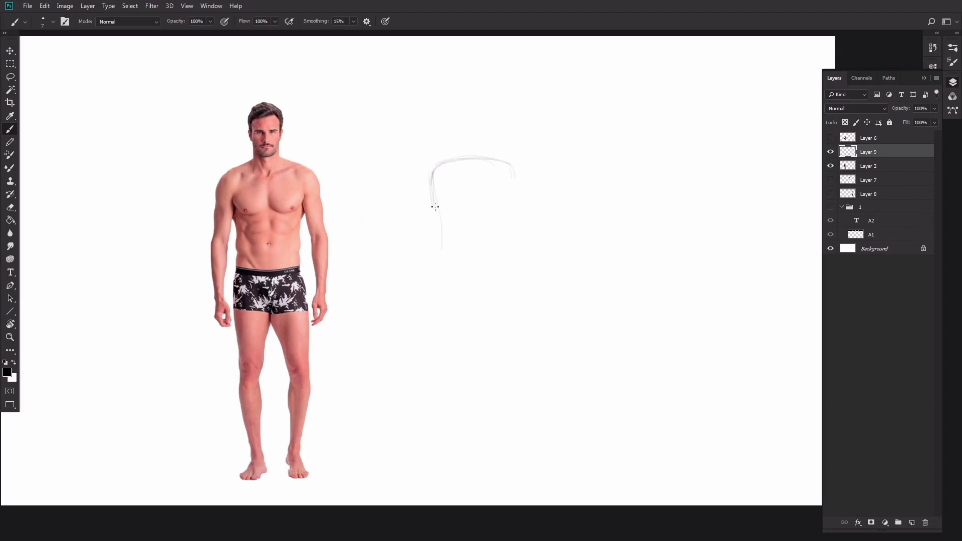
Step: Sketch the figure's tapered torso outline with a rounded pelvis base beside the reference photo
{"action": "left_click_drag", "start_coordinate": [436, 206], "coordinate": [440, 272]}
{"action": "mouse_move", "coordinate": [511, 164]}
{"action": "left_mouse_down"}
{"action": "mouse_move", "coordinate": [517, 193]}
{"action": "mouse_move", "coordinate": [494, 254]}
{"action": "left_mouse_up"}
{"action": "mouse_move", "coordinate": [513, 194]}
{"action": "left_mouse_down"}
{"action": "mouse_move", "coordinate": [508, 278]}
{"action": "mouse_move", "coordinate": [486, 302]}
{"action": "mouse_move", "coordinate": [443, 293]}
{"action": "mouse_move", "coordinate": [454, 308]}
{"action": "mouse_move", "coordinate": [508, 280]}
{"action": "mouse_move", "coordinate": [448, 308]}
{"action": "mouse_move", "coordinate": [440, 282]}
{"action": "left_mouse_up"}
{"action": "left_click_drag", "start_coordinate": [510, 278], "coordinate": [476, 314]}
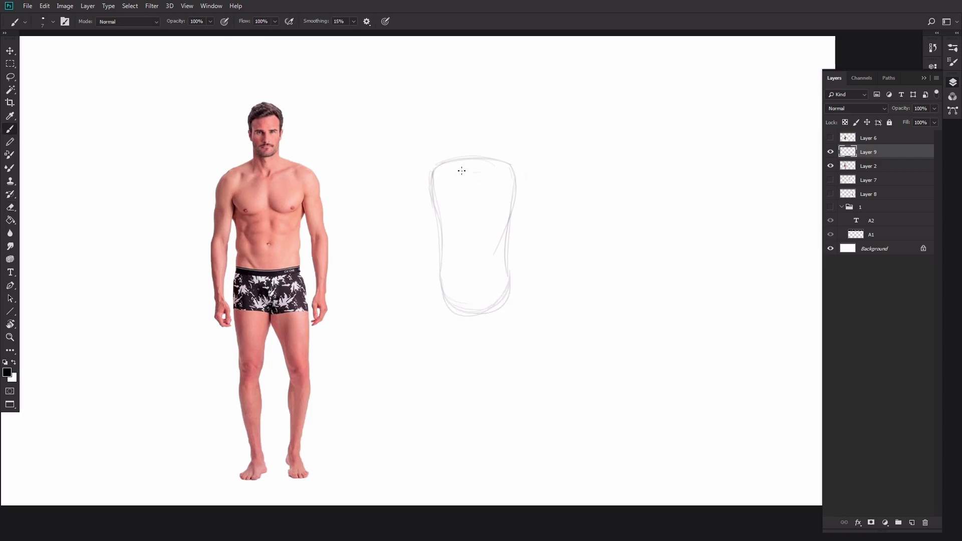
Step: Draw the vertical centre line of the torso from the base of the neck to the pelvis
{"action": "mouse_move", "coordinate": [461, 171]}
{"action": "left_mouse_down"}
{"action": "mouse_move", "coordinate": [471, 172]}
{"action": "mouse_move", "coordinate": [461, 168]}
{"action": "mouse_move", "coordinate": [477, 322]}
{"action": "left_mouse_up"}
{"action": "key", "text": "ctrl+z"}
{"action": "left_click_drag", "start_coordinate": [475, 175], "coordinate": [476, 291]}
{"action": "left_click_drag", "start_coordinate": [478, 258], "coordinate": [476, 316]}
{"action": "key", "text": "ctrl+z"}
{"action": "left_click_drag", "start_coordinate": [476, 254], "coordinate": [478, 300]}
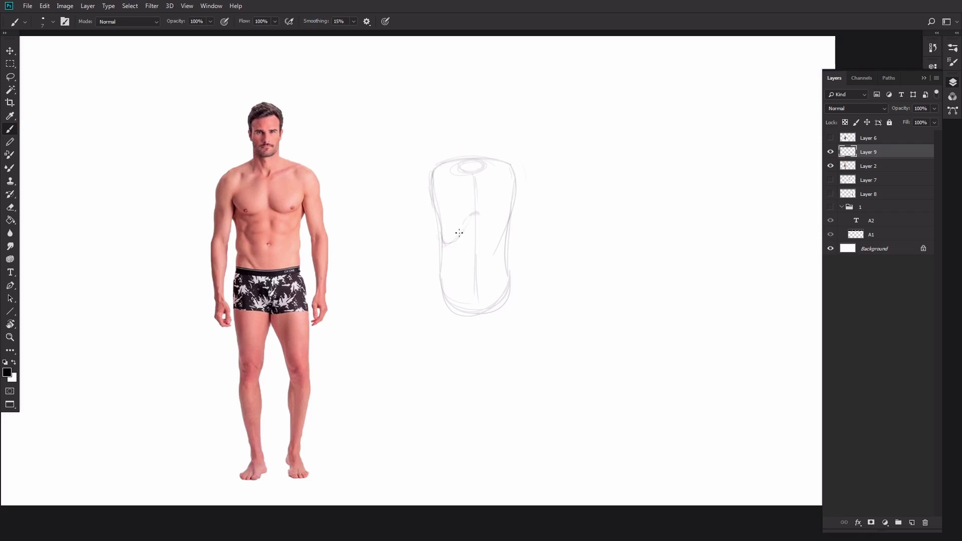
Step: Sketch the arched lower edge of the rib cage and the contours of the chest across the torso
{"action": "mouse_move", "coordinate": [474, 213]}
{"action": "left_mouse_down"}
{"action": "mouse_move", "coordinate": [489, 233]}
{"action": "mouse_move", "coordinate": [508, 218]}
{"action": "mouse_move", "coordinate": [499, 238]}
{"action": "mouse_move", "coordinate": [472, 213]}
{"action": "mouse_move", "coordinate": [440, 228]}
{"action": "left_mouse_up"}
{"action": "key", "text": "ctrl+z"}
{"action": "left_click_drag", "start_coordinate": [476, 213], "coordinate": [507, 236]}
{"action": "mouse_move", "coordinate": [439, 210]}
{"action": "left_mouse_down"}
{"action": "mouse_move", "coordinate": [510, 207]}
{"action": "mouse_move", "coordinate": [446, 211]}
{"action": "mouse_move", "coordinate": [434, 188]}
{"action": "left_mouse_up"}
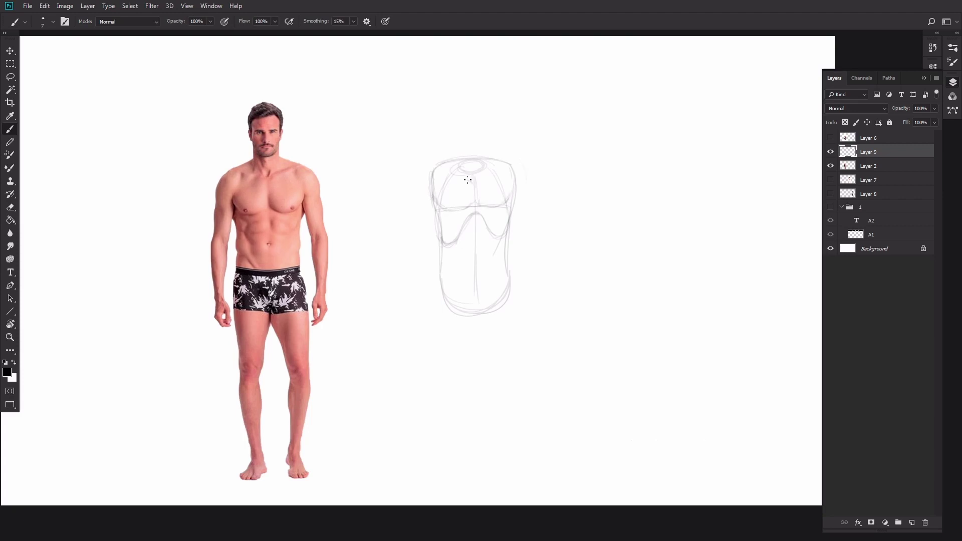
Step: Sketch the upper chest curves and rounded shoulder joints, and mark the navel on the centre line
{"action": "left_click_drag", "start_coordinate": [468, 180], "coordinate": [431, 172]}
{"action": "left_click_drag", "start_coordinate": [507, 168], "coordinate": [525, 173]}
{"action": "key", "text": "e"}
{"action": "key", "text": "b"}
{"action": "left_click", "coordinate": [476, 257]}
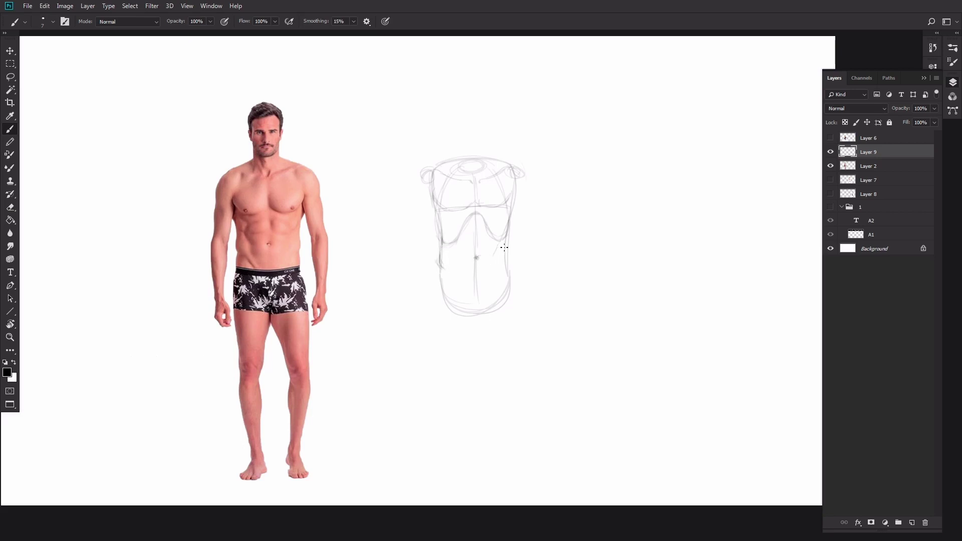
Step: Draw the curved hip lines from both sides of the waist down to the crotch
{"action": "mouse_move", "coordinate": [504, 247]}
{"action": "left_mouse_down"}
{"action": "mouse_move", "coordinate": [492, 267]}
{"action": "mouse_move", "coordinate": [505, 259]}
{"action": "mouse_move", "coordinate": [487, 294]}
{"action": "left_mouse_up"}
{"action": "mouse_move", "coordinate": [441, 266]}
{"action": "left_mouse_down"}
{"action": "mouse_move", "coordinate": [476, 300]}
{"action": "mouse_move", "coordinate": [495, 272]}
{"action": "mouse_move", "coordinate": [463, 282]}
{"action": "mouse_move", "coordinate": [478, 300]}
{"action": "mouse_move", "coordinate": [493, 284]}
{"action": "mouse_move", "coordinate": [472, 303]}
{"action": "left_mouse_up"}
{"action": "key", "text": "e"}
{"action": "key", "text": "b"}
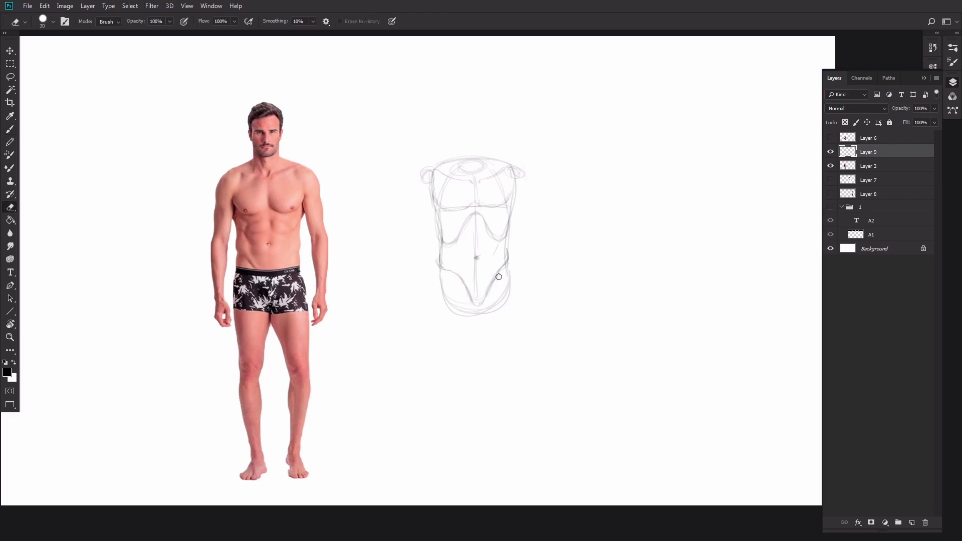
{"action": "left_click_drag", "start_coordinate": [501, 275], "coordinate": [481, 303]}
{"action": "left_click_drag", "start_coordinate": [441, 270], "coordinate": [441, 300]}
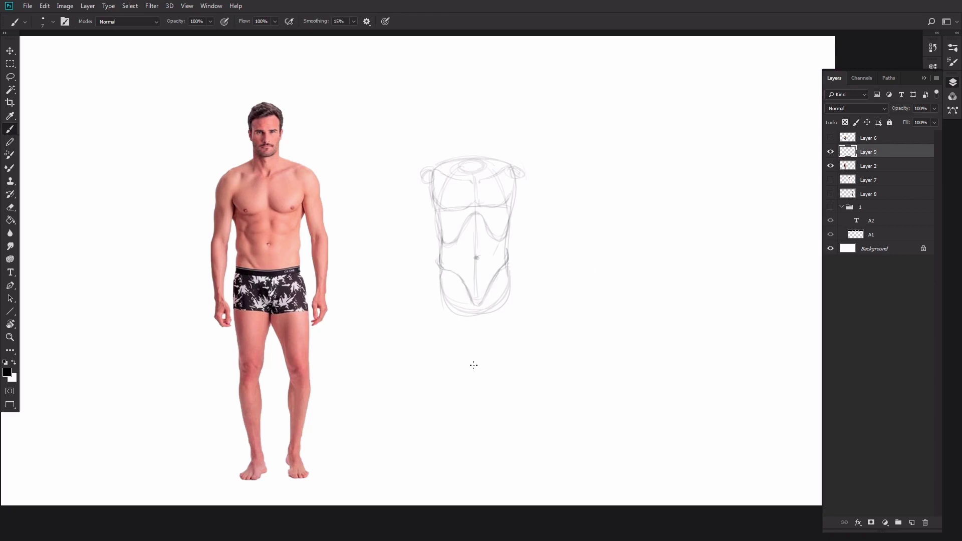
Step: Narrow the whole torso sketch slightly with Free Transform
{"action": "key", "text": "ctrl+t"}
{"action": "left_click_drag", "start_coordinate": [475, 319], "coordinate": [472, 325]}
{"action": "key", "text": "Return"}
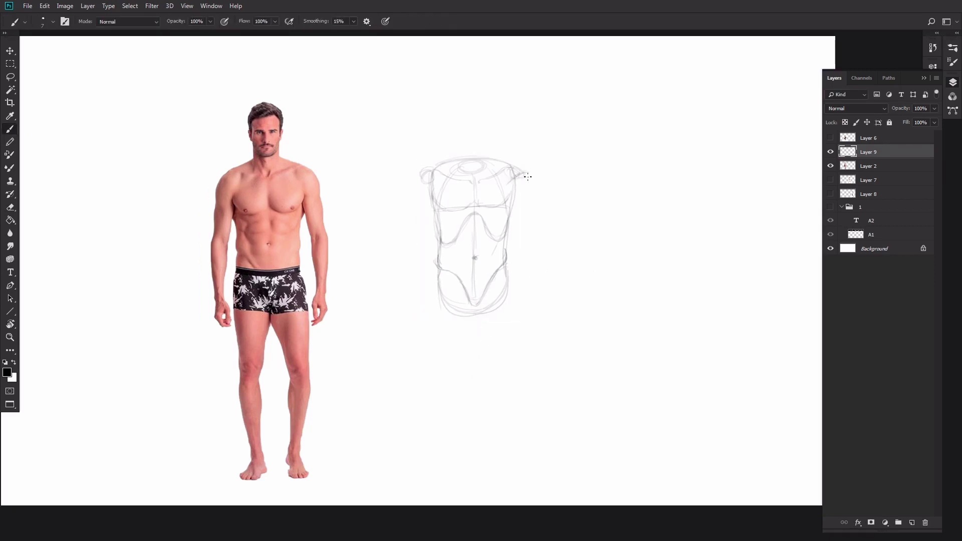
Step: Sketch the outer contour of the figure's left arm from the shoulder through the elbow to the wrist
{"action": "key", "text": "e"}
{"action": "key", "text": "b"}
{"action": "left_click_drag", "start_coordinate": [525, 164], "coordinate": [537, 223]}
{"action": "mouse_move", "coordinate": [541, 232]}
{"action": "left_mouse_down"}
{"action": "mouse_move", "coordinate": [528, 245]}
{"action": "mouse_move", "coordinate": [536, 297]}
{"action": "left_mouse_up"}
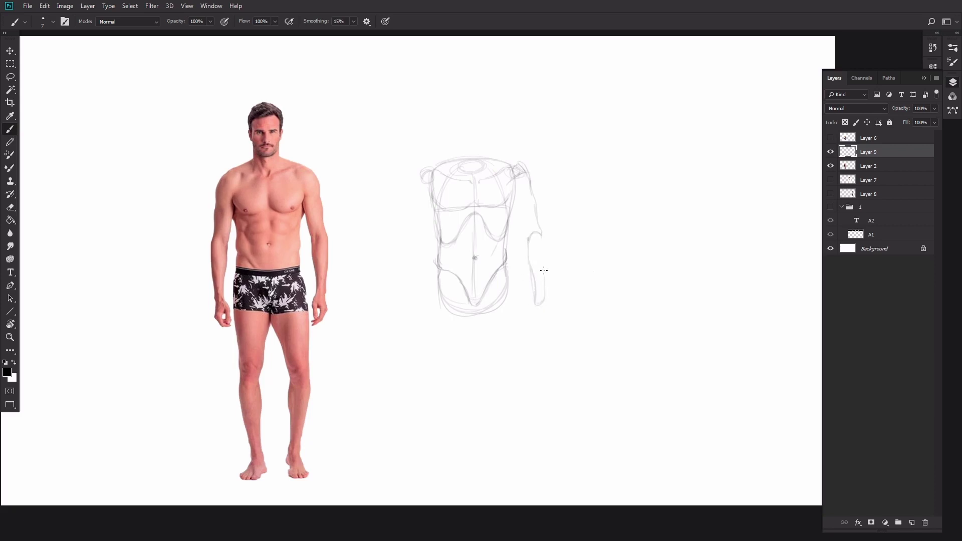
{"action": "left_click_drag", "start_coordinate": [540, 235], "coordinate": [544, 271]}
Step: Draw the inner contour of the left upper arm, add a simple hand shape, and touch up the crotch line
{"action": "left_click_drag", "start_coordinate": [528, 235], "coordinate": [515, 196]}
{"action": "key", "text": "e"}
{"action": "key", "text": "b"}
{"action": "mouse_move", "coordinate": [516, 191]}
{"action": "left_mouse_down"}
{"action": "mouse_move", "coordinate": [525, 234]}
{"action": "mouse_move", "coordinate": [514, 198]}
{"action": "mouse_move", "coordinate": [527, 236]}
{"action": "left_mouse_up"}
{"action": "mouse_move", "coordinate": [545, 294]}
{"action": "left_mouse_down"}
{"action": "mouse_move", "coordinate": [542, 325]}
{"action": "mouse_move", "coordinate": [530, 324]}
{"action": "mouse_move", "coordinate": [531, 312]}
{"action": "mouse_move", "coordinate": [536, 332]}
{"action": "left_mouse_up"}
{"action": "left_click_drag", "start_coordinate": [477, 312], "coordinate": [484, 295]}
Step: Lasso the left forearm and hand and shorten them slightly with Free Transform
{"action": "key", "text": "l"}
{"action": "left_click_drag", "start_coordinate": [543, 236], "coordinate": [548, 345]}
{"action": "key", "text": "ctrl+t"}
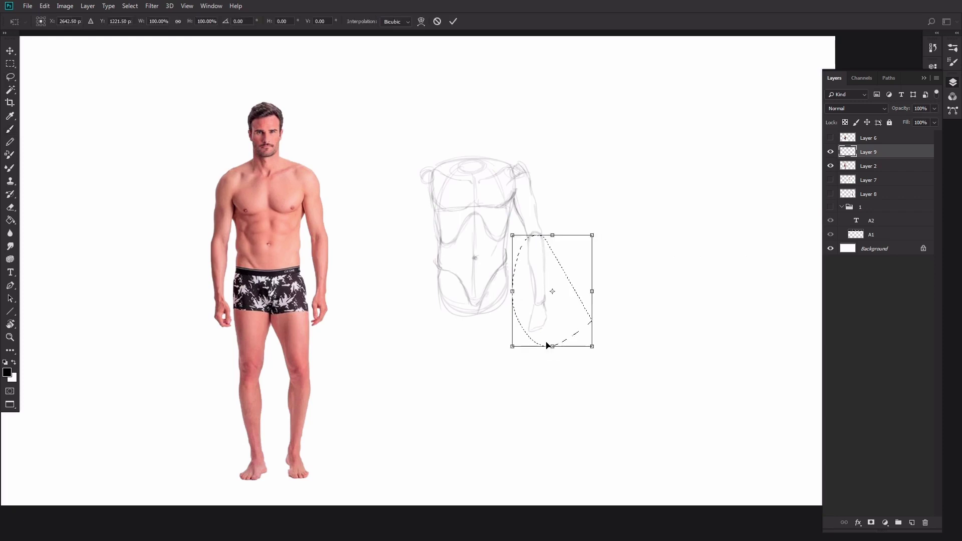
{"action": "key", "text": "Return"}
{"action": "key", "text": "ctrl+d"}
{"action": "key", "text": "b"}
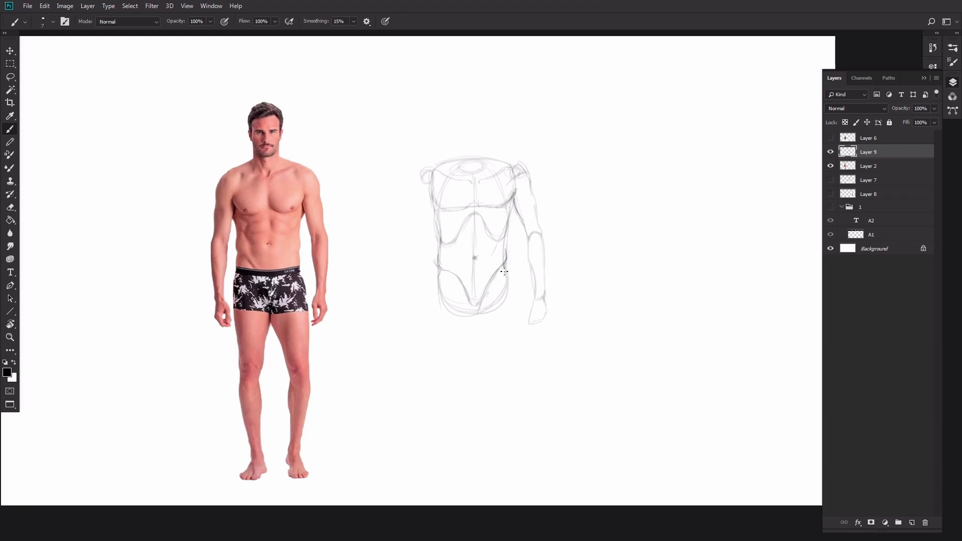
Step: Sketch the figure's left leg with thigh, knee, calf and foot, and reduce the whole sketch slightly in height
{"action": "mouse_move", "coordinate": [504, 272]}
{"action": "left_mouse_down"}
{"action": "mouse_move", "coordinate": [509, 382]}
{"action": "mouse_move", "coordinate": [515, 355]}
{"action": "mouse_move", "coordinate": [496, 361]}
{"action": "left_mouse_up"}
{"action": "left_click_drag", "start_coordinate": [498, 316], "coordinate": [498, 358]}
{"action": "mouse_move", "coordinate": [485, 336]}
{"action": "left_mouse_down"}
{"action": "mouse_move", "coordinate": [505, 378]}
{"action": "mouse_move", "coordinate": [515, 364]}
{"action": "mouse_move", "coordinate": [509, 374]}
{"action": "mouse_move", "coordinate": [497, 347]}
{"action": "mouse_move", "coordinate": [519, 371]}
{"action": "mouse_move", "coordinate": [498, 367]}
{"action": "mouse_move", "coordinate": [505, 385]}
{"action": "mouse_move", "coordinate": [516, 363]}
{"action": "mouse_move", "coordinate": [517, 406]}
{"action": "mouse_move", "coordinate": [516, 362]}
{"action": "mouse_move", "coordinate": [520, 384]}
{"action": "mouse_move", "coordinate": [506, 450]}
{"action": "left_mouse_up"}
{"action": "left_click_drag", "start_coordinate": [520, 397], "coordinate": [510, 462]}
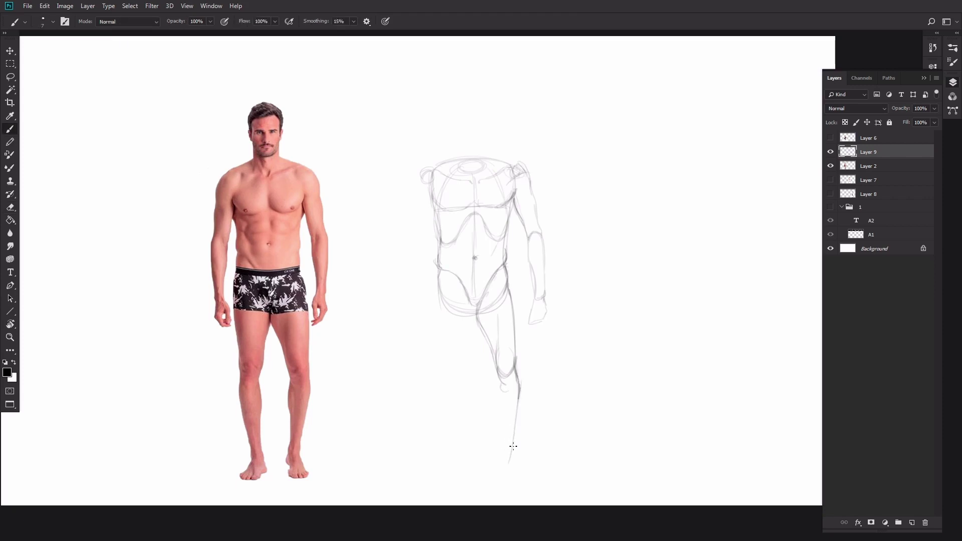
{"action": "mouse_move", "coordinate": [500, 375]}
{"action": "left_mouse_down"}
{"action": "mouse_move", "coordinate": [499, 470]}
{"action": "mouse_move", "coordinate": [513, 427]}
{"action": "mouse_move", "coordinate": [511, 460]}
{"action": "left_mouse_up"}
{"action": "mouse_move", "coordinate": [498, 466]}
{"action": "left_mouse_down"}
{"action": "mouse_move", "coordinate": [517, 482]}
{"action": "mouse_move", "coordinate": [497, 473]}
{"action": "mouse_move", "coordinate": [497, 487]}
{"action": "mouse_move", "coordinate": [543, 477]}
{"action": "left_mouse_up"}
{"action": "key", "text": "ctrl+t"}
{"action": "key", "text": "Return"}
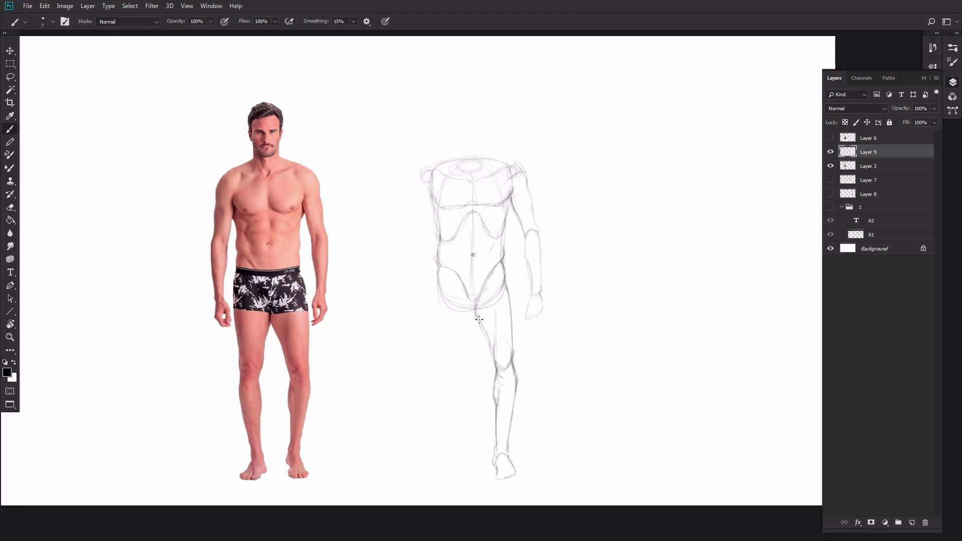
Step: Sketch the figure's right leg down to the foot, and draw the inner contour of the right upper arm
{"action": "mouse_move", "coordinate": [474, 310]}
{"action": "left_mouse_down"}
{"action": "mouse_move", "coordinate": [464, 363]}
{"action": "mouse_move", "coordinate": [467, 320]}
{"action": "mouse_move", "coordinate": [463, 363]}
{"action": "mouse_move", "coordinate": [441, 351]}
{"action": "left_mouse_up"}
{"action": "mouse_move", "coordinate": [437, 285]}
{"action": "left_mouse_down"}
{"action": "mouse_move", "coordinate": [444, 361]}
{"action": "mouse_move", "coordinate": [465, 370]}
{"action": "mouse_move", "coordinate": [457, 384]}
{"action": "mouse_move", "coordinate": [441, 373]}
{"action": "left_mouse_up"}
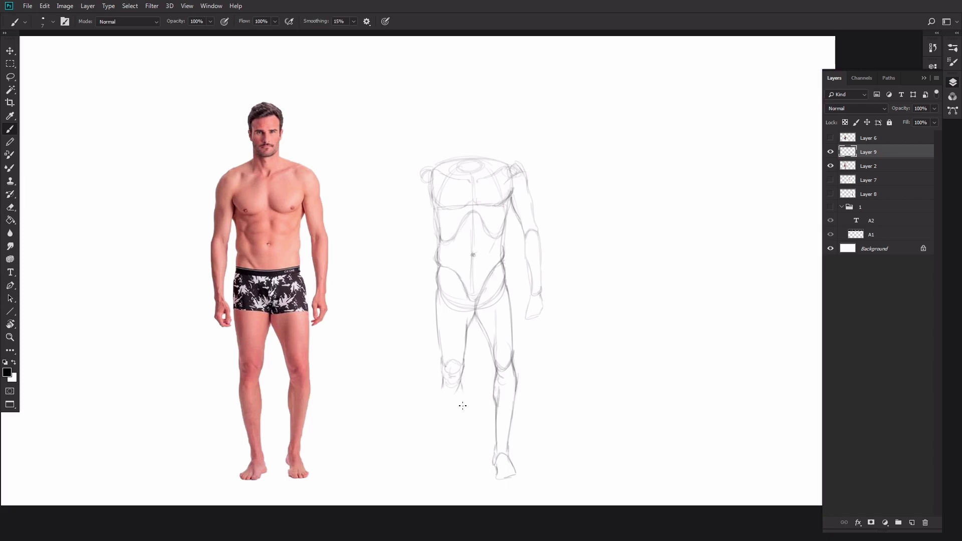
{"action": "mouse_move", "coordinate": [460, 389]}
{"action": "left_mouse_down"}
{"action": "mouse_move", "coordinate": [464, 409]}
{"action": "mouse_move", "coordinate": [443, 404]}
{"action": "mouse_move", "coordinate": [458, 450]}
{"action": "left_mouse_up"}
{"action": "mouse_move", "coordinate": [465, 405]}
{"action": "left_mouse_down"}
{"action": "mouse_move", "coordinate": [450, 452]}
{"action": "mouse_move", "coordinate": [462, 458]}
{"action": "mouse_move", "coordinate": [449, 463]}
{"action": "mouse_move", "coordinate": [465, 469]}
{"action": "mouse_move", "coordinate": [439, 476]}
{"action": "mouse_move", "coordinate": [465, 477]}
{"action": "mouse_move", "coordinate": [436, 482]}
{"action": "left_mouse_up"}
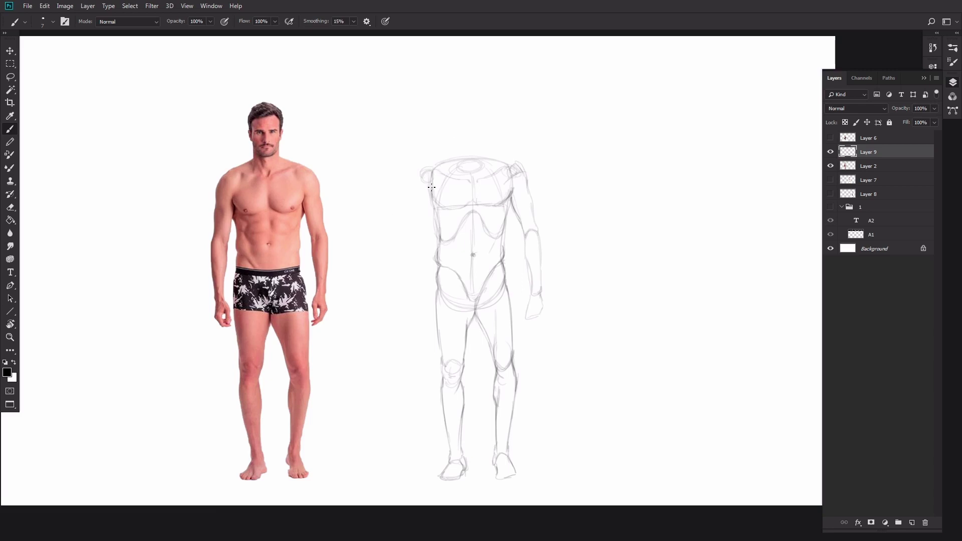
{"action": "left_click_drag", "start_coordinate": [432, 188], "coordinate": [425, 231]}
Step: Lasso the upper body above the waist and move it down toward the hips to shorten the torso
{"action": "key", "text": "l"}
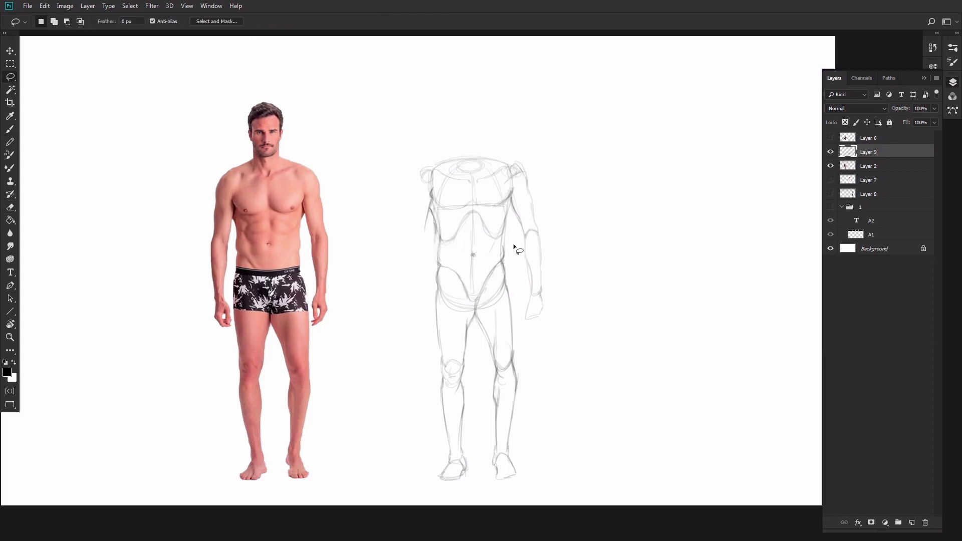
{"action": "mouse_move", "coordinate": [513, 244]}
{"action": "left_mouse_down"}
{"action": "mouse_move", "coordinate": [429, 148]}
{"action": "mouse_move", "coordinate": [516, 271]}
{"action": "left_mouse_up"}
{"action": "key", "text": "ctrl+x"}
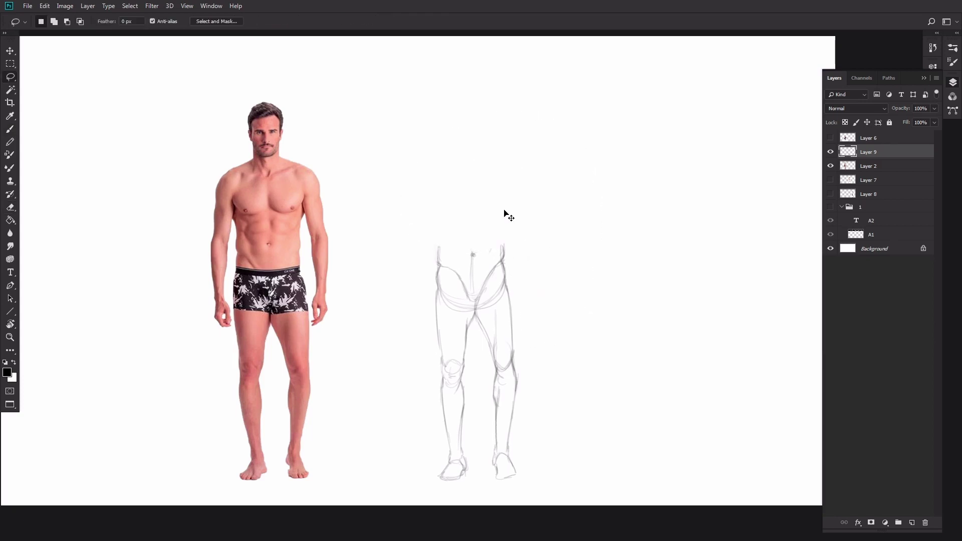
{"action": "key", "text": "ctrl+z"}
{"action": "left_click_drag", "start_coordinate": [503, 215], "coordinate": [506, 225]}
{"action": "key", "text": "ctrl+d"}
{"action": "key", "text": "b"}
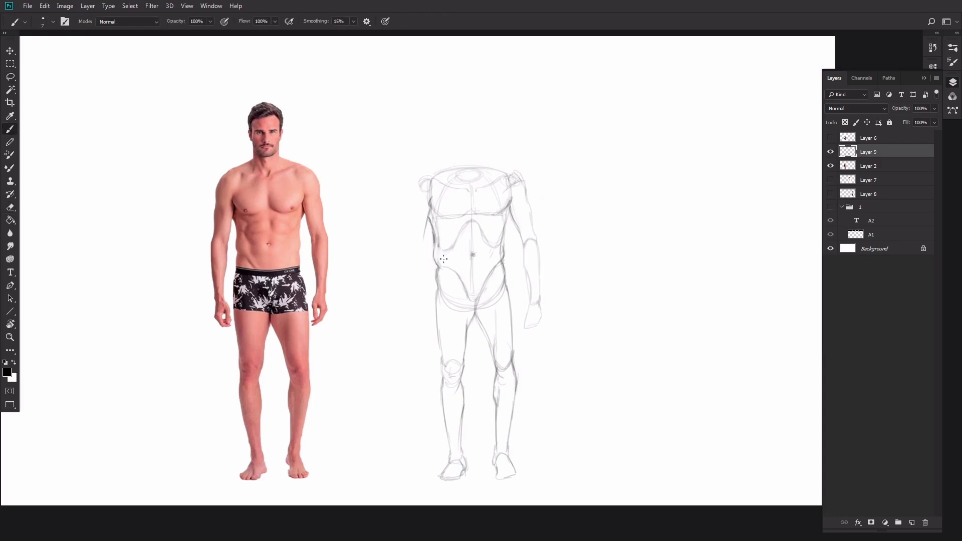
Step: Sketch the figure's right arm with forearm and hand, and draw the sloping shoulder lines toward the neck
{"action": "left_click_drag", "start_coordinate": [424, 234], "coordinate": [421, 245]}
{"action": "mouse_move", "coordinate": [409, 247]}
{"action": "left_mouse_down"}
{"action": "mouse_move", "coordinate": [412, 200]}
{"action": "mouse_move", "coordinate": [432, 178]}
{"action": "mouse_move", "coordinate": [417, 181]}
{"action": "mouse_move", "coordinate": [452, 158]}
{"action": "left_mouse_up"}
{"action": "mouse_move", "coordinate": [515, 172]}
{"action": "left_mouse_down"}
{"action": "mouse_move", "coordinate": [463, 153]}
{"action": "mouse_move", "coordinate": [486, 156]}
{"action": "left_mouse_up"}
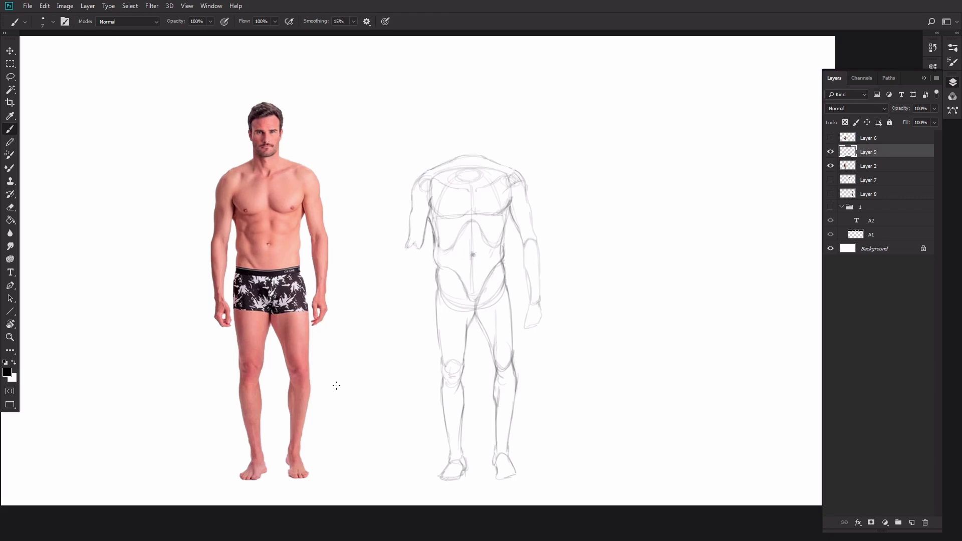
{"action": "mouse_move", "coordinate": [420, 253]}
{"action": "left_mouse_down"}
{"action": "mouse_move", "coordinate": [405, 285]}
{"action": "mouse_move", "coordinate": [407, 309]}
{"action": "left_mouse_up"}
{"action": "mouse_move", "coordinate": [420, 261]}
{"action": "left_mouse_down"}
{"action": "mouse_move", "coordinate": [415, 308]}
{"action": "mouse_move", "coordinate": [404, 304]}
{"action": "mouse_move", "coordinate": [416, 309]}
{"action": "mouse_move", "coordinate": [404, 325]}
{"action": "mouse_move", "coordinate": [421, 346]}
{"action": "mouse_move", "coordinate": [407, 331]}
{"action": "mouse_move", "coordinate": [420, 333]}
{"action": "mouse_move", "coordinate": [420, 335]}
{"action": "left_mouse_up"}
Step: Sketch the neck and an oval head with vertical and horizontal facial guide lines
{"action": "mouse_move", "coordinate": [477, 190]}
{"action": "left_mouse_down"}
{"action": "mouse_move", "coordinate": [479, 162]}
{"action": "mouse_move", "coordinate": [465, 184]}
{"action": "mouse_move", "coordinate": [459, 167]}
{"action": "mouse_move", "coordinate": [454, 178]}
{"action": "mouse_move", "coordinate": [456, 141]}
{"action": "mouse_move", "coordinate": [453, 164]}
{"action": "mouse_move", "coordinate": [477, 154]}
{"action": "left_mouse_up"}
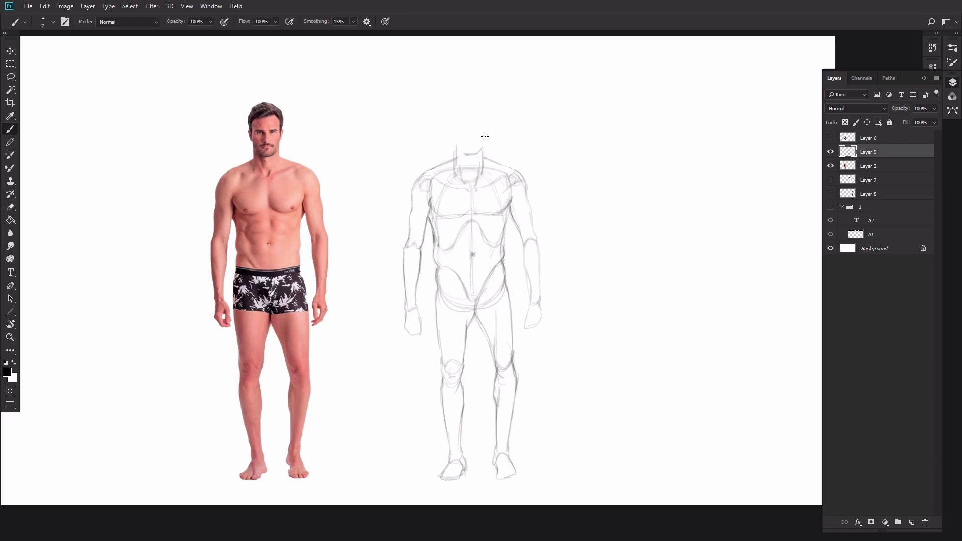
{"action": "key", "text": "e"}
{"action": "key", "text": "b"}
{"action": "mouse_move", "coordinate": [452, 142]}
{"action": "left_mouse_down"}
{"action": "mouse_move", "coordinate": [485, 135]}
{"action": "mouse_move", "coordinate": [479, 101]}
{"action": "mouse_move", "coordinate": [451, 111]}
{"action": "mouse_move", "coordinate": [465, 101]}
{"action": "mouse_move", "coordinate": [469, 156]}
{"action": "left_mouse_up"}
{"action": "mouse_move", "coordinate": [456, 148]}
{"action": "left_mouse_down"}
{"action": "mouse_move", "coordinate": [455, 173]}
{"action": "mouse_move", "coordinate": [455, 148]}
{"action": "mouse_move", "coordinate": [484, 170]}
{"action": "left_mouse_up"}
{"action": "key", "text": "ctrl+z"}
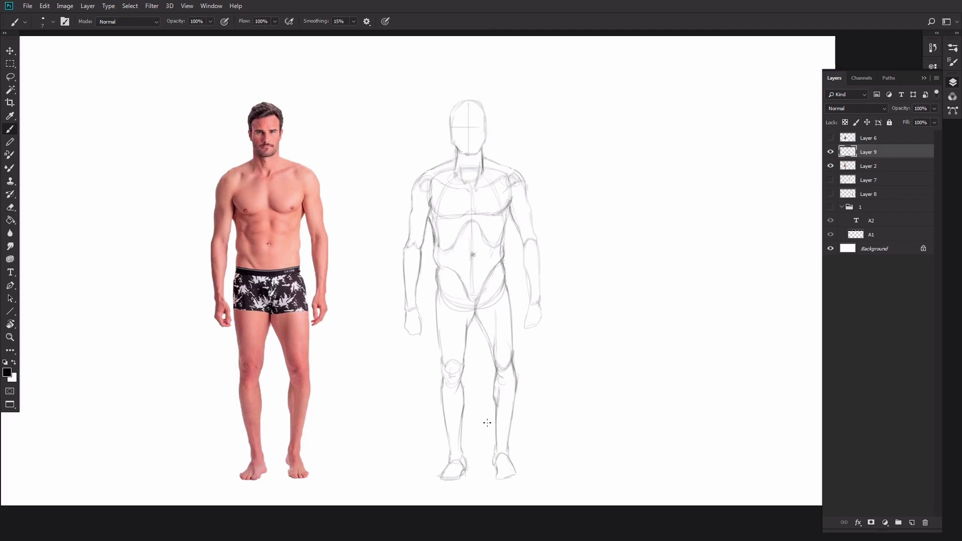
Step: Skew the figure's right arm slightly inward toward the body and adjust the angle of its hand
{"action": "key", "text": "l"}
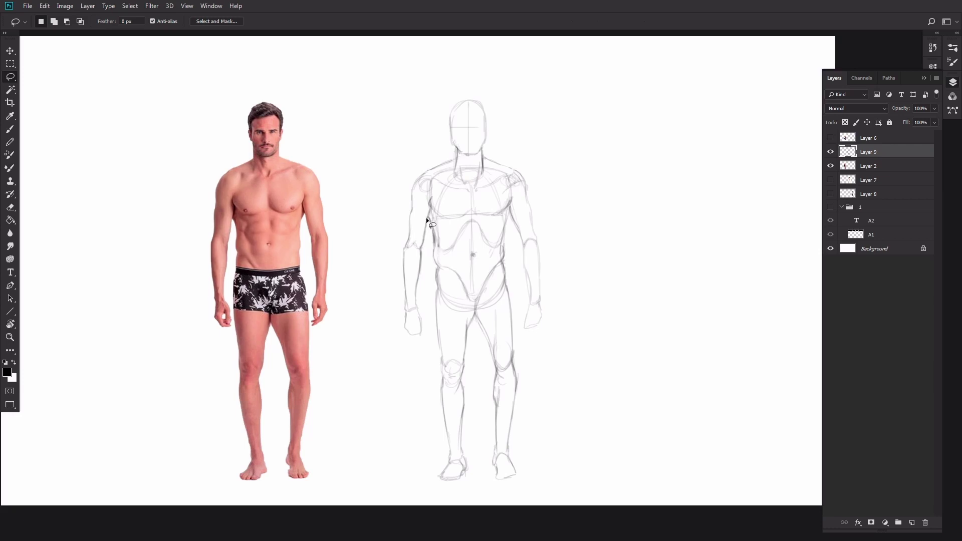
{"action": "mouse_move", "coordinate": [426, 218]}
{"action": "left_mouse_down"}
{"action": "mouse_move", "coordinate": [428, 172]}
{"action": "mouse_move", "coordinate": [426, 251]}
{"action": "left_mouse_up"}
{"action": "key", "text": "ctrl+t"}
{"action": "left_click_drag", "start_coordinate": [409, 351], "coordinate": [418, 350]}
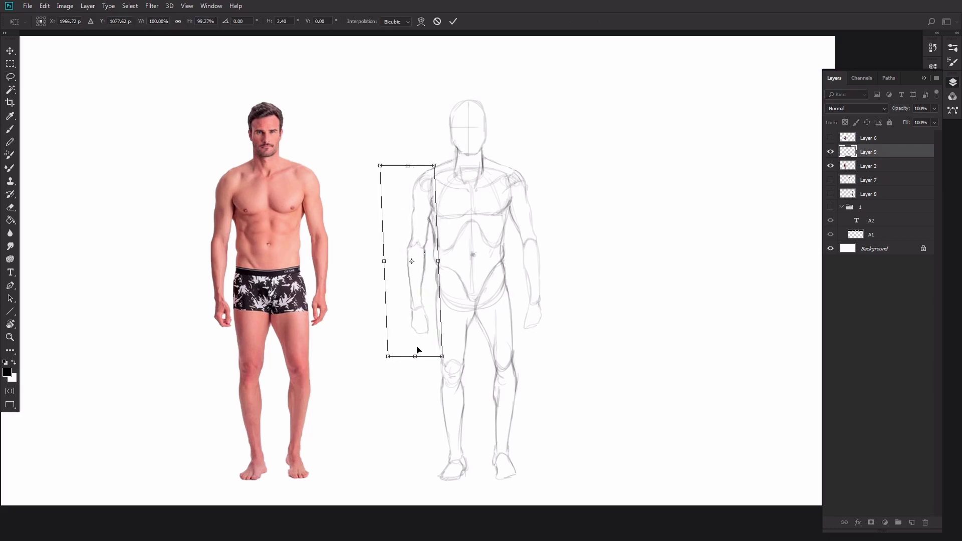
{"action": "left_click_drag", "start_coordinate": [413, 165], "coordinate": [410, 165]}
{"action": "key", "text": "Return"}
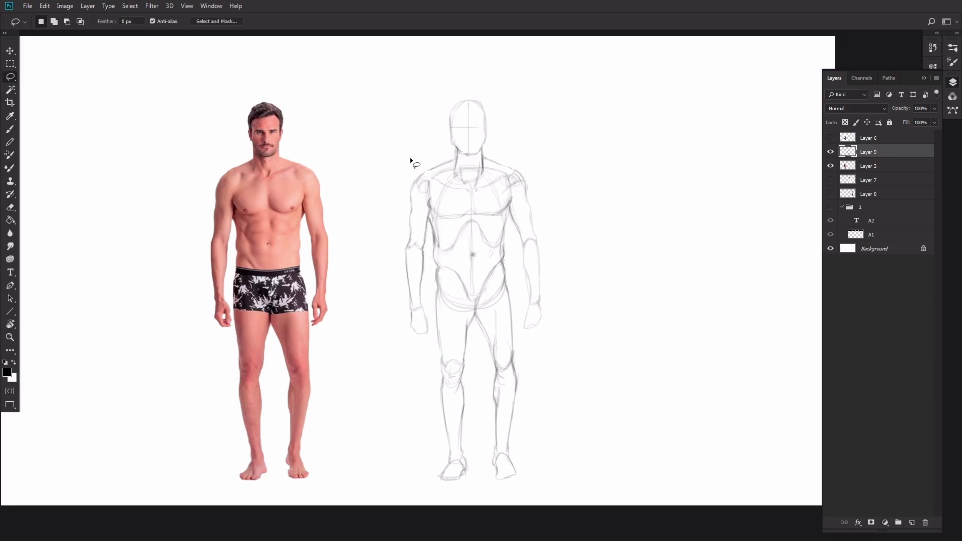
{"action": "key", "text": "ctrl+t"}
{"action": "mouse_move", "coordinate": [424, 307]}
{"action": "left_mouse_down"}
{"action": "mouse_move", "coordinate": [400, 331]}
{"action": "mouse_move", "coordinate": [426, 355]}
{"action": "mouse_move", "coordinate": [443, 329]}
{"action": "left_mouse_up"}
{"action": "key", "text": "Return"}
{"action": "key", "text": "ctrl+d"}
Step: Lasso the figure's left arm and rotate it about 3° inward toward the body
{"action": "mouse_move", "coordinate": [510, 188]}
{"action": "left_mouse_down"}
{"action": "mouse_move", "coordinate": [575, 220]}
{"action": "mouse_move", "coordinate": [533, 351]}
{"action": "left_mouse_up"}
{"action": "key", "text": "ctrl+t"}
{"action": "left_click_drag", "start_coordinate": [596, 323], "coordinate": [600, 316]}
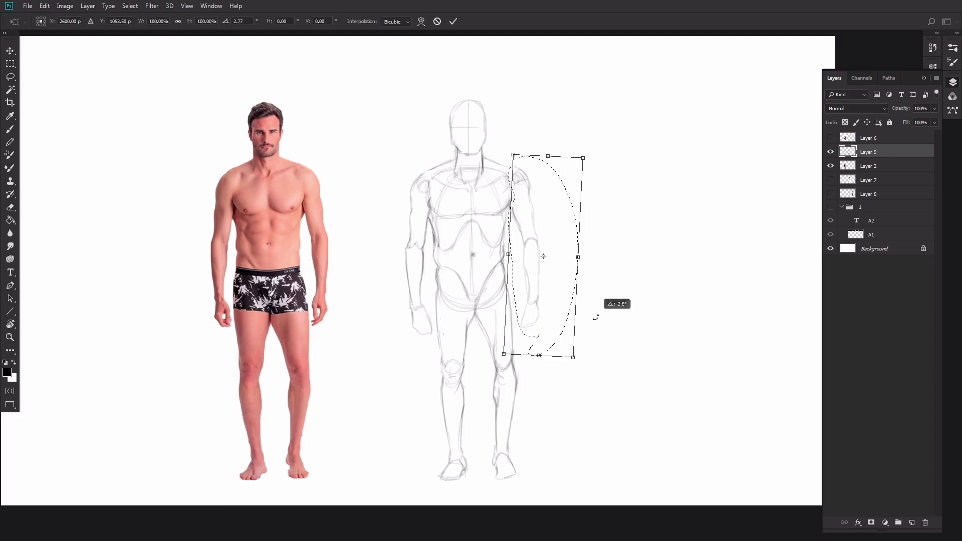
{"action": "key", "text": "Return"}
{"action": "key", "text": "ctrl+d"}
{"action": "key", "text": "ctrl+t"}
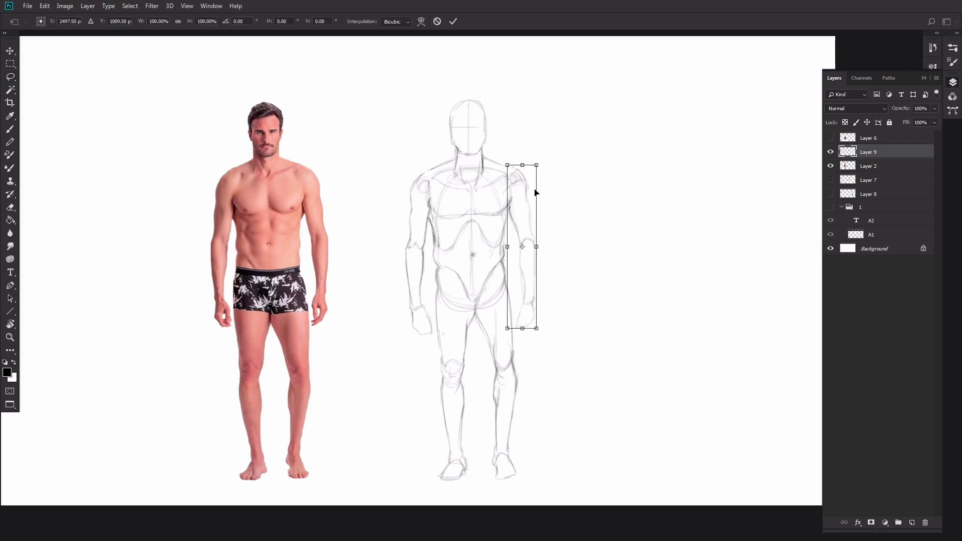
{"action": "key", "text": "Return"}
Step: Lasso the head and neck and scale them down slightly
{"action": "key", "text": "v"}
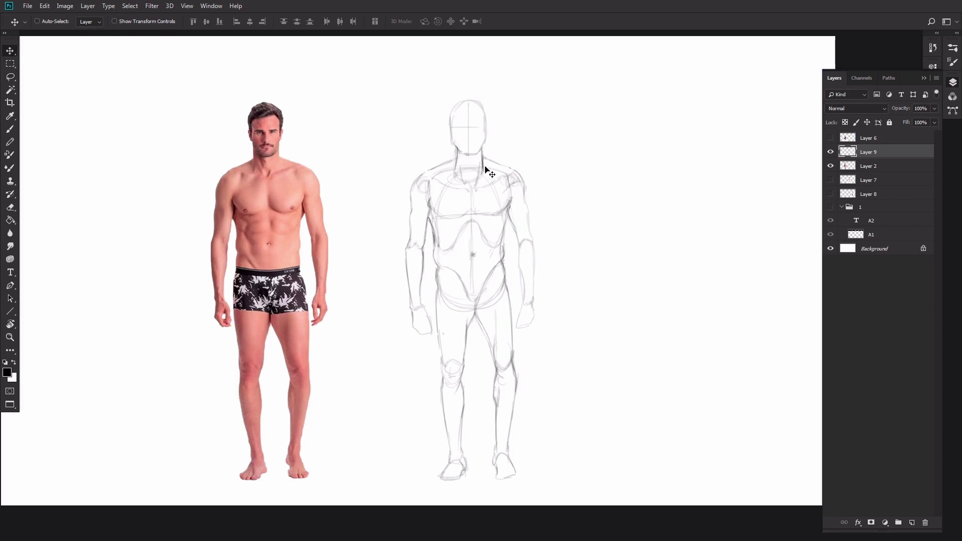
{"action": "key", "text": "l"}
{"action": "mouse_move", "coordinate": [483, 173]}
{"action": "left_mouse_down"}
{"action": "mouse_move", "coordinate": [497, 108]}
{"action": "mouse_move", "coordinate": [450, 150]}
{"action": "mouse_move", "coordinate": [452, 174]}
{"action": "mouse_move", "coordinate": [487, 173]}
{"action": "left_mouse_up"}
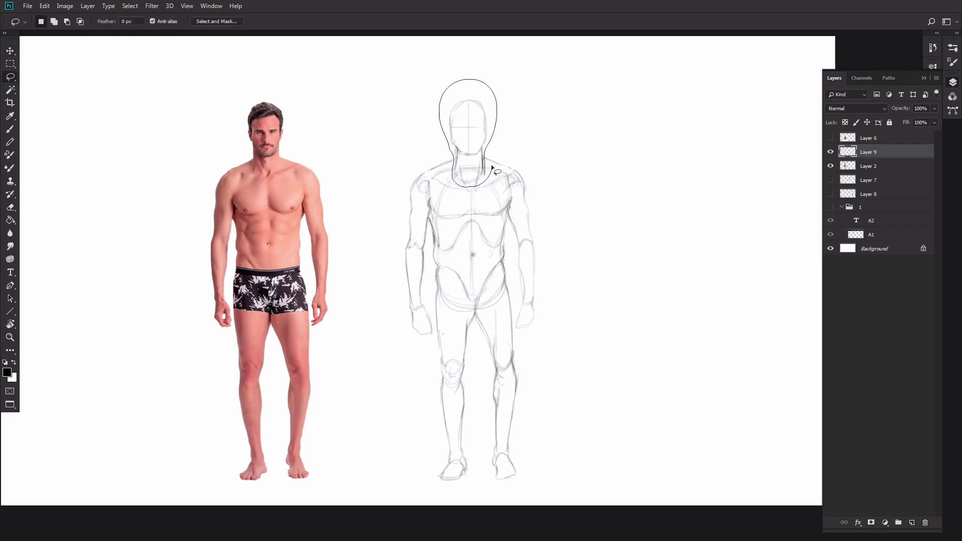
{"action": "key", "text": "ctrl+t"}
{"action": "left_click_drag", "start_coordinate": [495, 85], "coordinate": [495, 85]}
{"action": "key", "text": "Return"}
{"action": "left_click_drag", "start_coordinate": [497, 131], "coordinate": [499, 130]}
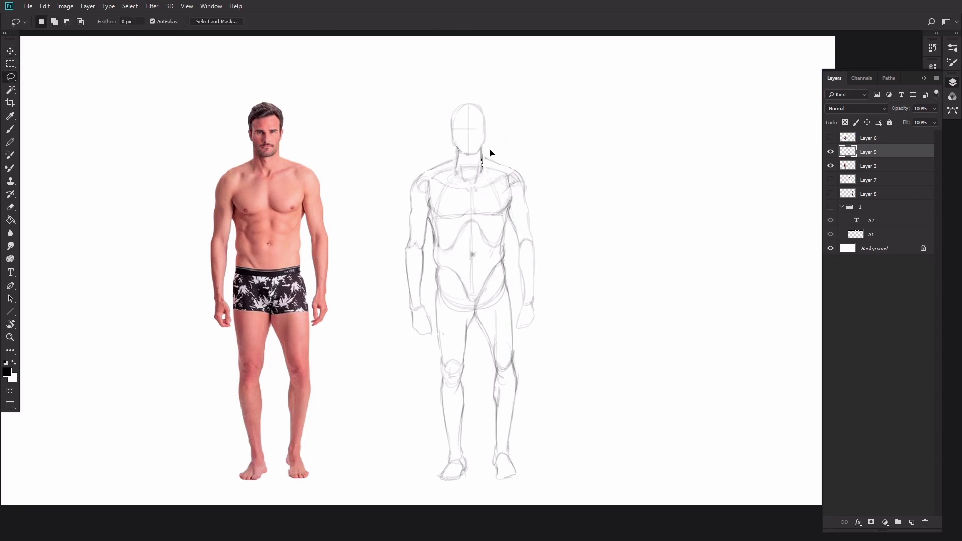
Step: Reinforce the collarbone lines between the base of the neck and the shoulders with the Brush tool
{"action": "key", "text": "ctrl+f"}
{"action": "type", "text": "e"}
{"action": "key", "text": "Escape"}
{"action": "key", "text": "b"}
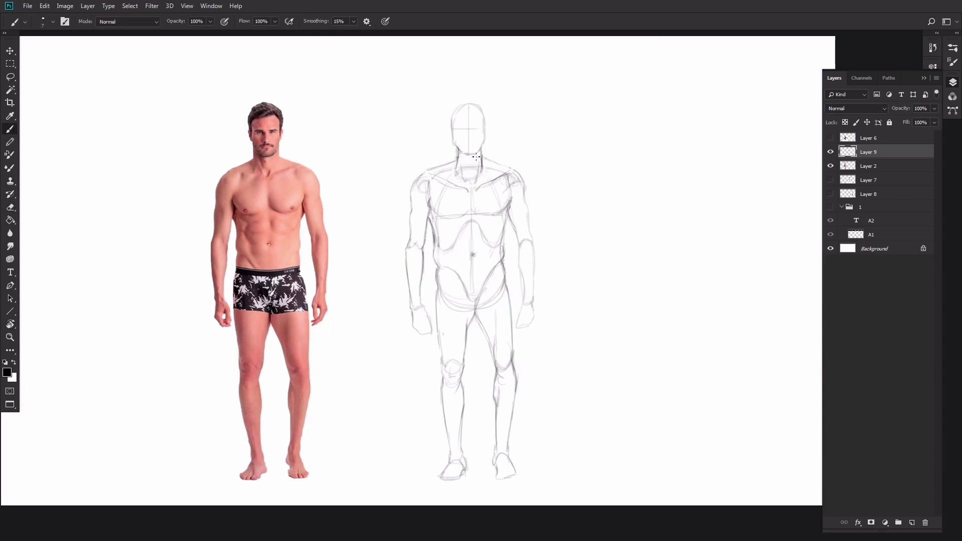
Step: Narrow the whole figure sketch to about 94% of its width
{"action": "key", "text": "l"}
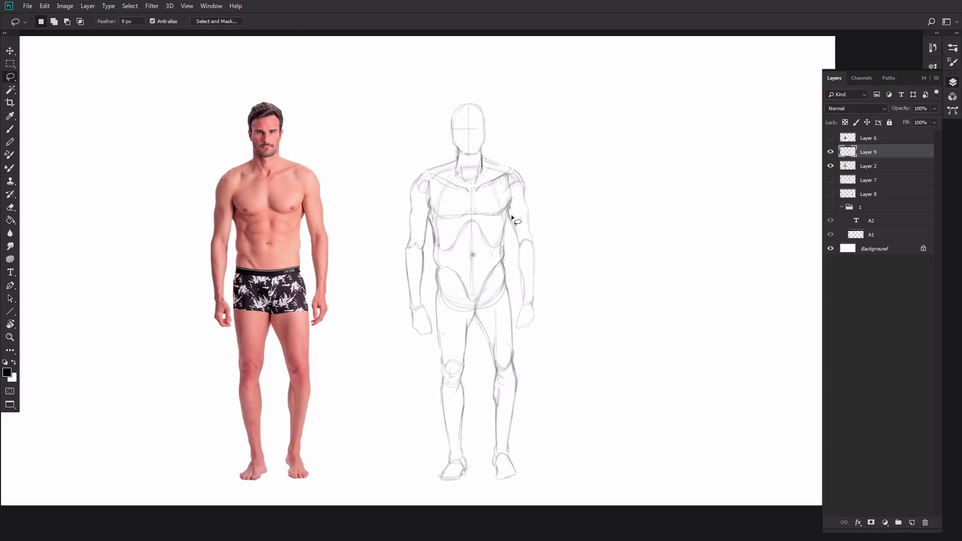
{"action": "key", "text": "ctrl+t"}
{"action": "left_click_drag", "start_coordinate": [537, 293], "coordinate": [530, 289]}
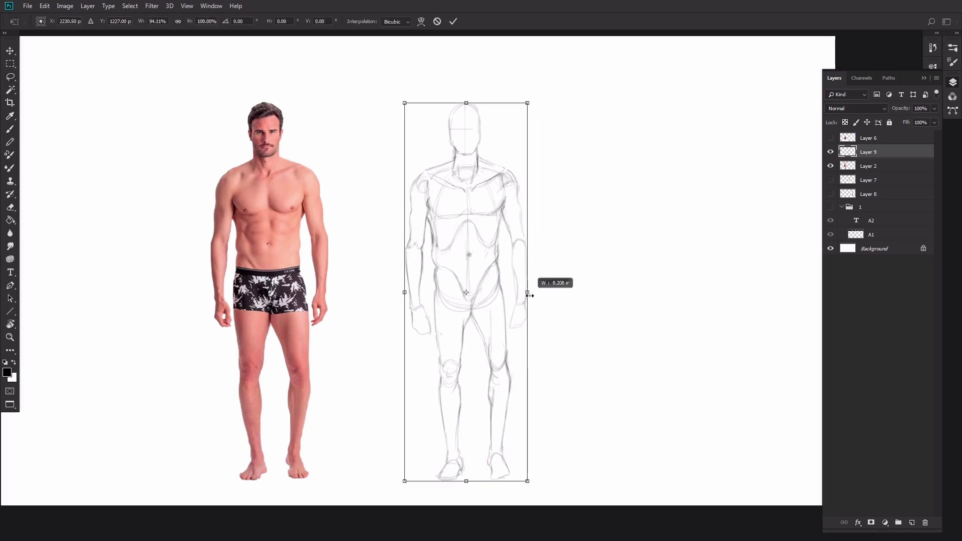
{"action": "key", "text": "Return"}
Step: Lasso the figure's right arm and widen it outward to about 113% of its width
{"action": "key", "text": "e"}
{"action": "key", "text": "l"}
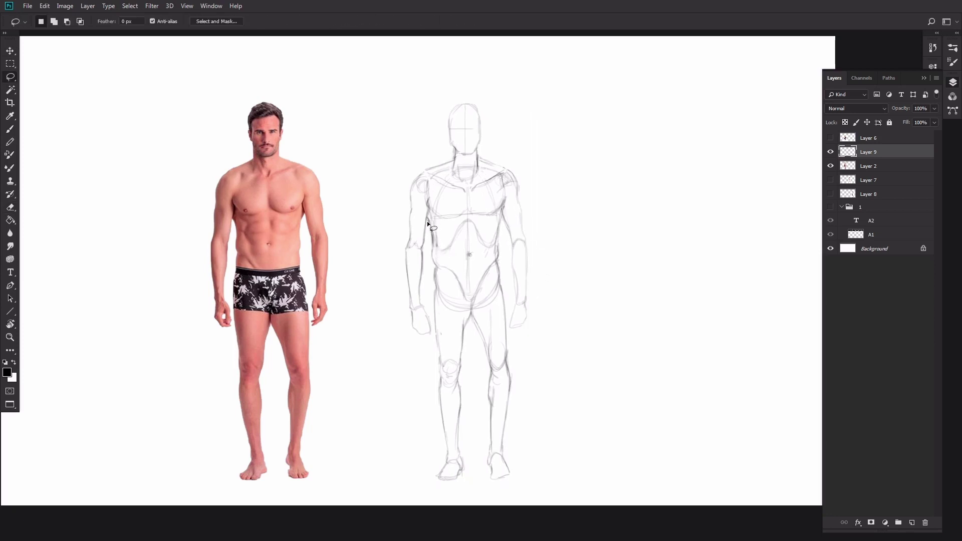
{"action": "mouse_move", "coordinate": [427, 221]}
{"action": "left_mouse_down"}
{"action": "mouse_move", "coordinate": [431, 191]}
{"action": "mouse_move", "coordinate": [427, 338]}
{"action": "mouse_move", "coordinate": [430, 281]}
{"action": "left_mouse_up"}
{"action": "key", "text": "ctrl+t"}
{"action": "left_click_drag", "start_coordinate": [386, 258], "coordinate": [379, 259]}
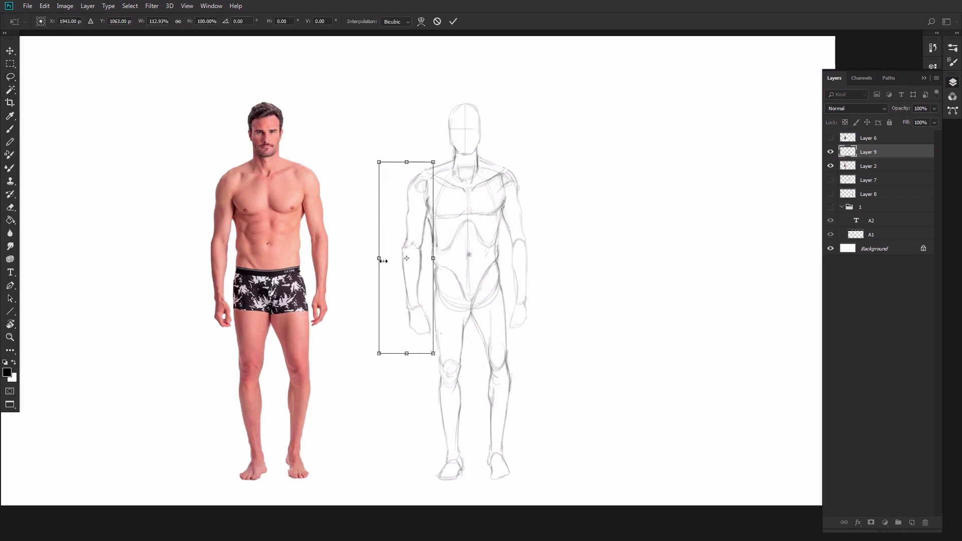
{"action": "key", "text": "Return"}
Step: Lasso the figure's left arm, stretch it slightly wider outward, and clear the selection
{"action": "left_click_drag", "start_coordinate": [468, 281], "coordinate": [469, 280], "text": "ctrl"}
{"action": "mouse_move", "coordinate": [516, 334]}
{"action": "left_mouse_down"}
{"action": "mouse_move", "coordinate": [510, 161]}
{"action": "mouse_move", "coordinate": [517, 346]}
{"action": "left_mouse_up"}
{"action": "key", "text": "ctrl+t"}
{"action": "left_click_drag", "start_coordinate": [537, 249], "coordinate": [552, 249]}
{"action": "key", "text": "Return"}
{"action": "key", "text": "ctrl+d"}
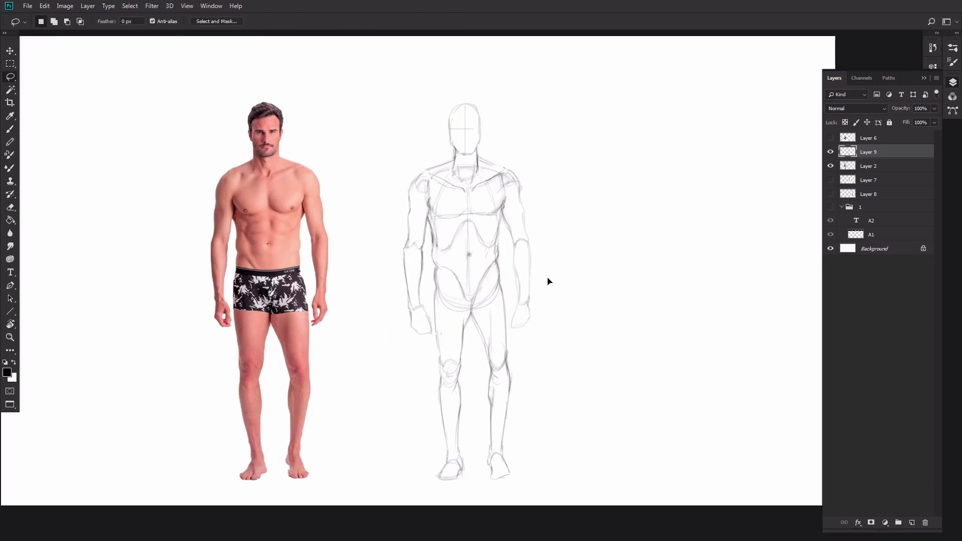
Step: Lasso the figure's legs and hips and stretch the selection slightly wider outward with Free Transform
{"action": "mouse_move", "coordinate": [444, 266]}
{"action": "left_mouse_down"}
{"action": "mouse_move", "coordinate": [431, 409]}
{"action": "mouse_move", "coordinate": [472, 481]}
{"action": "mouse_move", "coordinate": [538, 459]}
{"action": "mouse_move", "coordinate": [499, 262]}
{"action": "left_mouse_up"}
{"action": "key", "text": "ctrl+t"}
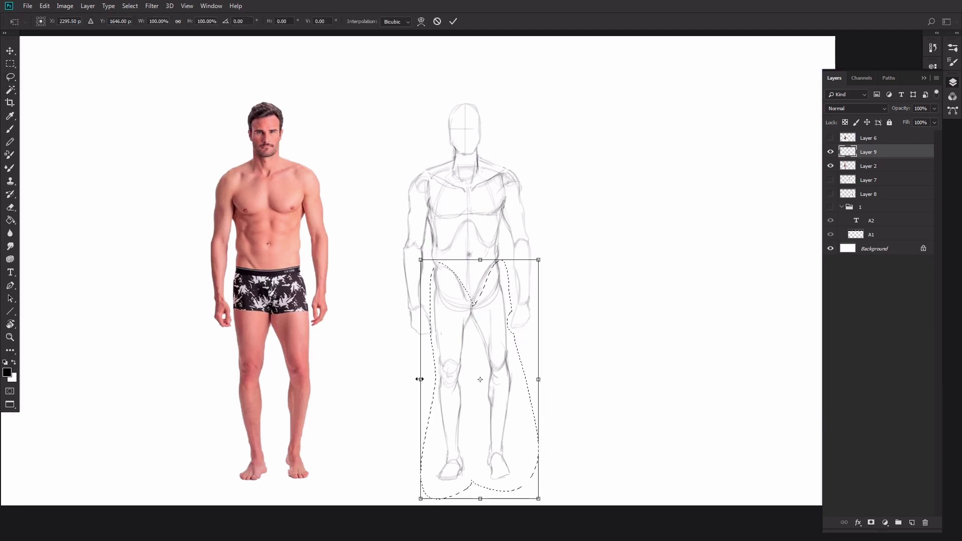
{"action": "left_click_drag", "start_coordinate": [538, 379], "coordinate": [543, 378]}
{"action": "key", "text": "Return"}
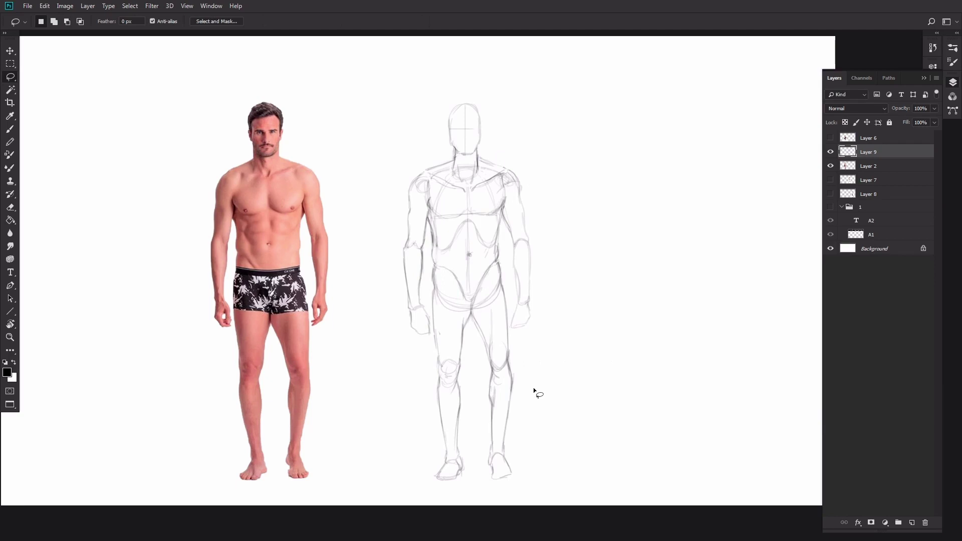
Step: Lower the construction sketch layer to 50% opacity and add a new layer above it for brush drawing
{"action": "key", "text": "v"}
{"action": "key", "text": "5"}
{"action": "left_click", "coordinate": [913, 523]}
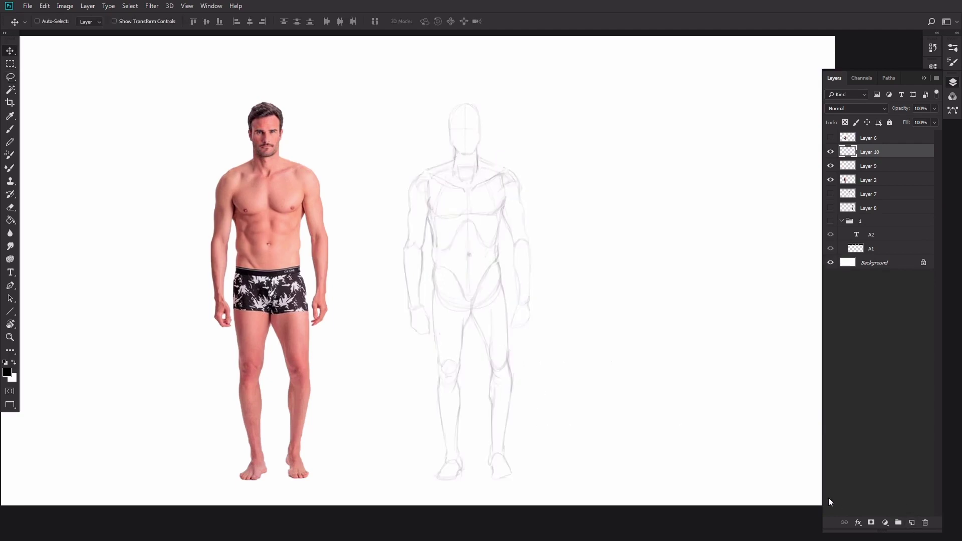
{"action": "key", "text": "b"}
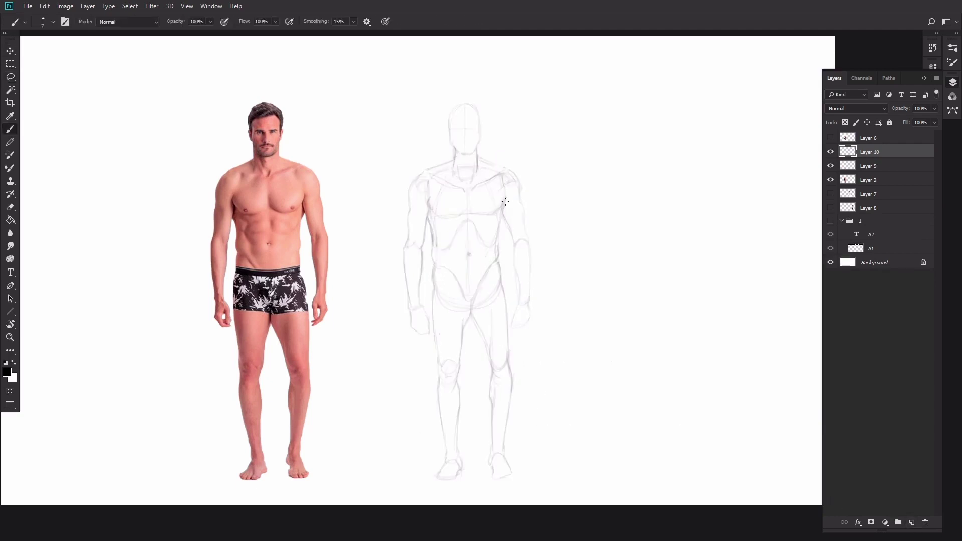
Step: Outline the figure's left pectoral muscle and work on the inner contour of the left upper arm
{"action": "mouse_move", "coordinate": [503, 205]}
{"action": "left_mouse_down"}
{"action": "mouse_move", "coordinate": [470, 208]}
{"action": "mouse_move", "coordinate": [499, 208]}
{"action": "mouse_move", "coordinate": [480, 211]}
{"action": "mouse_move", "coordinate": [470, 196]}
{"action": "mouse_move", "coordinate": [483, 215]}
{"action": "left_mouse_up"}
{"action": "key", "text": "e"}
{"action": "key", "text": "b"}
{"action": "left_click_drag", "start_coordinate": [472, 204], "coordinate": [503, 212]}
{"action": "left_click_drag", "start_coordinate": [503, 214], "coordinate": [512, 241]}
{"action": "key", "text": "ctrl+z"}
{"action": "key", "text": "ctrl+z"}
Step: Draw the outer contour of the figure's left arm down to the wrist and outline the left hand
{"action": "left_click_drag", "start_coordinate": [520, 203], "coordinate": [531, 290]}
{"action": "key", "text": "e"}
{"action": "key", "text": "b"}
{"action": "key", "text": "ctrl+z"}
{"action": "key", "text": "e"}
{"action": "key", "text": "b"}
{"action": "key", "text": "ctrl+z"}
{"action": "mouse_move", "coordinate": [530, 246]}
{"action": "left_mouse_down"}
{"action": "mouse_move", "coordinate": [531, 321]}
{"action": "mouse_move", "coordinate": [511, 332]}
{"action": "left_mouse_up"}
{"action": "key", "text": "ctrl+z"}
{"action": "left_click_drag", "start_coordinate": [520, 300], "coordinate": [520, 327]}
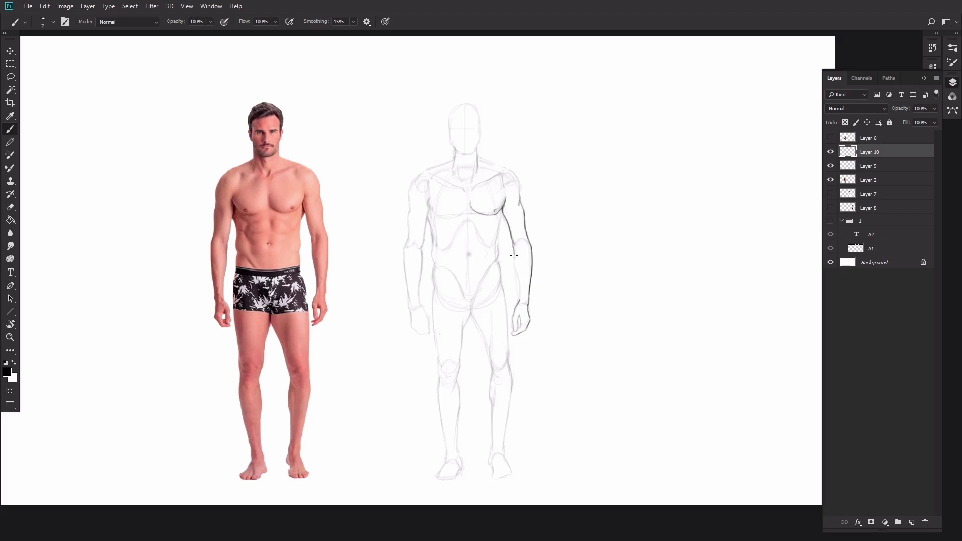
Step: Draw the inner forearm and elbow crease of the figure's left arm and refine its upper-arm contour toward the shoulder
{"action": "left_click_drag", "start_coordinate": [515, 251], "coordinate": [519, 289]}
{"action": "key", "text": "e"}
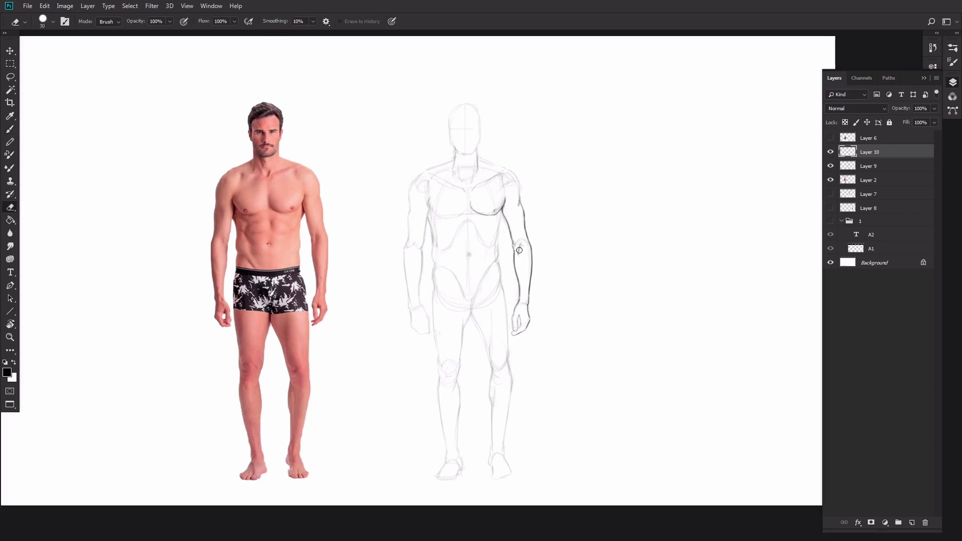
{"action": "key", "text": "b"}
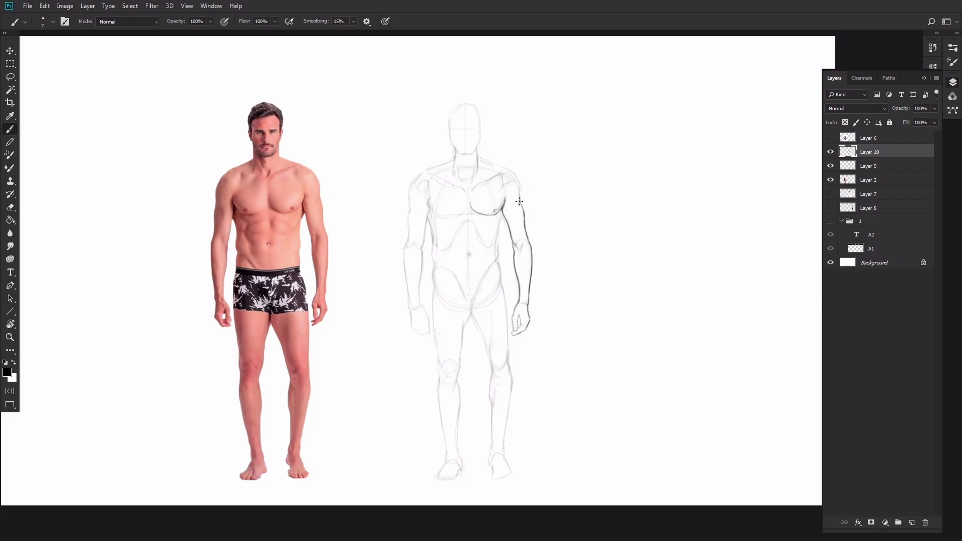
{"action": "left_click_drag", "start_coordinate": [519, 203], "coordinate": [518, 179]}
Step: Draw the neck lines and outline the head with its jaw, ears, hair and hairline
{"action": "mouse_move", "coordinate": [479, 157]}
{"action": "left_mouse_down"}
{"action": "mouse_move", "coordinate": [503, 167]}
{"action": "mouse_move", "coordinate": [478, 175]}
{"action": "mouse_move", "coordinate": [478, 157]}
{"action": "mouse_move", "coordinate": [457, 165]}
{"action": "left_mouse_up"}
{"action": "key", "text": "ctrl+z"}
{"action": "key", "text": "e"}
{"action": "key", "text": "b"}
{"action": "key", "text": "ctrl+z"}
{"action": "left_click_drag", "start_coordinate": [480, 129], "coordinate": [481, 137]}
{"action": "left_click_drag", "start_coordinate": [475, 103], "coordinate": [451, 104]}
{"action": "left_click_drag", "start_coordinate": [478, 118], "coordinate": [451, 114]}
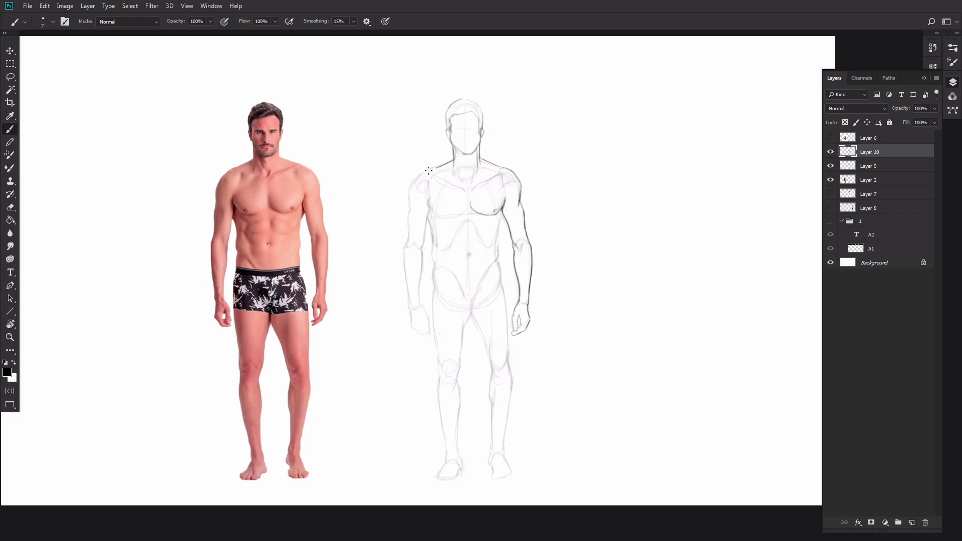
Step: Outline the figure's right shoulder slope, deltoid and right pectoral muscle
{"action": "left_click_drag", "start_coordinate": [448, 162], "coordinate": [429, 170]}
{"action": "left_click_drag", "start_coordinate": [414, 179], "coordinate": [414, 184]}
{"action": "left_click_drag", "start_coordinate": [427, 203], "coordinate": [444, 218]}
Step: Draw the inner and outer contours of the figure's right arm down to the wrist, redoing the outer forearm line
{"action": "left_click_drag", "start_coordinate": [429, 212], "coordinate": [423, 245]}
{"action": "mouse_move", "coordinate": [422, 260]}
{"action": "left_mouse_down"}
{"action": "mouse_move", "coordinate": [420, 304]}
{"action": "mouse_move", "coordinate": [409, 299]}
{"action": "left_mouse_up"}
{"action": "key", "text": "ctrl+z"}
{"action": "left_click_drag", "start_coordinate": [407, 239], "coordinate": [410, 294]}
{"action": "key", "text": "ctrl+z"}
{"action": "left_click_drag", "start_coordinate": [404, 251], "coordinate": [410, 306]}
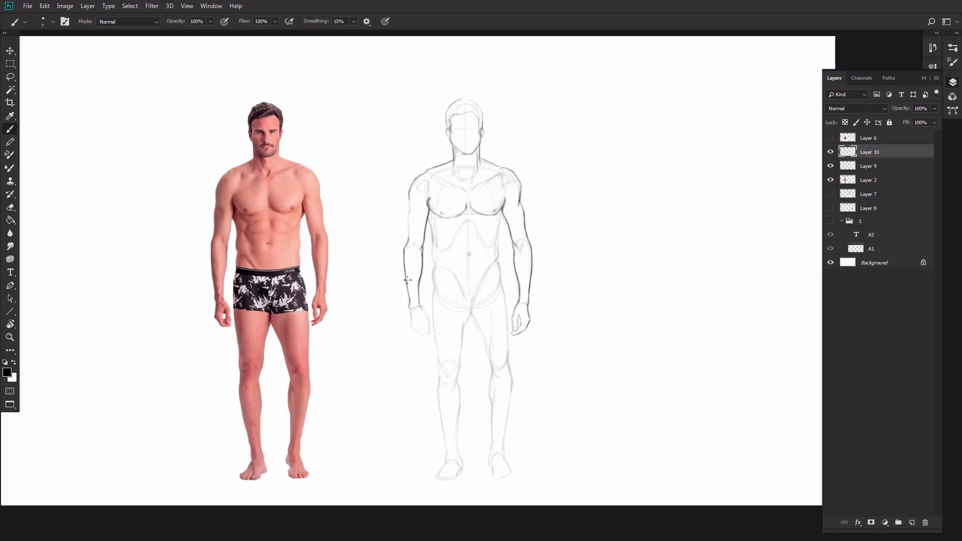
{"action": "key", "text": "e"}
{"action": "key", "text": "b"}
{"action": "key", "text": "ctrl+z"}
{"action": "left_click_drag", "start_coordinate": [404, 251], "coordinate": [409, 301]}
{"action": "left_click_drag", "start_coordinate": [411, 199], "coordinate": [407, 232]}
Step: Lower Layer 9 to 20% opacity and return to brushing on Layer 10
{"action": "left_click", "coordinate": [889, 165]}
{"action": "key", "text": "v"}
{"action": "key", "text": "2"}
{"action": "left_click", "coordinate": [870, 153]}
{"action": "key", "text": "b"}
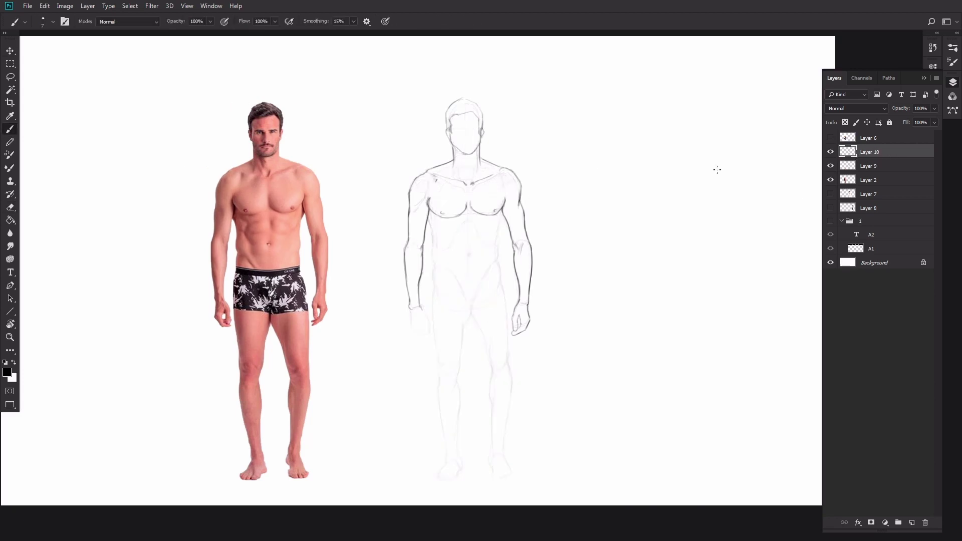
Step: Set Layer 9's opacity to 40% and make Layer 10 active for the Brush tool
{"action": "left_click", "coordinate": [877, 167]}
{"action": "key", "text": "v"}
{"action": "key", "text": "4"}
{"action": "left_click", "coordinate": [876, 156]}
{"action": "key", "text": "b"}
Step: Lasso both pectoral outlines, stretch them slightly downward with Free Transform, and clear the selection
{"action": "key", "text": "l"}
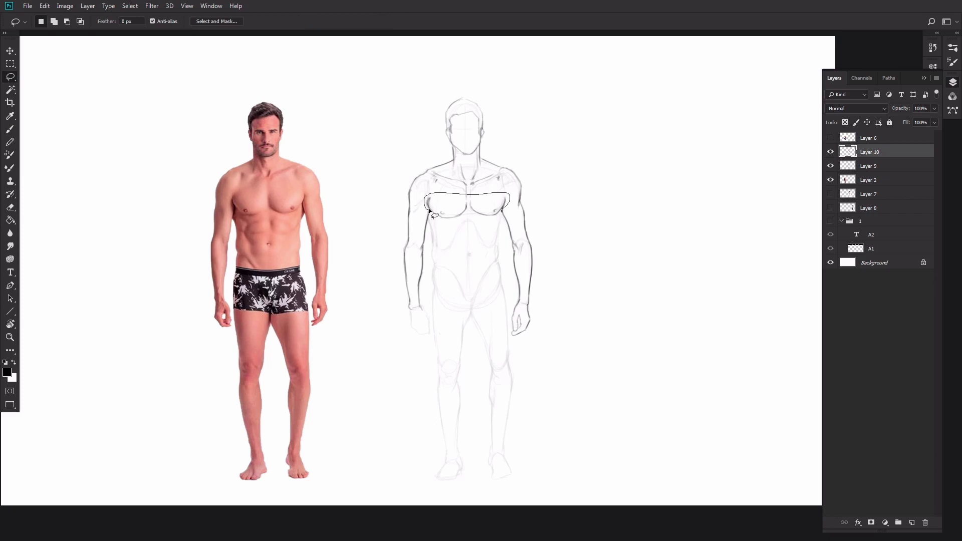
{"action": "left_click_drag", "start_coordinate": [495, 217], "coordinate": [502, 210]}
{"action": "key", "text": "ctrl+t"}
{"action": "left_click_drag", "start_coordinate": [468, 225], "coordinate": [469, 229]}
{"action": "key", "text": "Return"}
{"action": "key", "text": "ctrl+d"}
Step: Draw the sides of the torso, the abdominal lines, the navel and the lower belly creases
{"action": "key", "text": "b"}
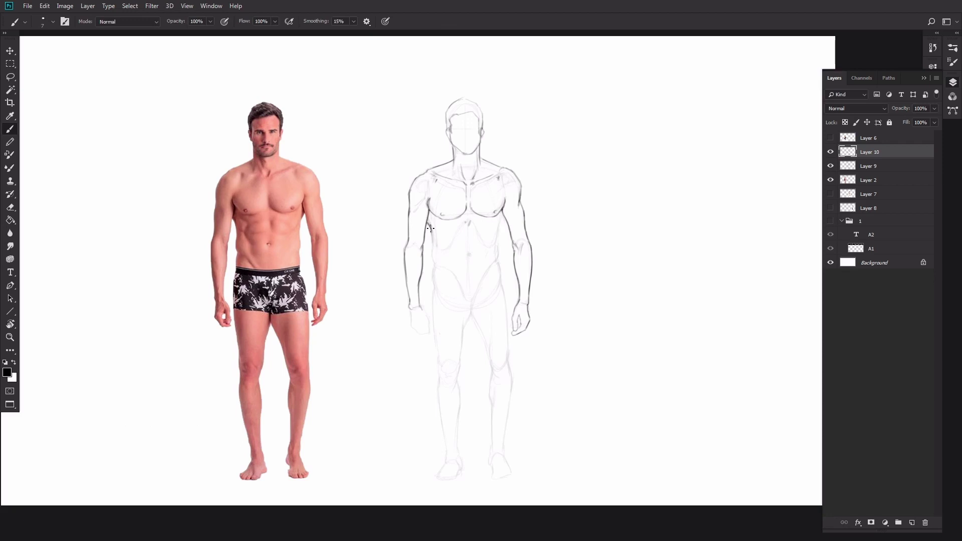
{"action": "left_click_drag", "start_coordinate": [430, 228], "coordinate": [430, 251]}
{"action": "left_click_drag", "start_coordinate": [503, 219], "coordinate": [496, 260]}
{"action": "mouse_move", "coordinate": [469, 254]}
{"action": "left_mouse_down"}
{"action": "mouse_move", "coordinate": [434, 277]}
{"action": "mouse_move", "coordinate": [480, 284]}
{"action": "mouse_move", "coordinate": [469, 284]}
{"action": "left_mouse_up"}
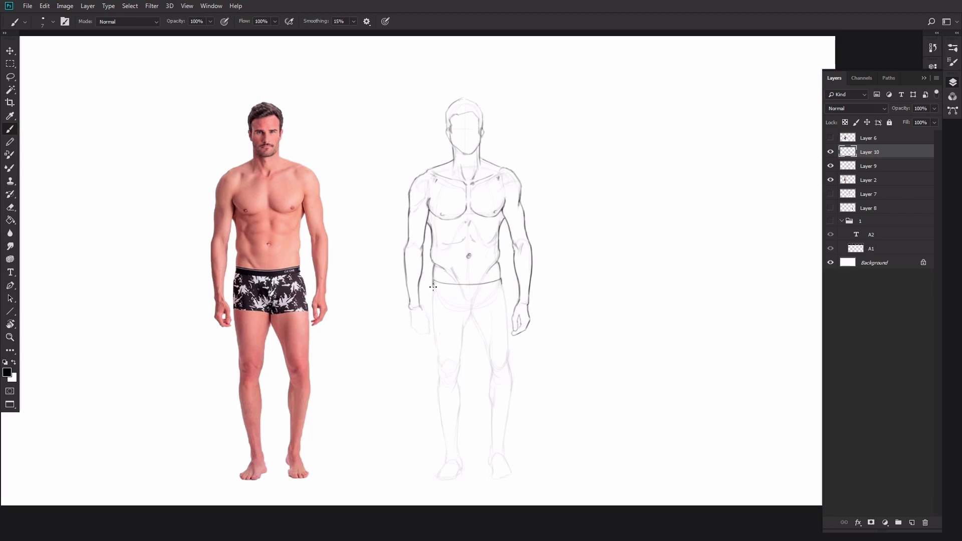
Step: Draw the waistband, sides and leg openings of the boxer briefs
{"action": "left_click_drag", "start_coordinate": [432, 287], "coordinate": [501, 285]}
{"action": "mouse_move", "coordinate": [431, 296]}
{"action": "left_mouse_down"}
{"action": "mouse_move", "coordinate": [432, 324]}
{"action": "mouse_move", "coordinate": [463, 323]}
{"action": "left_mouse_up"}
{"action": "mouse_move", "coordinate": [504, 290]}
{"action": "left_mouse_down"}
{"action": "mouse_move", "coordinate": [509, 320]}
{"action": "mouse_move", "coordinate": [470, 324]}
{"action": "left_mouse_up"}
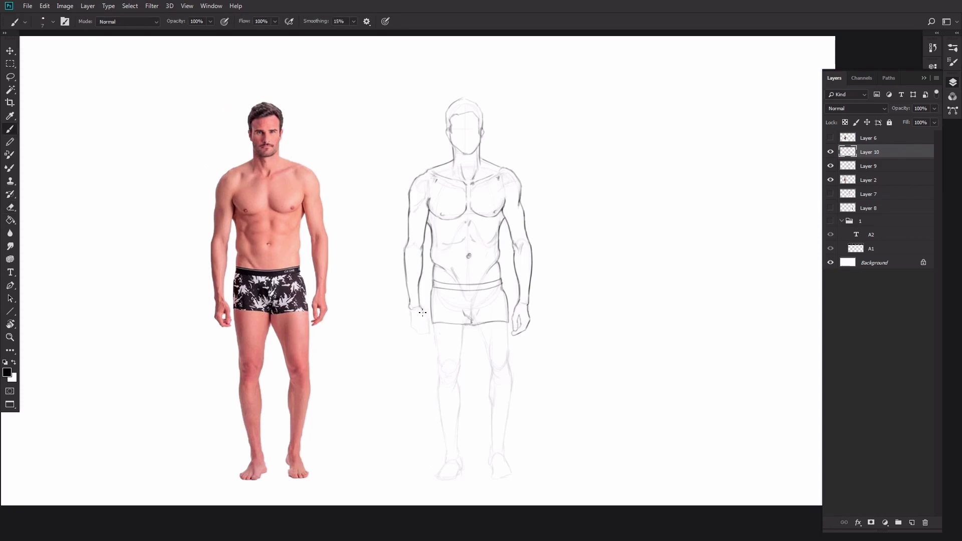
Step: Outline the figure's right hand and the outer contour of the right thigh, undoing unsatisfactory strokes
{"action": "left_click_drag", "start_coordinate": [422, 307], "coordinate": [422, 328]}
{"action": "key", "text": "ctrl+z"}
{"action": "mouse_move", "coordinate": [410, 329]}
{"action": "left_mouse_down"}
{"action": "mouse_move", "coordinate": [418, 337]}
{"action": "mouse_move", "coordinate": [432, 329]}
{"action": "mouse_move", "coordinate": [440, 382]}
{"action": "mouse_move", "coordinate": [460, 357]}
{"action": "left_mouse_up"}
{"action": "key", "text": "ctrl+z"}
{"action": "key", "text": "ctrl+z"}
{"action": "key", "text": "ctrl+z"}
{"action": "key", "text": "e"}
{"action": "key", "text": "b"}
{"action": "key", "text": "ctrl+z"}
{"action": "key", "text": "ctrl+z"}
{"action": "key", "text": "ctrl+z"}
Step: Draw the figure's right leg from crotch to ankle, including the knee, calf and foot
{"action": "mouse_move", "coordinate": [471, 320]}
{"action": "left_mouse_down"}
{"action": "mouse_move", "coordinate": [461, 376]}
{"action": "mouse_move", "coordinate": [445, 375]}
{"action": "mouse_move", "coordinate": [462, 411]}
{"action": "mouse_move", "coordinate": [458, 454]}
{"action": "left_mouse_up"}
{"action": "key", "text": "e"}
{"action": "key", "text": "b"}
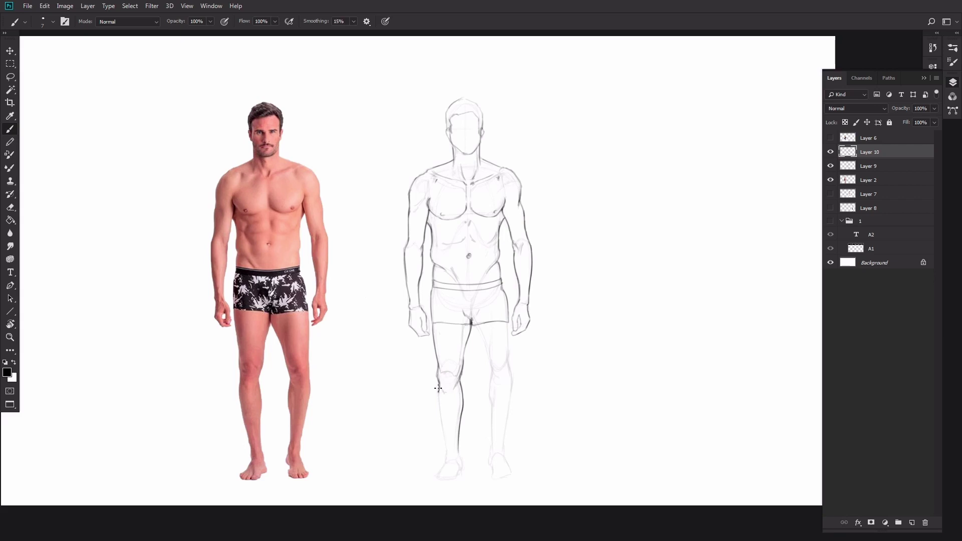
{"action": "mouse_move", "coordinate": [438, 391]}
{"action": "left_mouse_down"}
{"action": "mouse_move", "coordinate": [451, 459]}
{"action": "mouse_move", "coordinate": [442, 421]}
{"action": "mouse_move", "coordinate": [452, 453]}
{"action": "left_mouse_up"}
{"action": "mouse_move", "coordinate": [447, 458]}
{"action": "left_mouse_down"}
{"action": "mouse_move", "coordinate": [437, 475]}
{"action": "mouse_move", "coordinate": [462, 469]}
{"action": "mouse_move", "coordinate": [434, 483]}
{"action": "mouse_move", "coordinate": [460, 471]}
{"action": "left_mouse_up"}
Step: Draw the inner and outer contours of the figure's left thigh down to the knee
{"action": "key", "text": "e"}
{"action": "key", "text": "b"}
{"action": "mouse_move", "coordinate": [471, 322]}
{"action": "left_mouse_down"}
{"action": "mouse_move", "coordinate": [498, 375]}
{"action": "mouse_move", "coordinate": [492, 362]}
{"action": "mouse_move", "coordinate": [504, 366]}
{"action": "left_mouse_up"}
{"action": "left_click_drag", "start_coordinate": [508, 325], "coordinate": [504, 381]}
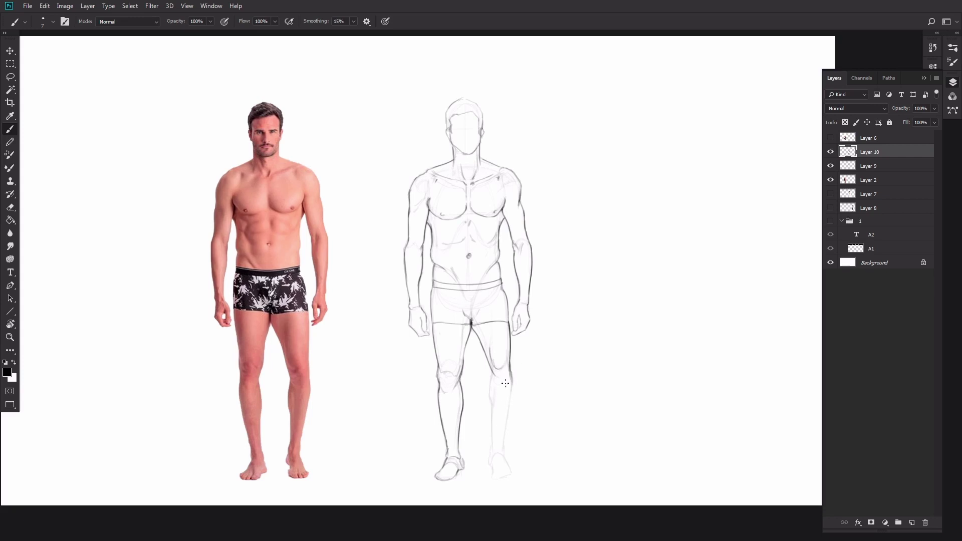
Step: Draw the contours of the figure's left lower leg and outline the left foot
{"action": "left_click_drag", "start_coordinate": [491, 373], "coordinate": [490, 396]}
{"action": "left_click_drag", "start_coordinate": [491, 396], "coordinate": [497, 444]}
{"action": "left_click_drag", "start_coordinate": [511, 376], "coordinate": [506, 429]}
{"action": "mouse_move", "coordinate": [506, 421]}
{"action": "left_mouse_down"}
{"action": "mouse_move", "coordinate": [504, 449]}
{"action": "mouse_move", "coordinate": [492, 453]}
{"action": "mouse_move", "coordinate": [502, 454]}
{"action": "left_mouse_up"}
{"action": "key", "text": "ctrl+z"}
{"action": "mouse_move", "coordinate": [489, 453]}
{"action": "left_mouse_down"}
{"action": "mouse_move", "coordinate": [494, 476]}
{"action": "mouse_move", "coordinate": [505, 479]}
{"action": "mouse_move", "coordinate": [503, 457]}
{"action": "mouse_move", "coordinate": [506, 478]}
{"action": "left_mouse_up"}
Step: Lasso the boxer briefs, raise their waistband slightly with Free Transform, and clear the selection
{"action": "key", "text": "l"}
{"action": "left_click_drag", "start_coordinate": [510, 324], "coordinate": [508, 283]}
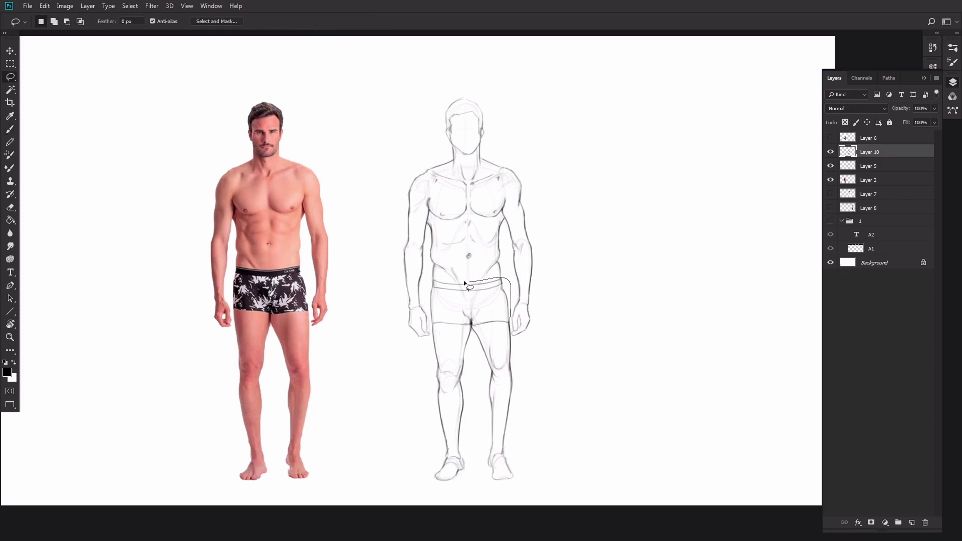
{"action": "left_click_drag", "start_coordinate": [467, 328], "coordinate": [509, 323]}
{"action": "key", "text": "ctrl+t"}
{"action": "key", "text": "Return"}
{"action": "left_click_drag", "start_coordinate": [470, 278], "coordinate": [472, 277]}
{"action": "key", "text": "ctrl+t"}
{"action": "key", "text": "Return"}
{"action": "key", "text": "ctrl+d"}
Step: Clean up the crotch and lower belly lines, and redraw the navel and abdominal muscle lines
{"action": "key", "text": "e"}
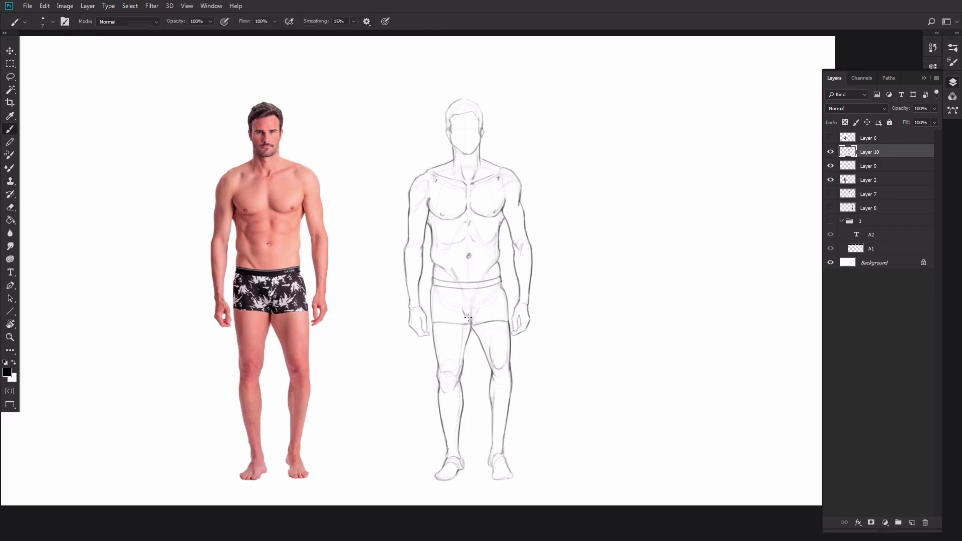
{"action": "key", "text": "b"}
{"action": "key", "text": "e"}
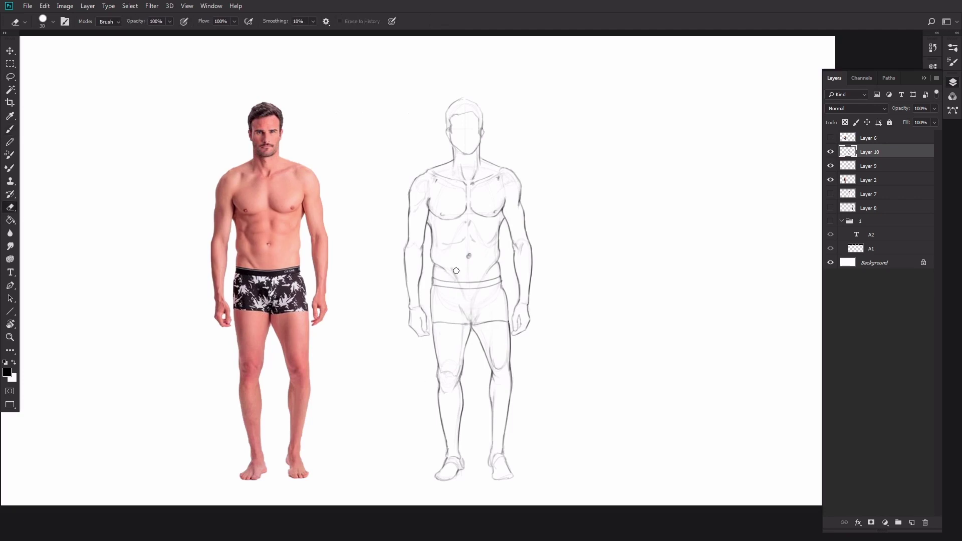
{"action": "key", "text": "b"}
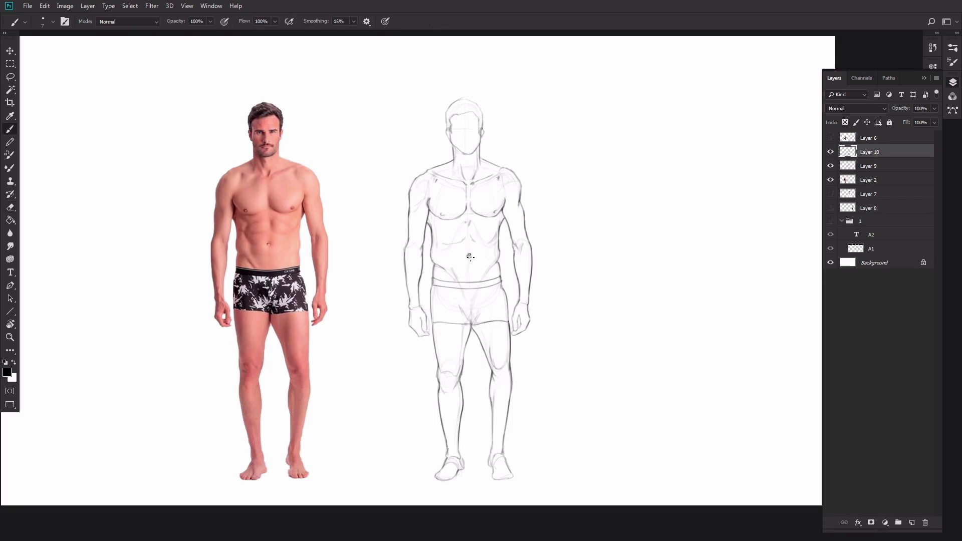
{"action": "mouse_move", "coordinate": [447, 251]}
{"action": "left_mouse_down"}
{"action": "mouse_move", "coordinate": [441, 225]}
{"action": "mouse_move", "coordinate": [489, 236]}
{"action": "left_mouse_up"}
{"action": "key", "text": "e"}
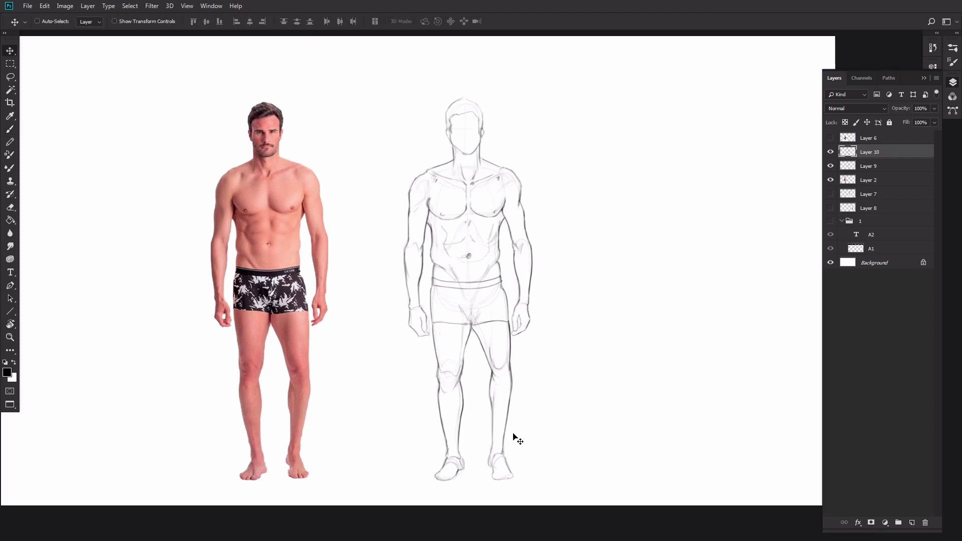
{"action": "key", "text": "b"}
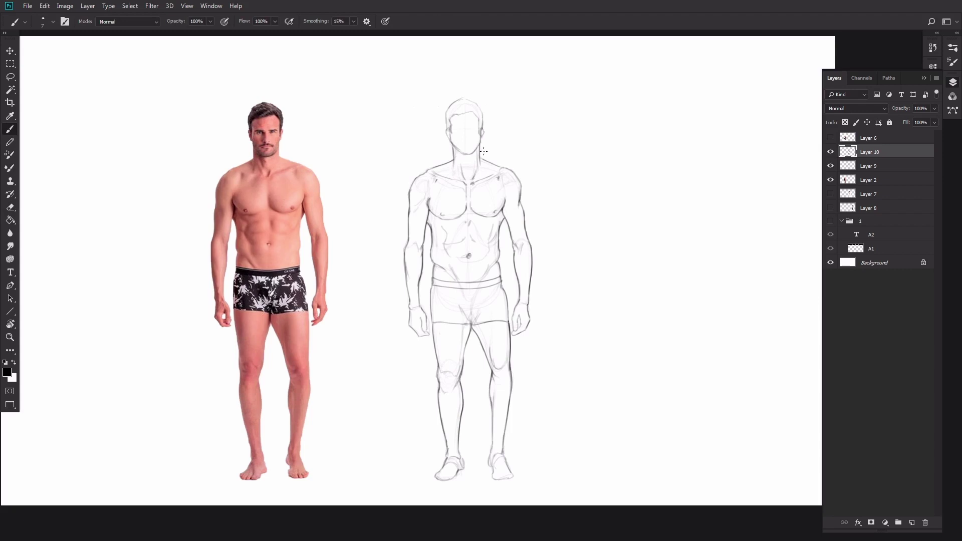
Step: Lasso the head, reduce its height slightly with Free Transform, and clear the selection
{"action": "key", "text": "l"}
{"action": "key", "text": "ctrl+t"}
{"action": "left_click_drag", "start_coordinate": [449, 149], "coordinate": [500, 162]}
{"action": "key", "text": "Return"}
{"action": "key", "text": "ctrl+d"}
{"action": "key", "text": "ctrl+t"}
{"action": "key", "text": "Return"}
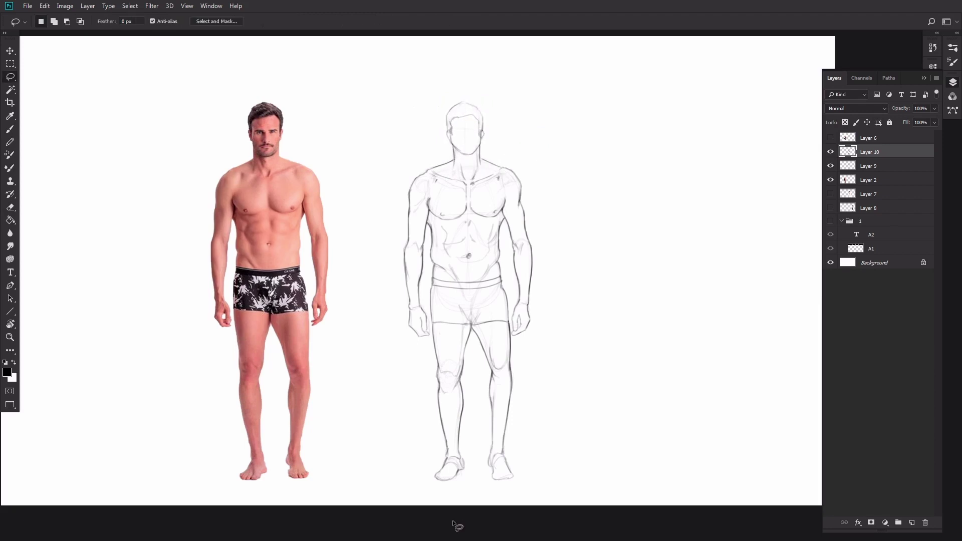
Step: Lower Layer 10 to 50% opacity and add a new layer above it for the final brush outlines
{"action": "key", "text": "b"}
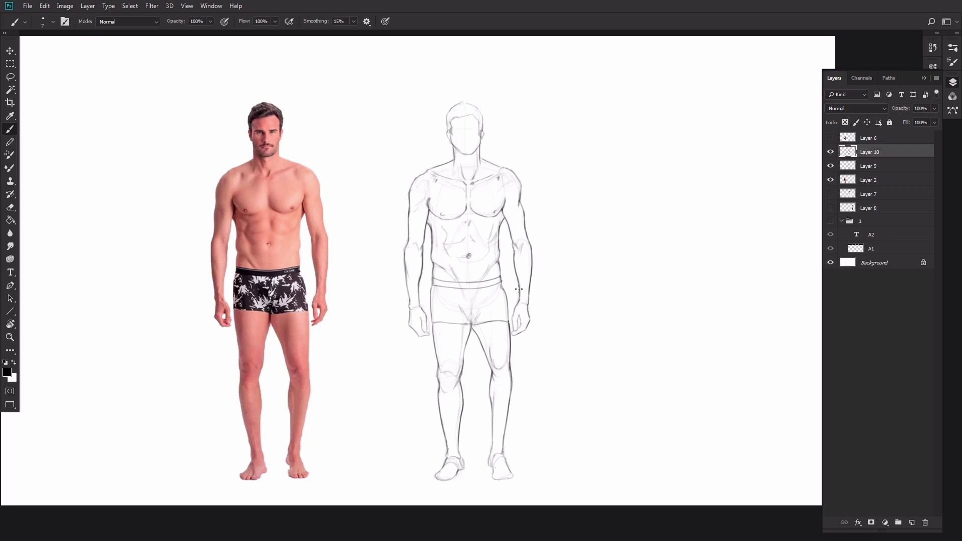
{"action": "key", "text": "v"}
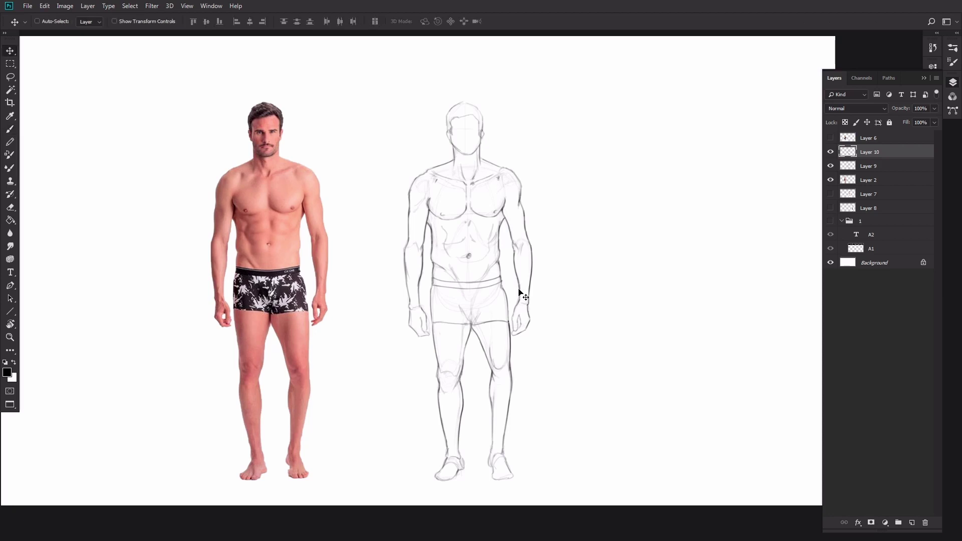
{"action": "key", "text": "5"}
{"action": "left_click", "coordinate": [913, 523]}
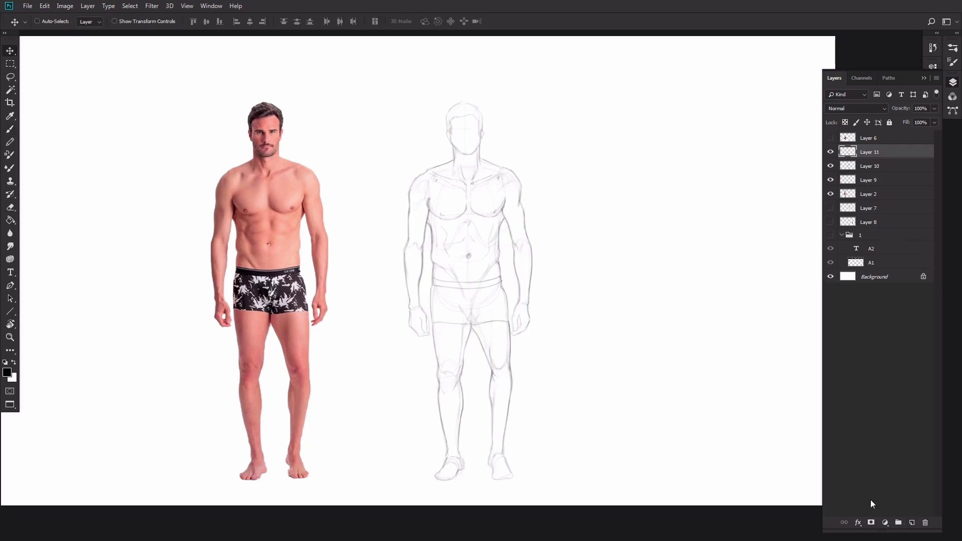
{"action": "key", "text": "b"}
Step: Trace bolder contours over the figure's left arm and hand
{"action": "mouse_move", "coordinate": [520, 185]}
{"action": "left_mouse_down"}
{"action": "mouse_move", "coordinate": [516, 241]}
{"action": "mouse_move", "coordinate": [524, 205]}
{"action": "mouse_move", "coordinate": [527, 268]}
{"action": "mouse_move", "coordinate": [532, 247]}
{"action": "mouse_move", "coordinate": [529, 293]}
{"action": "left_mouse_up"}
{"action": "key", "text": "ctrl+z"}
{"action": "mouse_move", "coordinate": [529, 245]}
{"action": "left_mouse_down"}
{"action": "mouse_move", "coordinate": [529, 330]}
{"action": "mouse_move", "coordinate": [511, 335]}
{"action": "mouse_move", "coordinate": [517, 302]}
{"action": "left_mouse_up"}
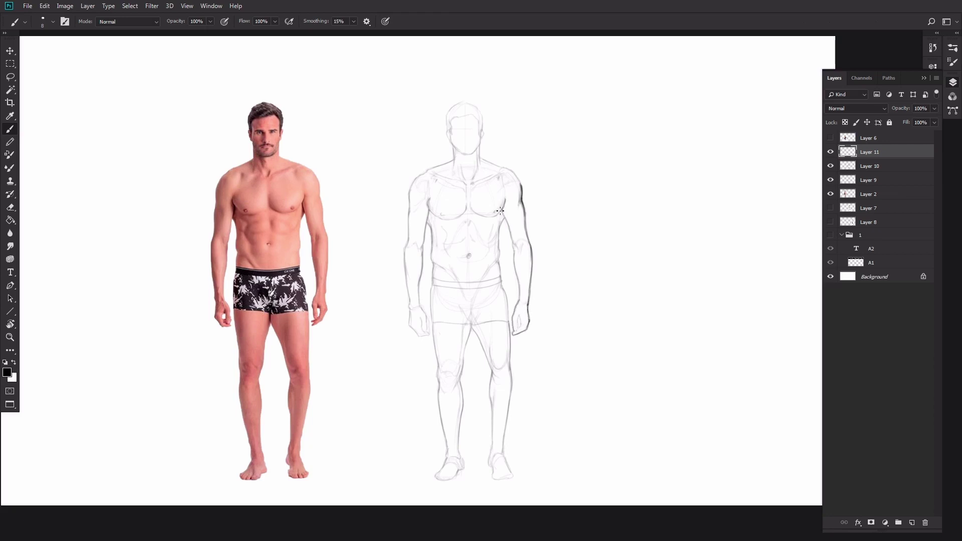
{"action": "left_click_drag", "start_coordinate": [506, 200], "coordinate": [517, 273]}
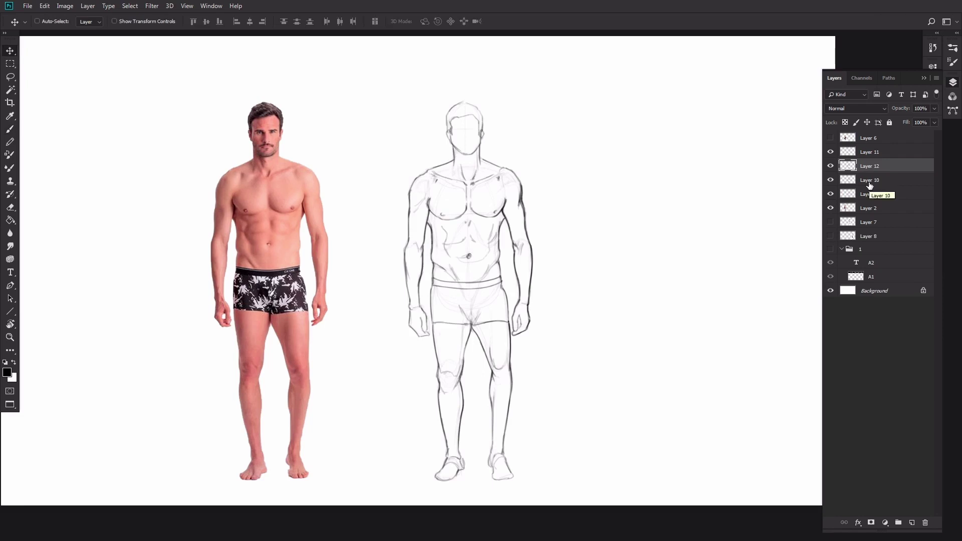
Step: Delete Layer 12 and make Layer 11 active for the Brush tool
{"action": "key", "text": "Delete"}
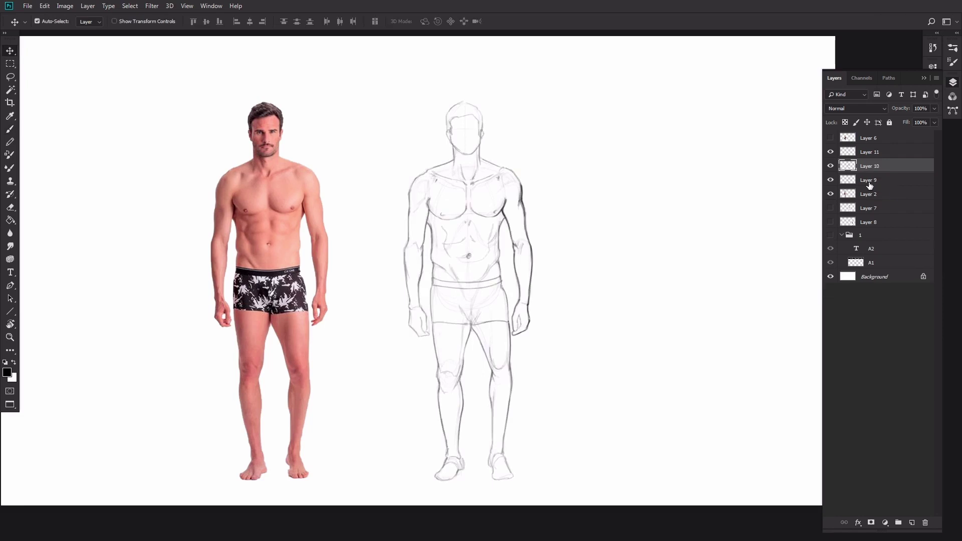
{"action": "left_click", "coordinate": [873, 152]}
{"action": "key", "text": "b"}
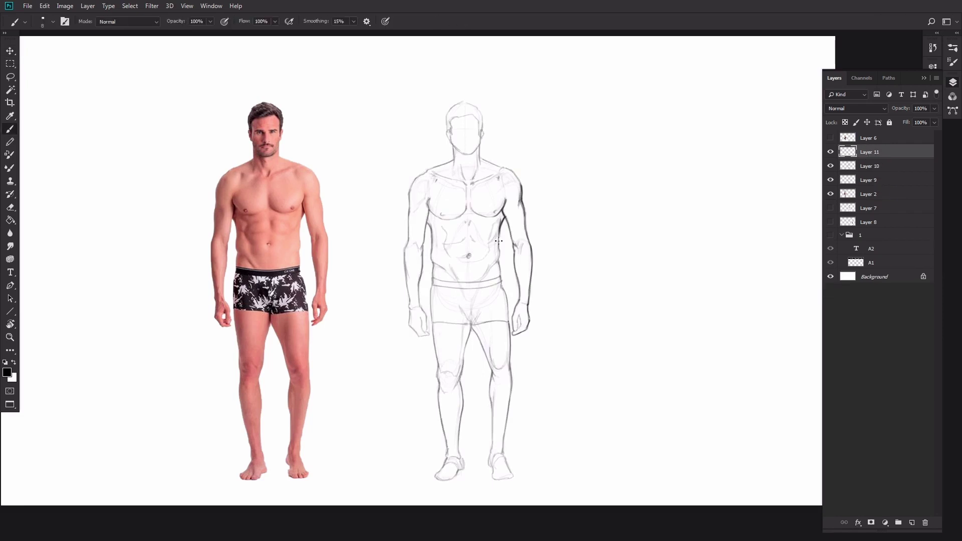
Step: Trace bolder lines over the figure's left flank, the boxer briefs and the contours of the thighs and right leg
{"action": "left_click_drag", "start_coordinate": [500, 235], "coordinate": [509, 320]}
{"action": "mouse_move", "coordinate": [499, 277]}
{"action": "left_mouse_down"}
{"action": "mouse_move", "coordinate": [428, 274]}
{"action": "mouse_move", "coordinate": [445, 328]}
{"action": "mouse_move", "coordinate": [431, 325]}
{"action": "mouse_move", "coordinate": [494, 321]}
{"action": "left_mouse_up"}
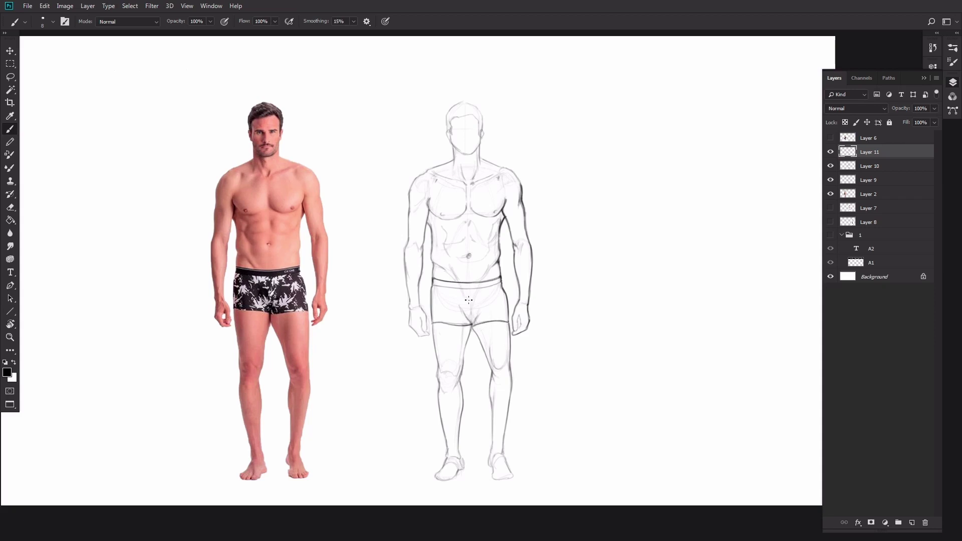
{"action": "mouse_move", "coordinate": [471, 325]}
{"action": "left_mouse_down"}
{"action": "mouse_move", "coordinate": [464, 363]}
{"action": "mouse_move", "coordinate": [479, 346]}
{"action": "mouse_move", "coordinate": [492, 377]}
{"action": "mouse_move", "coordinate": [511, 377]}
{"action": "mouse_move", "coordinate": [458, 390]}
{"action": "mouse_move", "coordinate": [460, 381]}
{"action": "mouse_move", "coordinate": [438, 384]}
{"action": "mouse_move", "coordinate": [441, 391]}
{"action": "mouse_move", "coordinate": [435, 358]}
{"action": "mouse_move", "coordinate": [438, 368]}
{"action": "left_mouse_up"}
{"action": "left_click_drag", "start_coordinate": [433, 323], "coordinate": [434, 341]}
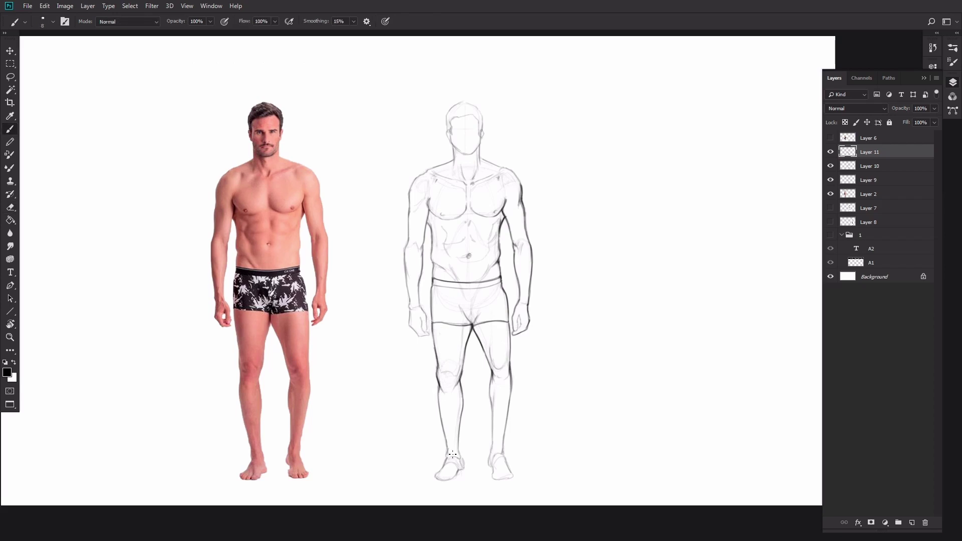
Step: Trace bolder lines over the right side of the torso and the navel, undoing stray strokes
{"action": "mouse_move", "coordinate": [429, 224]}
{"action": "left_mouse_down"}
{"action": "mouse_move", "coordinate": [431, 261]}
{"action": "mouse_move", "coordinate": [443, 276]}
{"action": "mouse_move", "coordinate": [433, 263]}
{"action": "mouse_move", "coordinate": [470, 255]}
{"action": "left_mouse_up"}
{"action": "key", "text": "ctrl+alt+z"}
{"action": "key", "text": "ctrl+alt+z"}
Step: Trace bolder contours from the jaw and neck over the figure's right shoulder and down the right arm to the wrist
{"action": "mouse_move", "coordinate": [451, 143]}
{"action": "left_mouse_down"}
{"action": "mouse_move", "coordinate": [464, 154]}
{"action": "mouse_move", "coordinate": [480, 143]}
{"action": "mouse_move", "coordinate": [415, 176]}
{"action": "mouse_move", "coordinate": [409, 229]}
{"action": "left_mouse_up"}
{"action": "key", "text": "e"}
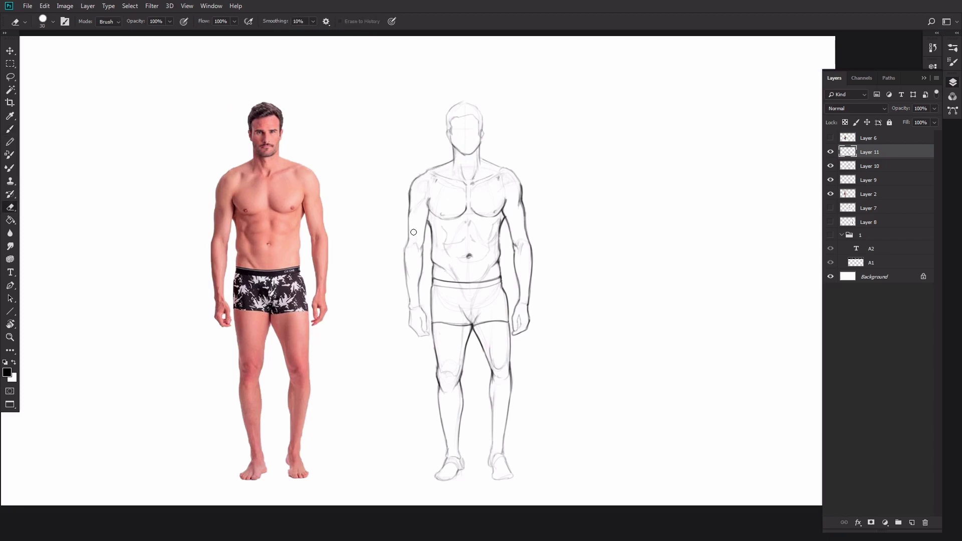
{"action": "key", "text": "b"}
{"action": "left_click_drag", "start_coordinate": [410, 215], "coordinate": [407, 278]}
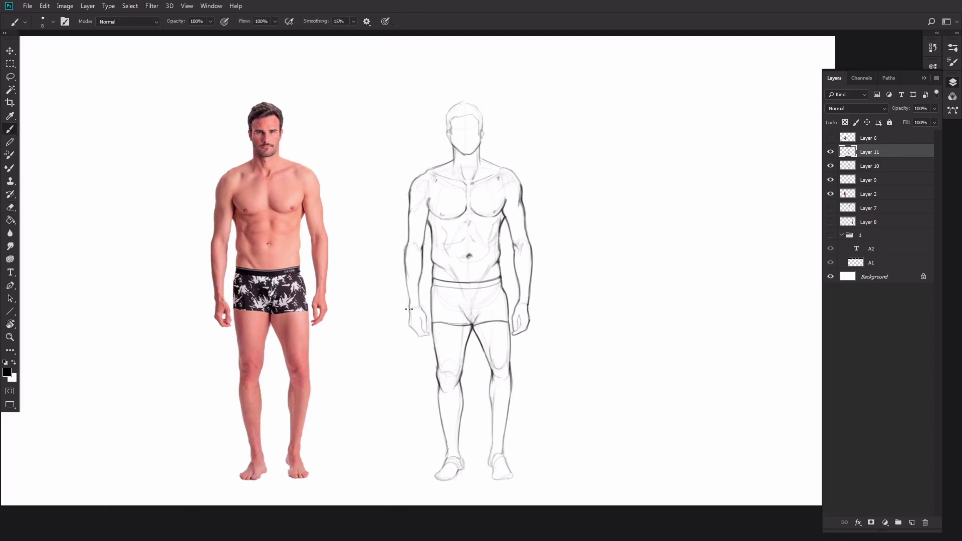
{"action": "mouse_move", "coordinate": [409, 309]}
{"action": "left_mouse_down"}
{"action": "mouse_move", "coordinate": [427, 334]}
{"action": "mouse_move", "coordinate": [419, 302]}
{"action": "left_mouse_up"}
Step: Trace bolder contours over both feet and the figure's left lower leg
{"action": "mouse_move", "coordinate": [463, 461]}
{"action": "left_mouse_down"}
{"action": "mouse_move", "coordinate": [464, 471]}
{"action": "mouse_move", "coordinate": [440, 481]}
{"action": "mouse_move", "coordinate": [445, 459]}
{"action": "mouse_move", "coordinate": [459, 452]}
{"action": "mouse_move", "coordinate": [494, 480]}
{"action": "mouse_move", "coordinate": [512, 477]}
{"action": "mouse_move", "coordinate": [501, 454]}
{"action": "left_mouse_up"}
{"action": "left_click_drag", "start_coordinate": [493, 396], "coordinate": [494, 441]}
{"action": "left_click_drag", "start_coordinate": [512, 378], "coordinate": [505, 445]}
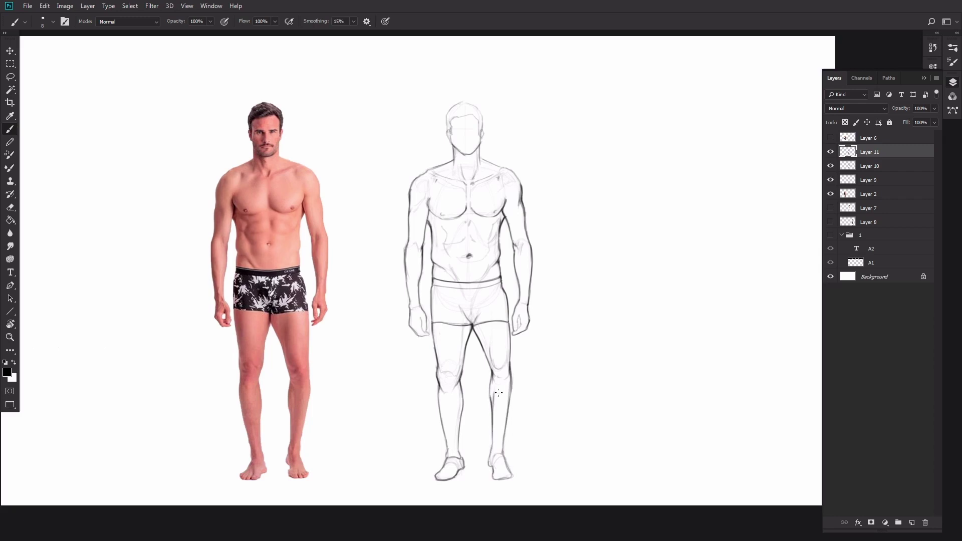
Step: Trace the inner contour of the figure's right lower leg and undo a trial erasure near the left armpit on Layer 10
{"action": "left_click_drag", "start_coordinate": [459, 381], "coordinate": [460, 438]}
{"action": "key", "text": "e"}
{"action": "left_click", "coordinate": [885, 168]}
{"action": "left_click_drag", "start_coordinate": [521, 194], "coordinate": [516, 217]}
{"action": "key", "text": "ctrl+z"}
Step: Draw the face's vertical centre line, brow line and ear contour on Layer 11
{"action": "left_click", "coordinate": [878, 154]}
{"action": "key", "text": "b"}
{"action": "mouse_move", "coordinate": [466, 115]}
{"action": "left_mouse_down"}
{"action": "mouse_move", "coordinate": [467, 140]}
{"action": "mouse_move", "coordinate": [453, 132]}
{"action": "left_mouse_up"}
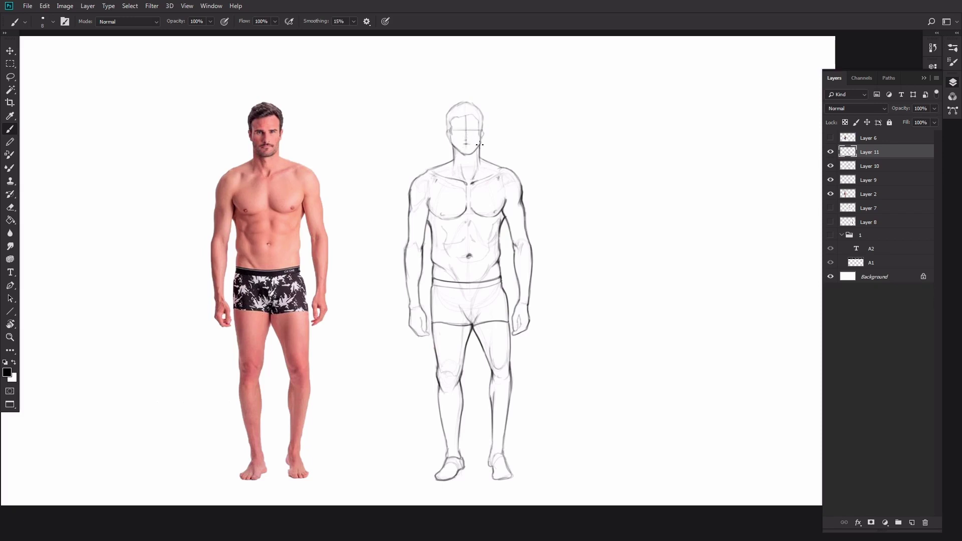
{"action": "left_click_drag", "start_coordinate": [451, 127], "coordinate": [448, 135]}
Step: Darken both sides of the ribcage below the armpits, undoing a stray stroke at the crotch
{"action": "mouse_move", "coordinate": [474, 324]}
{"action": "left_mouse_down"}
{"action": "mouse_move", "coordinate": [479, 306]}
{"action": "mouse_move", "coordinate": [463, 326]}
{"action": "mouse_move", "coordinate": [472, 325]}
{"action": "left_mouse_up"}
{"action": "key", "text": "ctrl+z"}
{"action": "left_click_drag", "start_coordinate": [501, 214], "coordinate": [506, 220]}
{"action": "left_click_drag", "start_coordinate": [427, 203], "coordinate": [431, 233]}
Step: Sketch loose horizontal ground strokes beneath and on both sides of the feet
{"action": "mouse_move", "coordinate": [497, 480]}
{"action": "left_mouse_down"}
{"action": "mouse_move", "coordinate": [434, 481]}
{"action": "mouse_move", "coordinate": [569, 474]}
{"action": "left_mouse_up"}
{"action": "left_click_drag", "start_coordinate": [524, 474], "coordinate": [517, 469]}
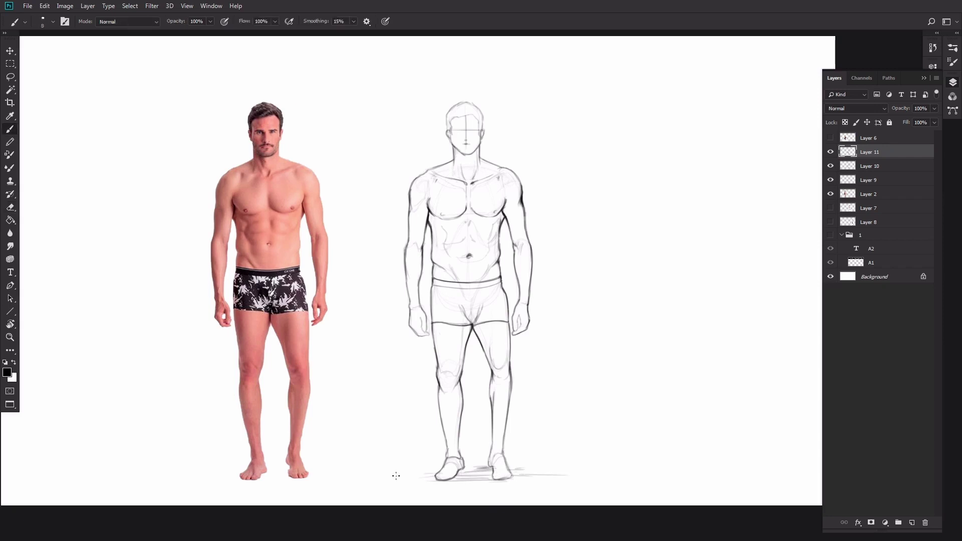
{"action": "left_click_drag", "start_coordinate": [444, 470], "coordinate": [408, 472]}
Step: Merge Layer 11 into Layer 10 and clean up the briefs' hem around the crotch
{"action": "key", "text": "e"}
{"action": "key", "text": "Delete"}
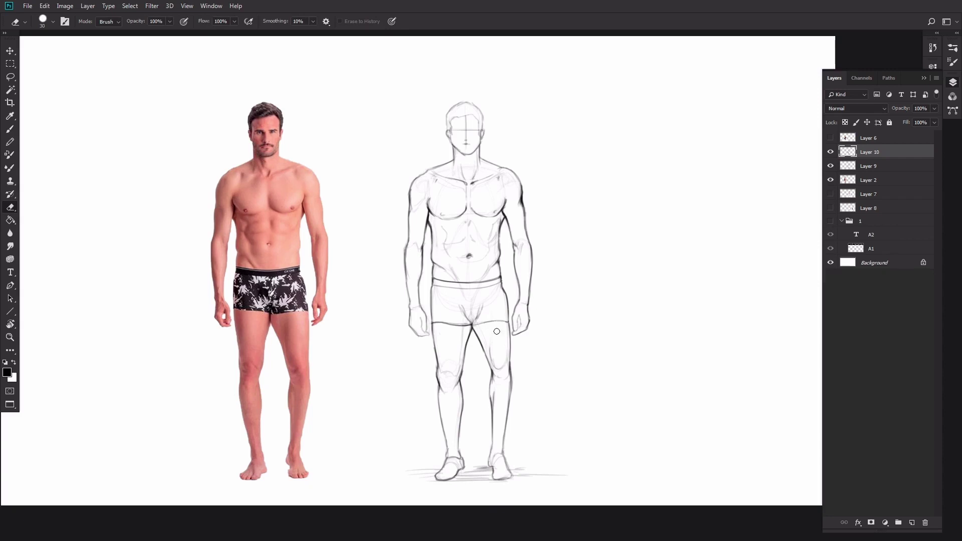
{"action": "key", "text": "b"}
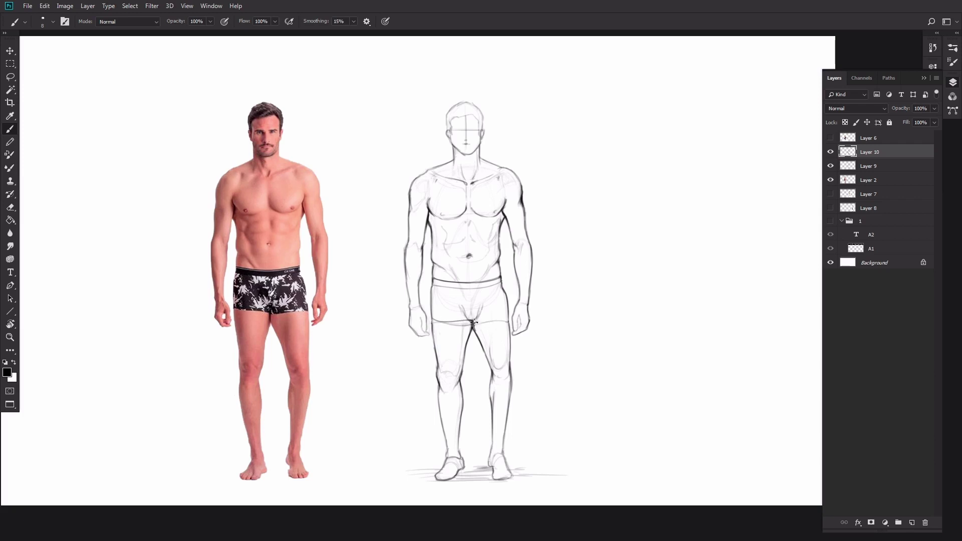
{"action": "key", "text": "e"}
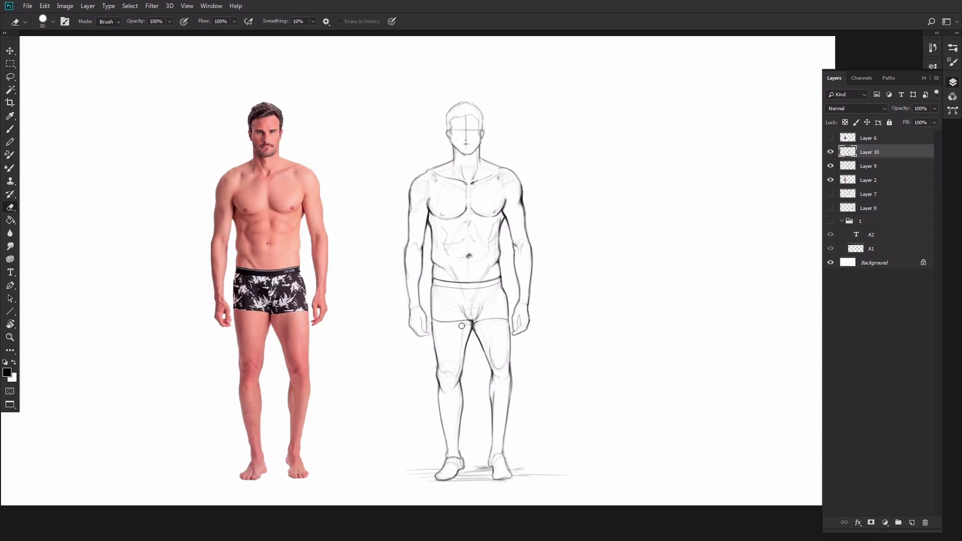
{"action": "key", "text": "b"}
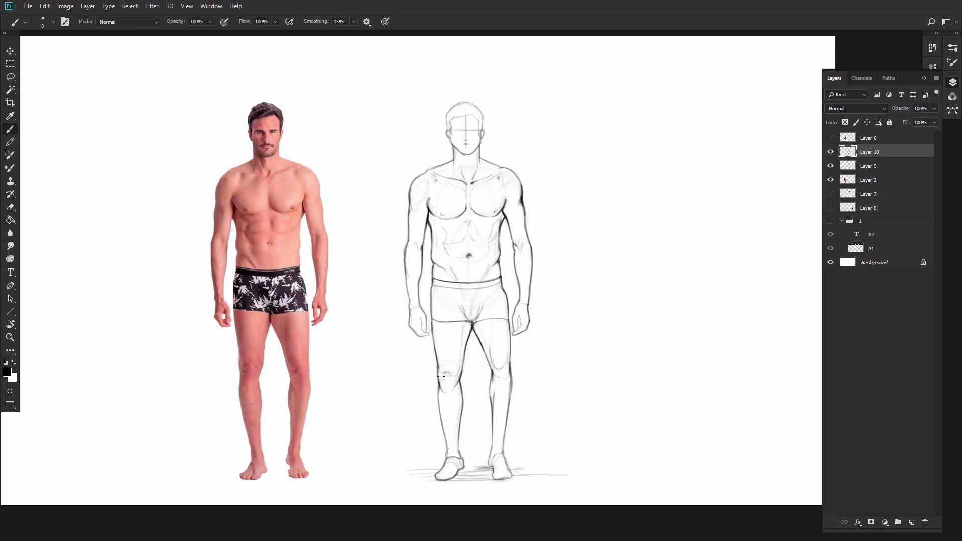
Step: Refine the knee details and lower leg contours, alternating brush strokes with erasing
{"action": "mouse_move", "coordinate": [445, 385]}
{"action": "left_mouse_down"}
{"action": "mouse_move", "coordinate": [504, 374]}
{"action": "mouse_move", "coordinate": [494, 437]}
{"action": "left_mouse_up"}
{"action": "key", "text": "e"}
{"action": "key", "text": "b"}
{"action": "key", "text": "e"}
{"action": "key", "text": "b"}
{"action": "key", "text": "e"}
{"action": "key", "text": "ctrl+shift+alt+e"}
{"action": "key", "text": "v"}
{"action": "key", "text": "4"}
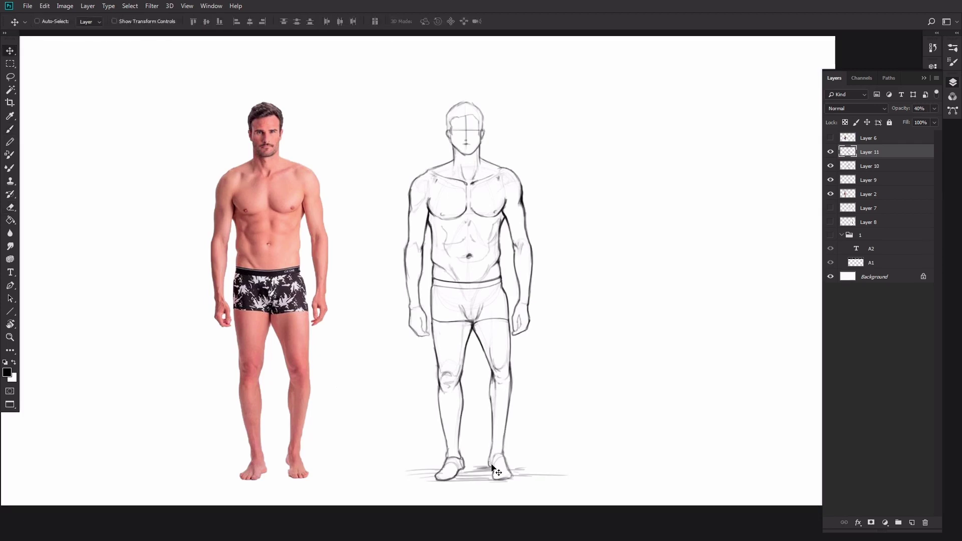
{"action": "key", "text": "Delete"}
{"action": "key", "text": "b"}
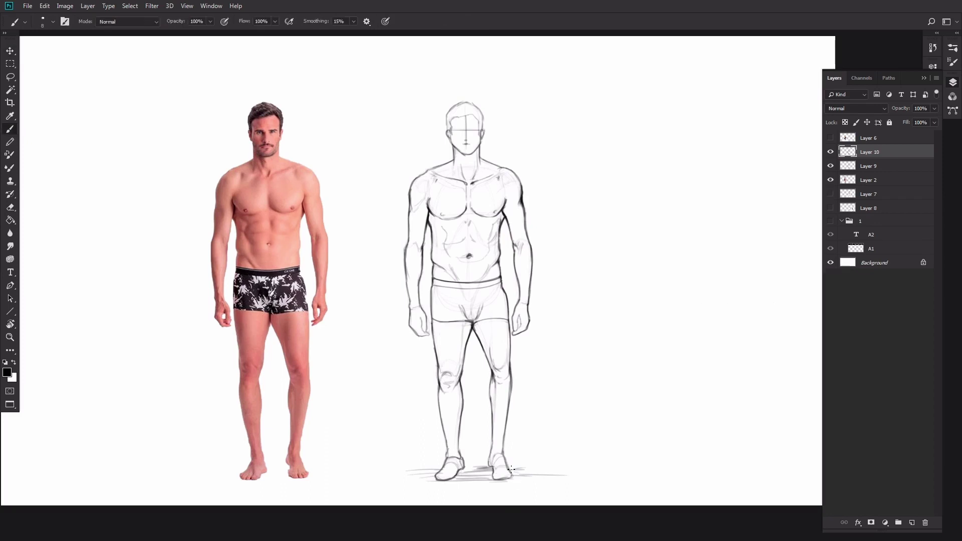
Step: Narrow the line drawing on Layer 10 slightly with Free Transform
{"action": "key", "text": "ctrl+t"}
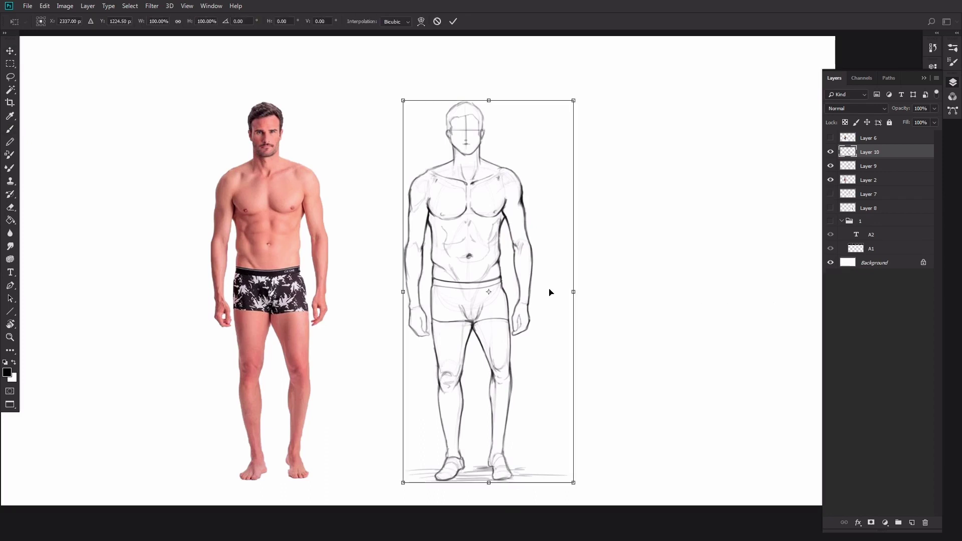
{"action": "left_click_drag", "start_coordinate": [576, 291], "coordinate": [571, 298]}
{"action": "key", "text": "Return"}
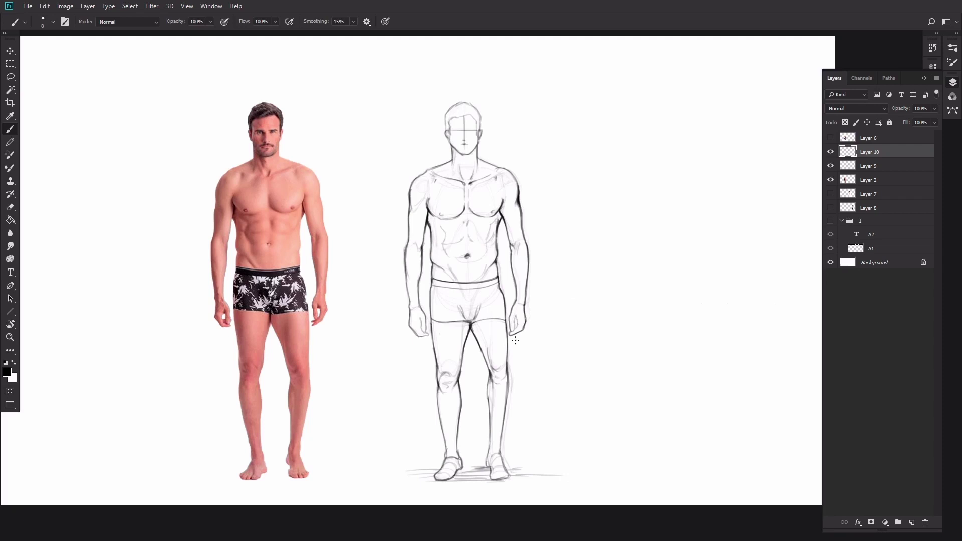
Step: Select each hand of the figure in turn and shorten it slightly with Free Transform
{"action": "key", "text": "l"}
{"action": "mouse_move", "coordinate": [421, 284]}
{"action": "left_mouse_down"}
{"action": "mouse_move", "coordinate": [401, 289]}
{"action": "mouse_move", "coordinate": [429, 346]}
{"action": "left_mouse_up"}
{"action": "key", "text": "ctrl+t"}
{"action": "left_click_drag", "start_coordinate": [413, 356], "coordinate": [414, 350]}
{"action": "key", "text": "Return"}
{"action": "key", "text": "ctrl+d"}
{"action": "mouse_move", "coordinate": [509, 334]}
{"action": "left_mouse_down"}
{"action": "mouse_move", "coordinate": [517, 262]}
{"action": "mouse_move", "coordinate": [527, 348]}
{"action": "left_mouse_up"}
{"action": "key", "text": "ctrl+t"}
{"action": "key", "text": "Return"}
{"action": "key", "text": "ctrl+d"}
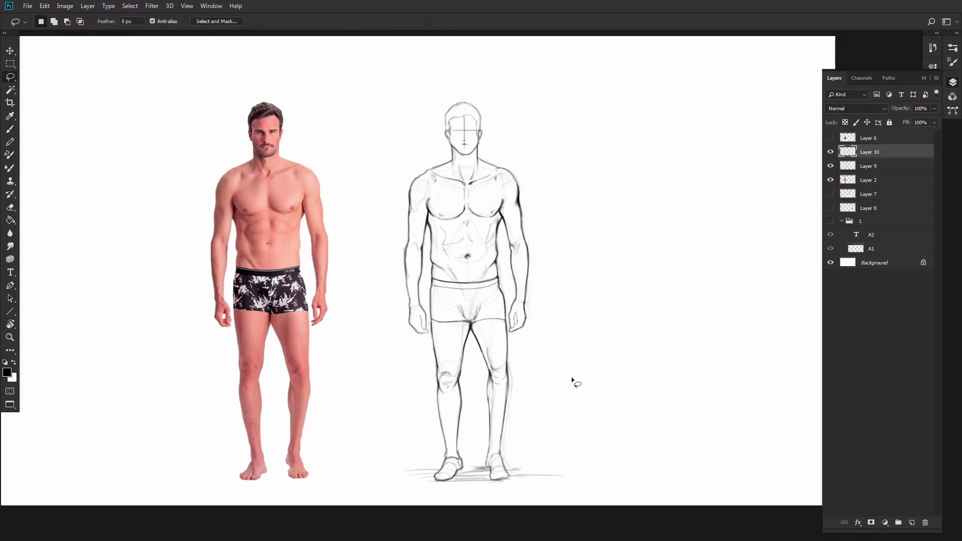
Step: Draw the centre line of the chest and abdomen and the folds at the briefs' crotch
{"action": "key", "text": "b"}
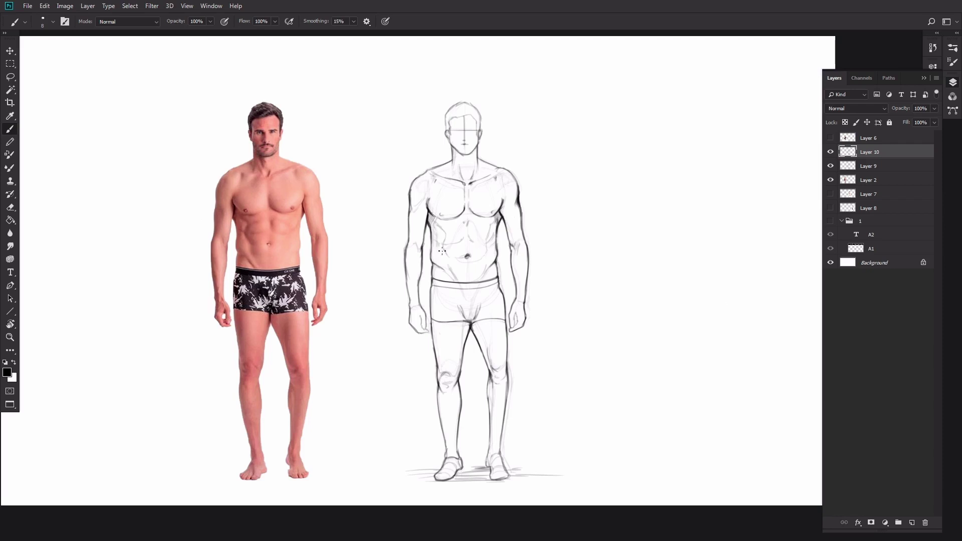
{"action": "left_click_drag", "start_coordinate": [468, 197], "coordinate": [469, 274]}
{"action": "key", "text": "e"}
{"action": "key", "text": "b"}
{"action": "mouse_move", "coordinate": [457, 307]}
{"action": "left_mouse_down"}
{"action": "mouse_move", "coordinate": [476, 313]}
{"action": "mouse_move", "coordinate": [469, 321]}
{"action": "left_mouse_up"}
Step: Add strokes at the right elbow, the collarbone notch and under the left pectoral, and reinforce the ground strokes between the feet
{"action": "key", "text": "e"}
{"action": "left_click", "coordinate": [510, 308]}
{"action": "key", "text": "b"}
{"action": "left_click_drag", "start_coordinate": [414, 243], "coordinate": [415, 250]}
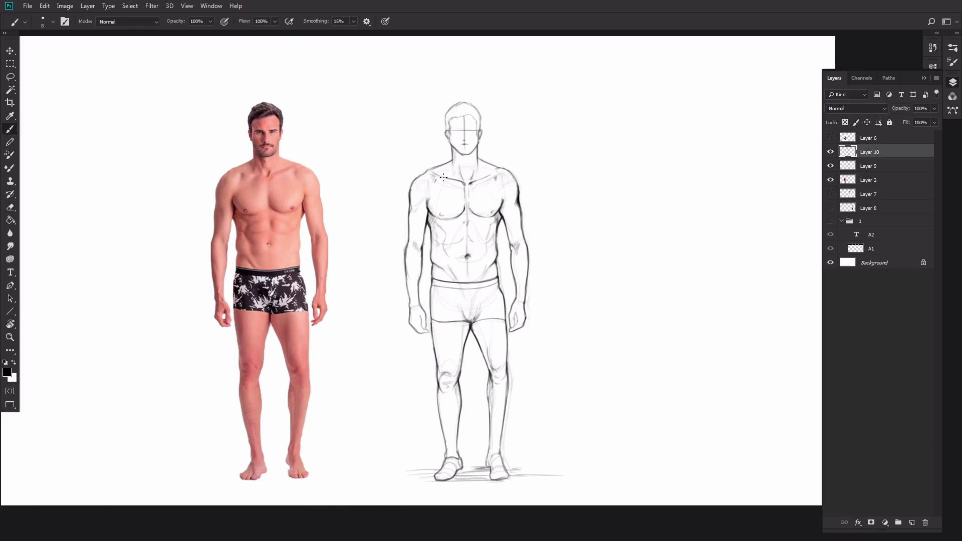
{"action": "left_click_drag", "start_coordinate": [472, 176], "coordinate": [468, 183]}
{"action": "left_click_drag", "start_coordinate": [473, 207], "coordinate": [492, 217]}
{"action": "mouse_move", "coordinate": [460, 472]}
{"action": "left_mouse_down"}
{"action": "mouse_move", "coordinate": [479, 472]}
{"action": "mouse_move", "coordinate": [447, 480]}
{"action": "mouse_move", "coordinate": [486, 471]}
{"action": "left_mouse_up"}
Step: Switch to the back-view reference and sketch a slightly narrowed ribcage outline beside it on the new Layer 11
{"action": "key", "text": "v"}
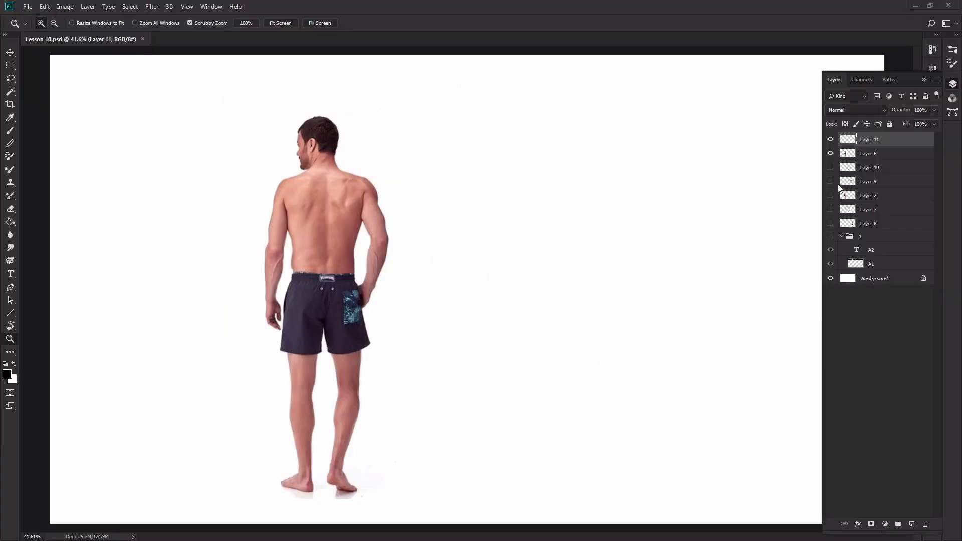
{"action": "key", "text": "b"}
{"action": "left_click_drag", "start_coordinate": [547, 164], "coordinate": [514, 163]}
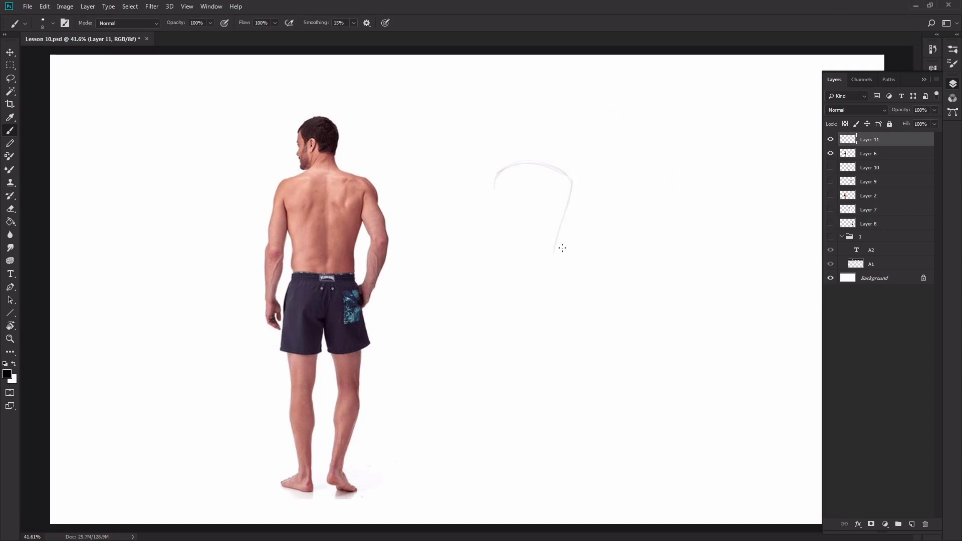
{"action": "left_click_drag", "start_coordinate": [572, 185], "coordinate": [558, 243]}
{"action": "left_click_drag", "start_coordinate": [565, 209], "coordinate": [561, 252]}
{"action": "key", "text": "ctrl+t"}
{"action": "left_click_drag", "start_coordinate": [580, 216], "coordinate": [575, 215]}
{"action": "key", "text": "Return"}
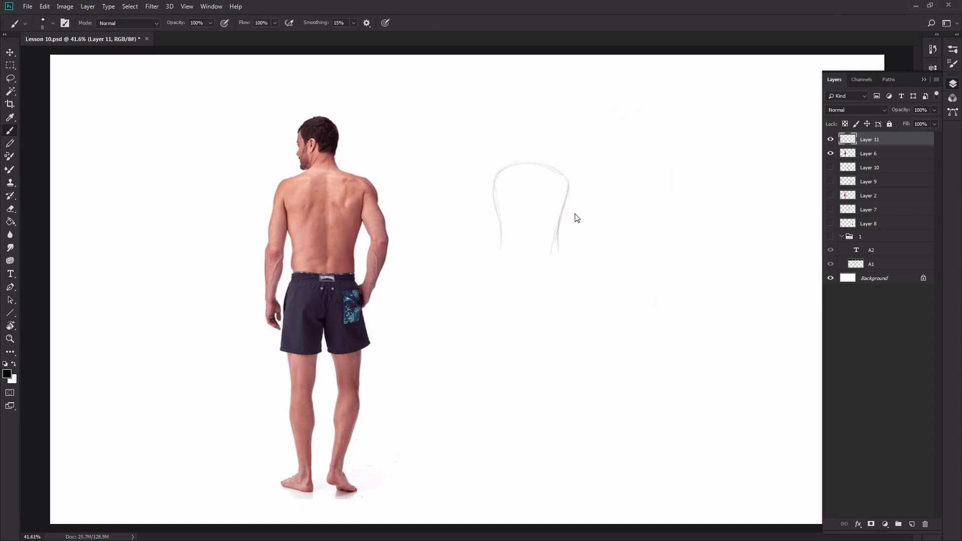
Step: Extend the torso sketch down through the waist and close it with a rounded pelvis outline
{"action": "left_click_drag", "start_coordinate": [501, 233], "coordinate": [498, 263]}
{"action": "left_click_drag", "start_coordinate": [556, 246], "coordinate": [547, 264]}
{"action": "mouse_move", "coordinate": [505, 285]}
{"action": "left_mouse_down"}
{"action": "mouse_move", "coordinate": [554, 280]}
{"action": "mouse_move", "coordinate": [557, 225]}
{"action": "mouse_move", "coordinate": [540, 162]}
{"action": "mouse_move", "coordinate": [495, 182]}
{"action": "mouse_move", "coordinate": [496, 261]}
{"action": "mouse_move", "coordinate": [560, 258]}
{"action": "left_mouse_up"}
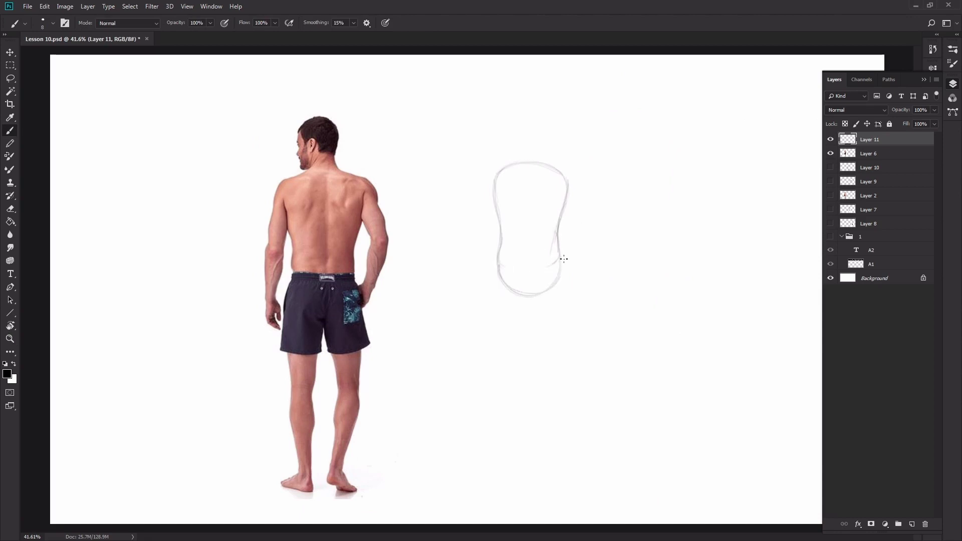
Step: Lengthen the torso sketch slightly, move it closer to the reference photo and adjust its proportions with Free Transform
{"action": "key", "text": "ctrl+t"}
{"action": "key", "text": "Return"}
{"action": "key", "text": "v"}
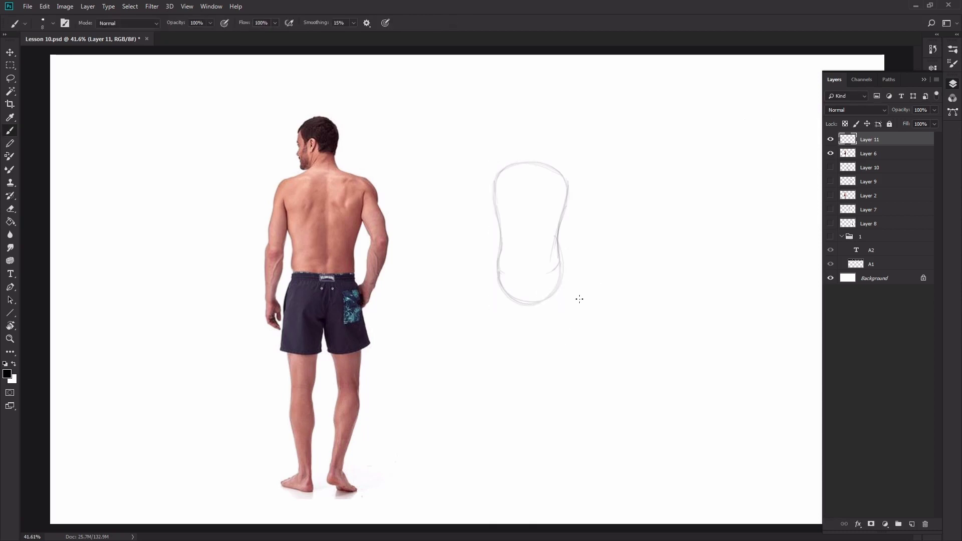
{"action": "left_click_drag", "start_coordinate": [565, 335], "coordinate": [553, 337]}
{"action": "key", "text": "b"}
{"action": "key", "text": "ctrl+t"}
{"action": "left_click_drag", "start_coordinate": [483, 240], "coordinate": [478, 240]}
{"action": "key", "text": "Return"}
Step: Draw the spine line down the back and stretch the selected pelvis shape downward
{"action": "left_click_drag", "start_coordinate": [531, 172], "coordinate": [518, 279]}
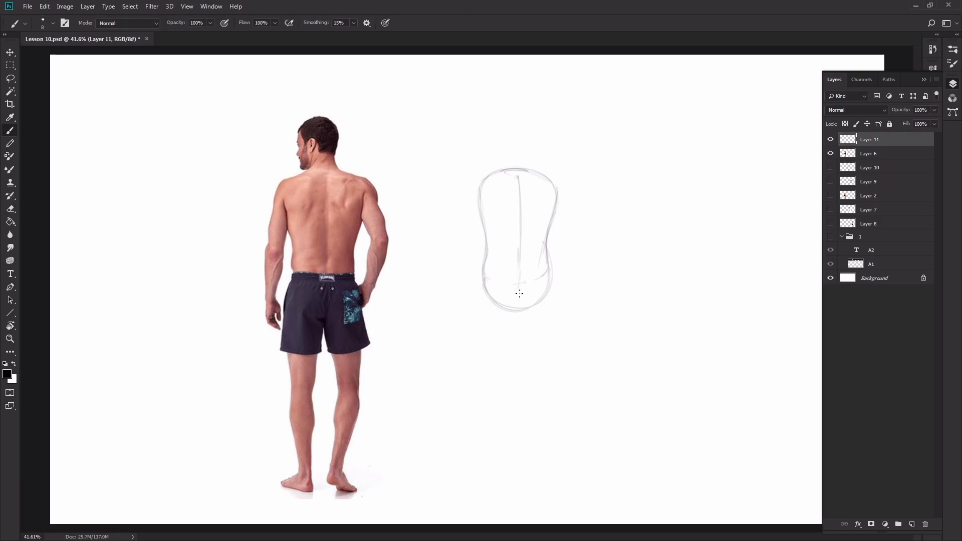
{"action": "key", "text": "l"}
{"action": "left_click_drag", "start_coordinate": [554, 268], "coordinate": [619, 300]}
{"action": "key", "text": "ctrl+t"}
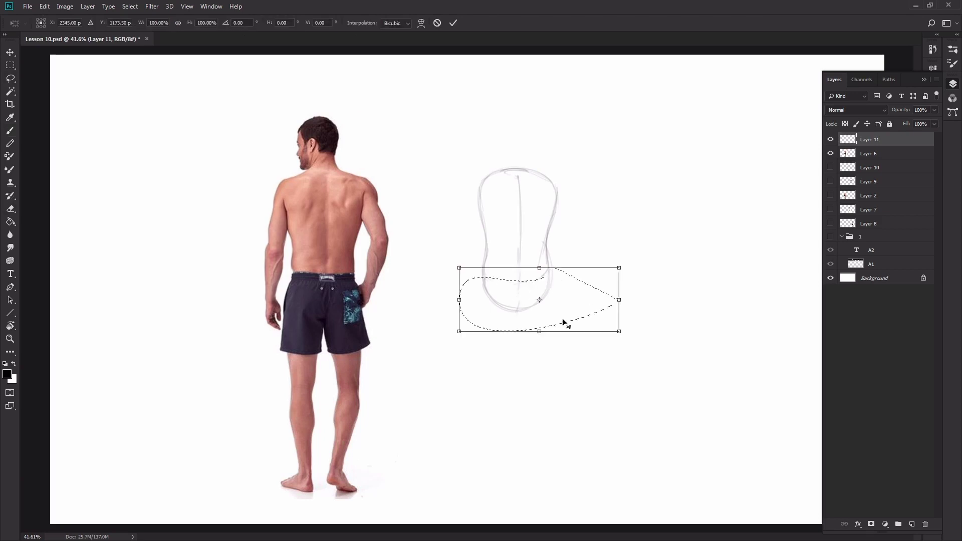
{"action": "left_click_drag", "start_coordinate": [538, 332], "coordinate": [536, 346]}
{"action": "key", "text": "Escape"}
{"action": "key", "text": "ctrl+d"}
{"action": "key", "text": "b"}
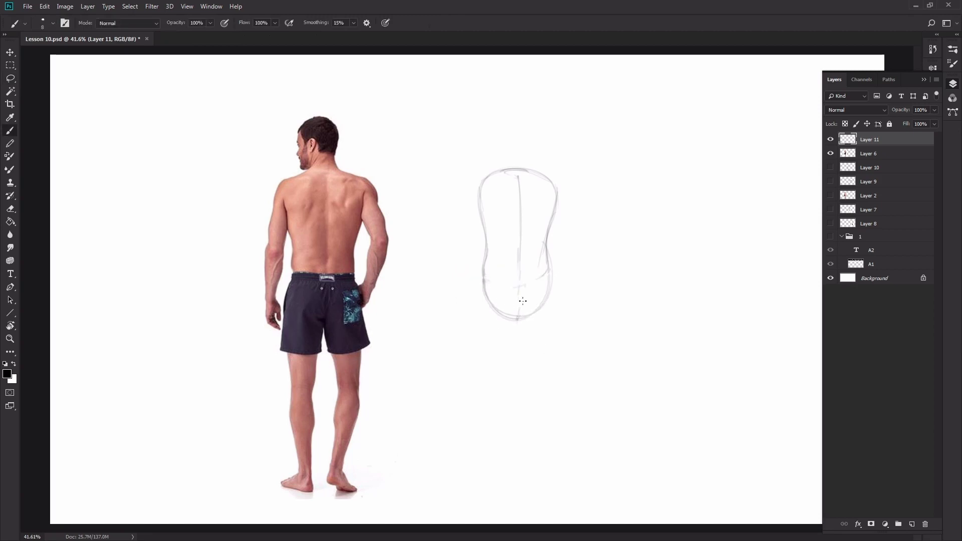
Step: Draw the sacrum triangle and the line between the buttocks, and darken the lower pelvis and both flanks
{"action": "mouse_move", "coordinate": [523, 300]}
{"action": "left_mouse_down"}
{"action": "mouse_move", "coordinate": [516, 325]}
{"action": "mouse_move", "coordinate": [530, 282]}
{"action": "left_mouse_up"}
{"action": "mouse_move", "coordinate": [512, 320]}
{"action": "left_mouse_down"}
{"action": "mouse_move", "coordinate": [500, 320]}
{"action": "mouse_move", "coordinate": [543, 307]}
{"action": "mouse_move", "coordinate": [535, 319]}
{"action": "left_mouse_up"}
{"action": "mouse_move", "coordinate": [487, 295]}
{"action": "left_mouse_down"}
{"action": "mouse_move", "coordinate": [502, 318]}
{"action": "mouse_move", "coordinate": [535, 317]}
{"action": "mouse_move", "coordinate": [545, 304]}
{"action": "left_mouse_up"}
{"action": "key", "text": "e"}
{"action": "key", "text": "b"}
{"action": "left_click_drag", "start_coordinate": [553, 218], "coordinate": [548, 290]}
{"action": "left_click_drag", "start_coordinate": [482, 227], "coordinate": [482, 286]}
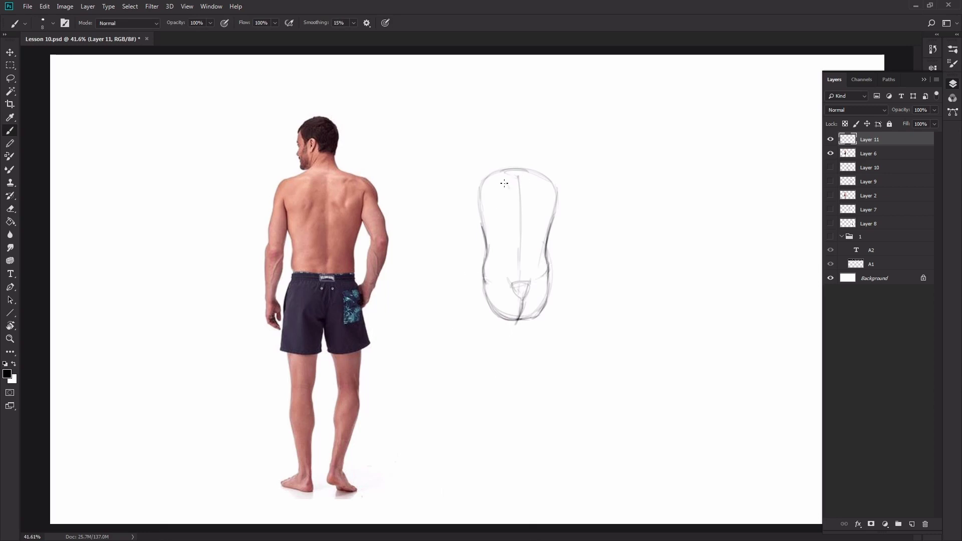
Step: Sketch the inner edges of both shoulder blades and a small round shoulder joint on each side
{"action": "mouse_move", "coordinate": [493, 177]}
{"action": "left_mouse_down"}
{"action": "mouse_move", "coordinate": [503, 211]}
{"action": "mouse_move", "coordinate": [529, 185]}
{"action": "left_mouse_up"}
{"action": "mouse_move", "coordinate": [492, 174]}
{"action": "left_mouse_down"}
{"action": "mouse_move", "coordinate": [473, 172]}
{"action": "mouse_move", "coordinate": [471, 184]}
{"action": "left_mouse_up"}
{"action": "left_click_drag", "start_coordinate": [545, 173], "coordinate": [561, 180]}
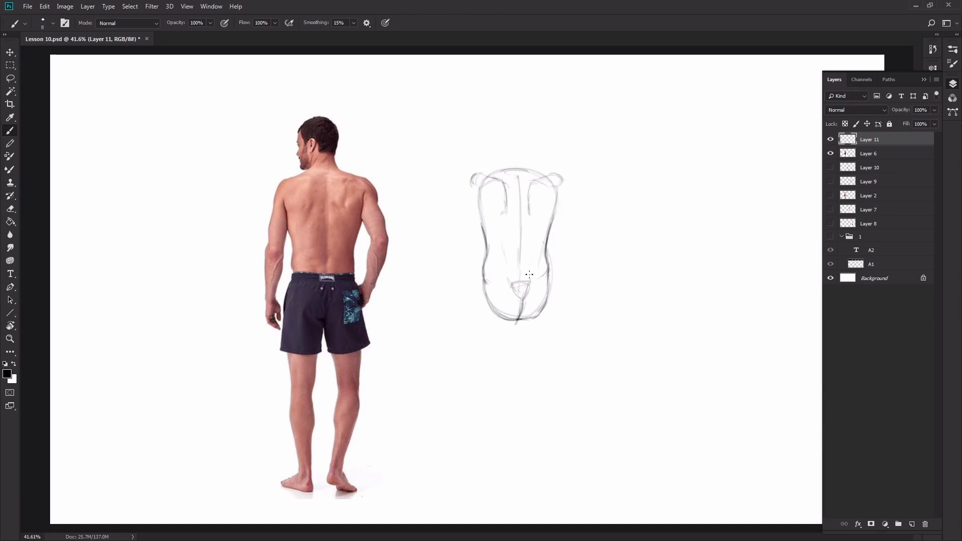
Step: Erase the pelvis outline on its right side and redraw the hips and buttocks contour
{"action": "key", "text": "e"}
{"action": "mouse_move", "coordinate": [548, 276]}
{"action": "left_mouse_down"}
{"action": "mouse_move", "coordinate": [547, 271]}
{"action": "mouse_move", "coordinate": [539, 315]}
{"action": "left_mouse_up"}
{"action": "key", "text": "b"}
{"action": "mouse_move", "coordinate": [485, 286]}
{"action": "left_mouse_down"}
{"action": "mouse_move", "coordinate": [494, 308]}
{"action": "mouse_move", "coordinate": [523, 319]}
{"action": "mouse_move", "coordinate": [505, 321]}
{"action": "mouse_move", "coordinate": [538, 318]}
{"action": "left_mouse_up"}
Step: Warp the torso sketch by pulling its two lower corners so that the pelvis widens and tilts
{"action": "key", "text": "ctrl+t"}
{"action": "right_click", "coordinate": [533, 306]}
{"action": "left_click", "coordinate": [552, 368]}
{"action": "left_click_drag", "start_coordinate": [473, 323], "coordinate": [468, 320]}
{"action": "left_click_drag", "start_coordinate": [557, 321], "coordinate": [556, 325]}
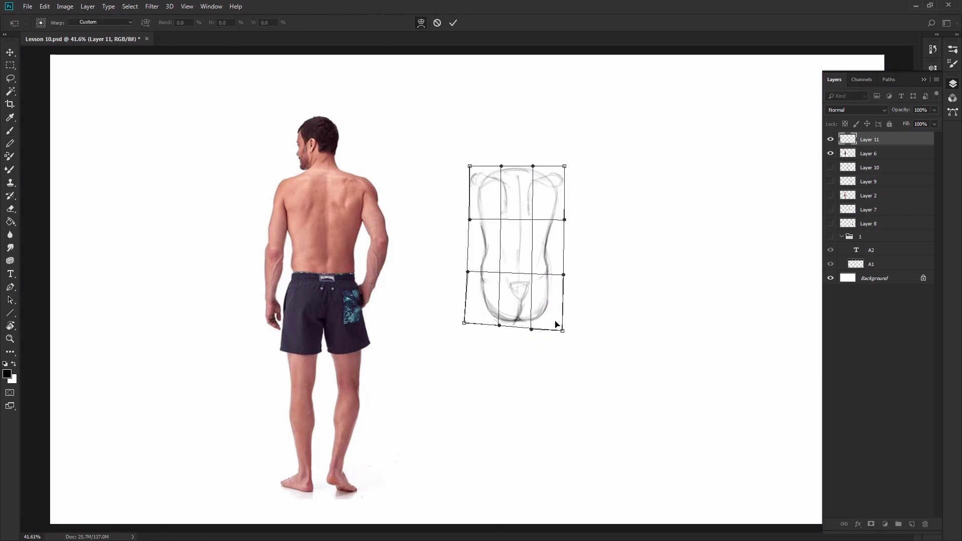
{"action": "key", "text": "Return"}
Step: Redraw the right flank and draw an arched line across the lower back, cleaning up overlapping lines
{"action": "left_click_drag", "start_coordinate": [550, 226], "coordinate": [536, 265]}
{"action": "key", "text": "e"}
{"action": "key", "text": "b"}
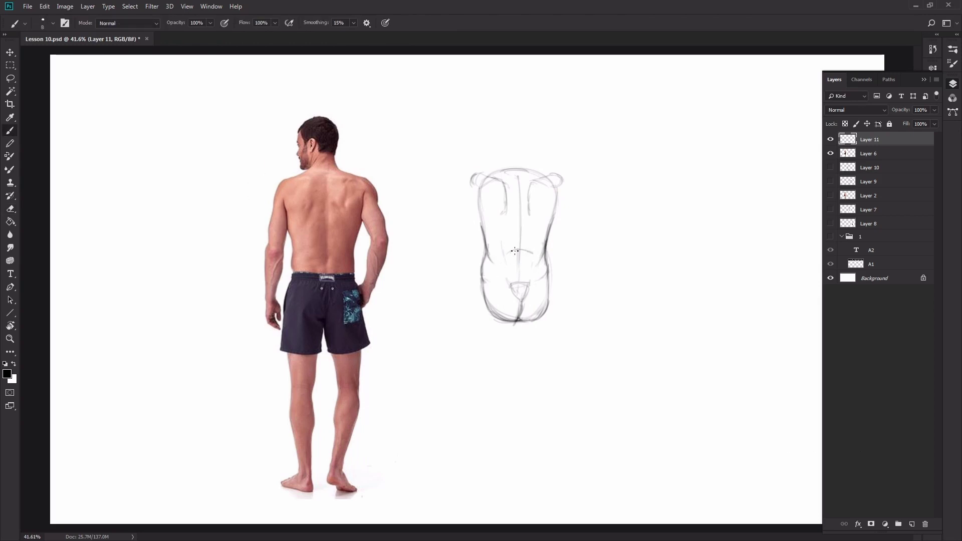
{"action": "mouse_move", "coordinate": [488, 261]}
{"action": "left_mouse_down"}
{"action": "mouse_move", "coordinate": [516, 250]}
{"action": "mouse_move", "coordinate": [539, 255]}
{"action": "mouse_move", "coordinate": [500, 259]}
{"action": "mouse_move", "coordinate": [542, 256]}
{"action": "left_mouse_up"}
{"action": "key", "text": "e"}
{"action": "key", "text": "b"}
{"action": "key", "text": "e"}
{"action": "key", "text": "b"}
Step: Define the lower contours of both buttocks, erasing excess lines where they meet
{"action": "left_click_drag", "start_coordinate": [487, 282], "coordinate": [509, 315]}
{"action": "key", "text": "e"}
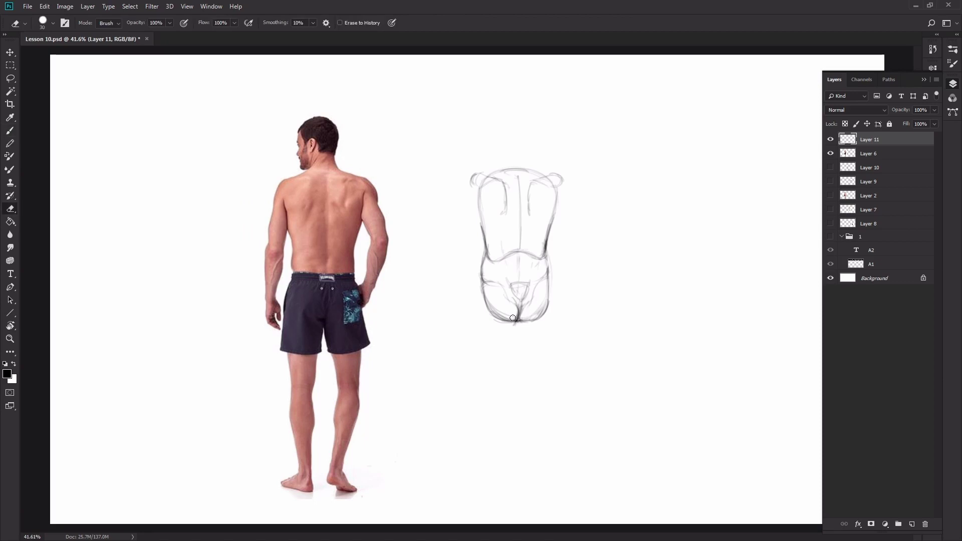
{"action": "key", "text": "b"}
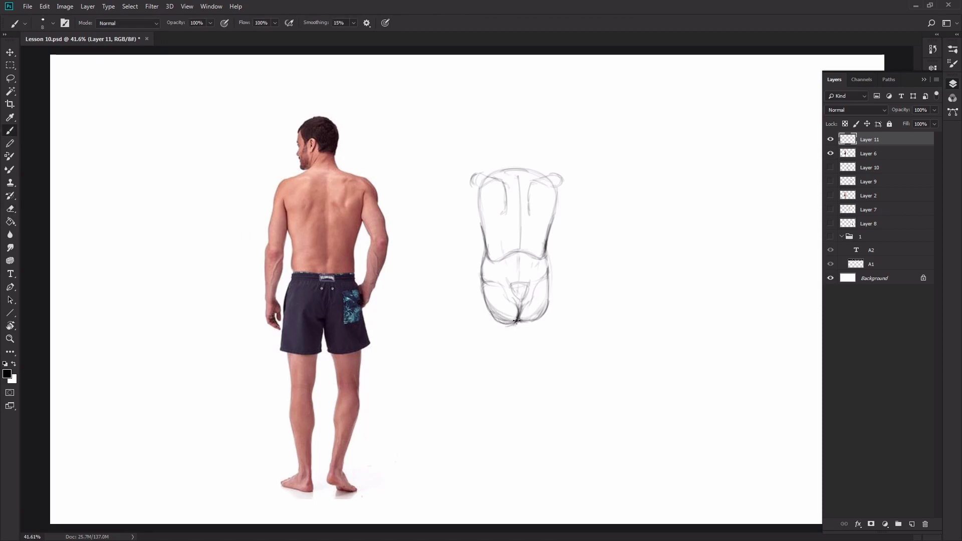
{"action": "mouse_move", "coordinate": [516, 321]}
{"action": "left_mouse_down"}
{"action": "mouse_move", "coordinate": [547, 308]}
{"action": "mouse_move", "coordinate": [536, 322]}
{"action": "left_mouse_up"}
Step: Draw the neck and the trapezius slopes down to both shoulders
{"action": "mouse_move", "coordinate": [526, 155]}
{"action": "left_mouse_down"}
{"action": "mouse_move", "coordinate": [530, 167]}
{"action": "mouse_move", "coordinate": [507, 150]}
{"action": "mouse_move", "coordinate": [499, 167]}
{"action": "left_mouse_up"}
{"action": "key", "text": "e"}
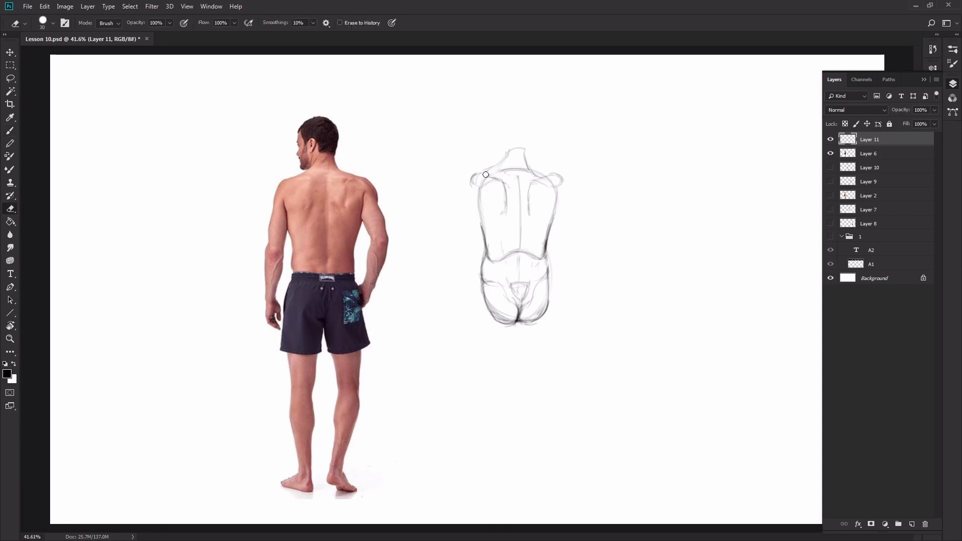
{"action": "key", "text": "b"}
{"action": "left_click_drag", "start_coordinate": [480, 172], "coordinate": [467, 191]}
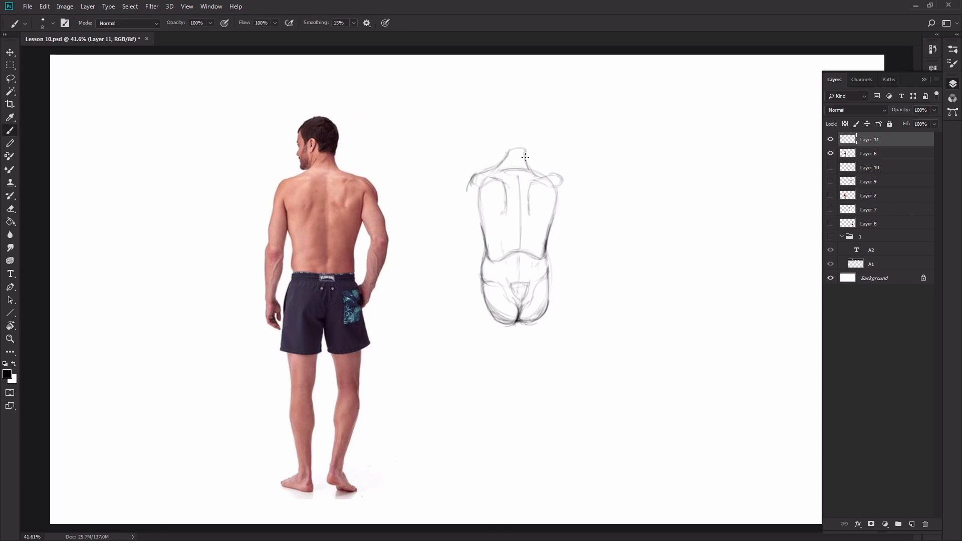
{"action": "mouse_move", "coordinate": [524, 150]}
{"action": "left_mouse_down"}
{"action": "mouse_move", "coordinate": [561, 176]}
{"action": "mouse_move", "coordinate": [568, 196]}
{"action": "left_mouse_up"}
Step: Round out the deltoid contours on both shoulders and erase leftover construction lines
{"action": "mouse_move", "coordinate": [465, 198]}
{"action": "left_mouse_down"}
{"action": "mouse_move", "coordinate": [474, 177]}
{"action": "mouse_move", "coordinate": [466, 190]}
{"action": "left_mouse_up"}
{"action": "mouse_move", "coordinate": [560, 178]}
{"action": "left_mouse_down"}
{"action": "mouse_move", "coordinate": [567, 208]}
{"action": "mouse_move", "coordinate": [566, 198]}
{"action": "left_mouse_up"}
{"action": "key", "text": "e"}
{"action": "key", "text": "b"}
{"action": "key", "text": "e"}
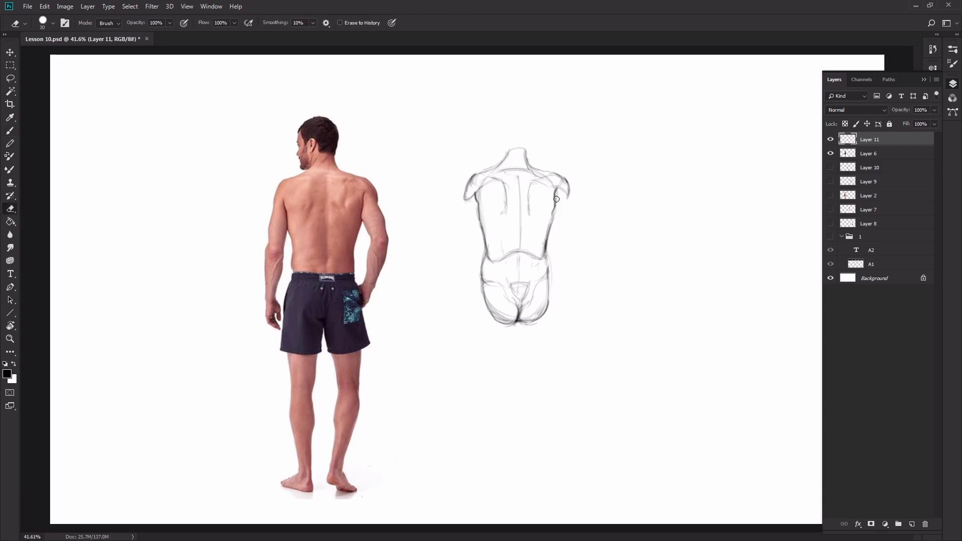
Step: Darken the right flank and sketch the figure's right arm from the shoulder through the elbow into the forearm
{"action": "key", "text": "b"}
{"action": "left_click_drag", "start_coordinate": [552, 209], "coordinate": [546, 239]}
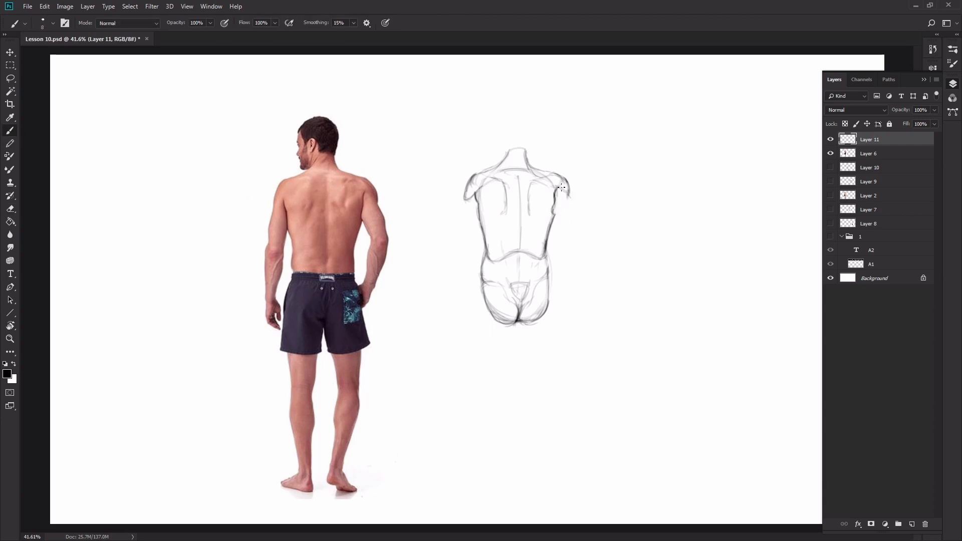
{"action": "mouse_move", "coordinate": [561, 187]}
{"action": "left_mouse_down"}
{"action": "mouse_move", "coordinate": [585, 220]}
{"action": "mouse_move", "coordinate": [567, 227]}
{"action": "mouse_move", "coordinate": [581, 214]}
{"action": "mouse_move", "coordinate": [585, 242]}
{"action": "mouse_move", "coordinate": [567, 230]}
{"action": "left_mouse_up"}
{"action": "key", "text": "e"}
{"action": "key", "text": "b"}
{"action": "left_click_drag", "start_coordinate": [590, 239], "coordinate": [581, 275]}
{"action": "left_click_drag", "start_coordinate": [575, 242], "coordinate": [568, 274]}
Step: Select the figure's right arm and shorten it, shifting the forearm closer to the torso with Free Transform
{"action": "key", "text": "l"}
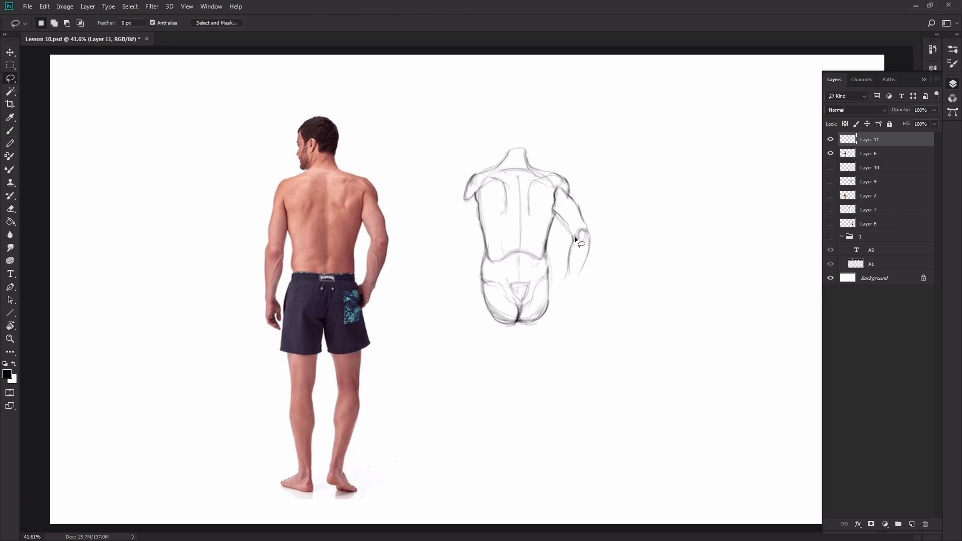
{"action": "mouse_move", "coordinate": [555, 201]}
{"action": "left_mouse_down"}
{"action": "mouse_move", "coordinate": [593, 293]}
{"action": "mouse_move", "coordinate": [608, 223]}
{"action": "left_mouse_up"}
{"action": "key", "text": "ctrl+t"}
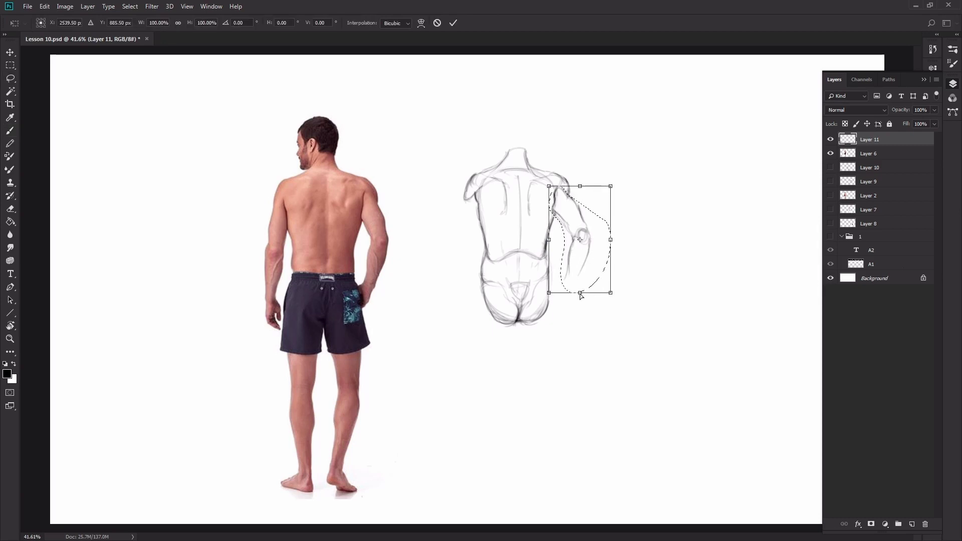
{"action": "left_click_drag", "start_coordinate": [581, 292], "coordinate": [568, 286]}
{"action": "left_click_drag", "start_coordinate": [582, 185], "coordinate": [582, 188]}
{"action": "key", "text": "Return"}
{"action": "key", "text": "ctrl+d"}
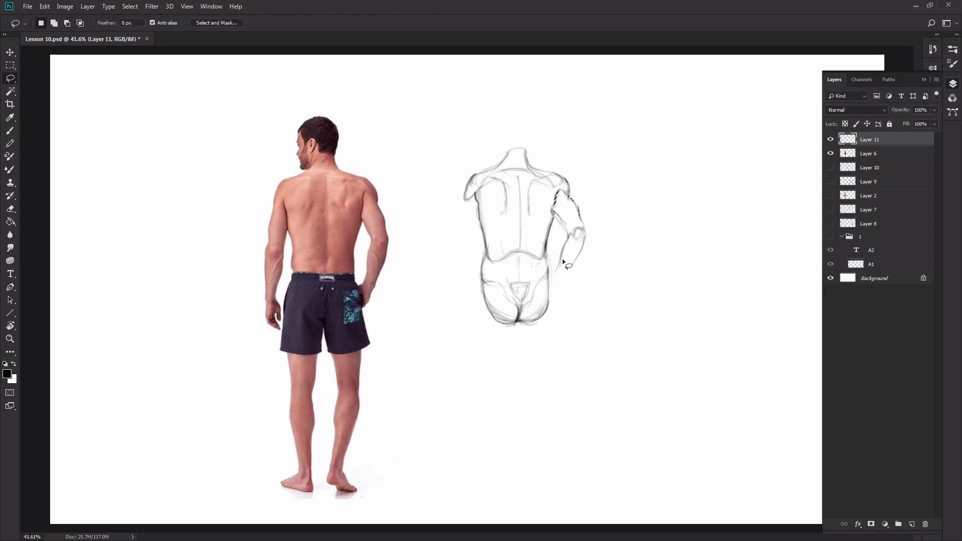
{"action": "key", "text": "b"}
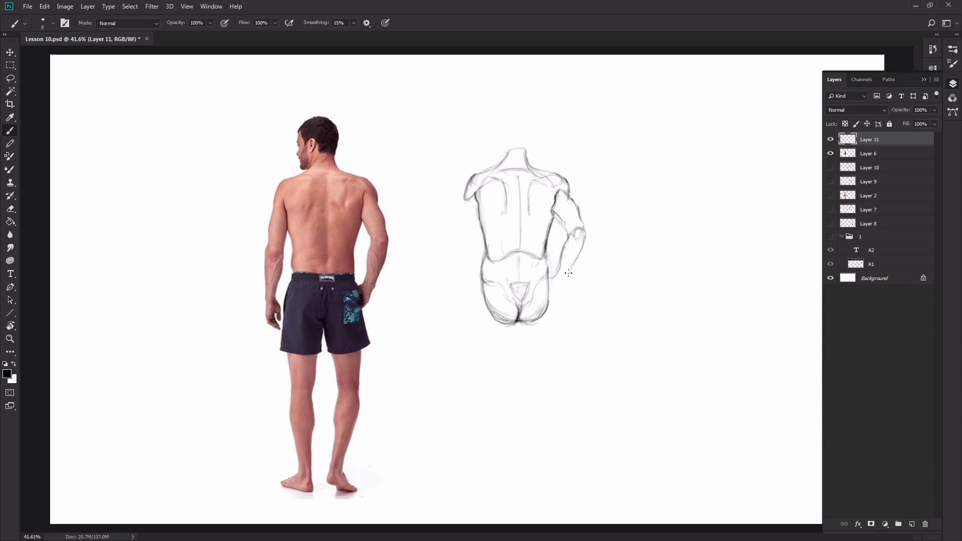
Step: Finish both arms down to the hands and block in the head turned to the figure's left with its ear
{"action": "left_click_drag", "start_coordinate": [568, 273], "coordinate": [554, 291]}
{"action": "mouse_move", "coordinate": [584, 237]}
{"action": "left_mouse_down"}
{"action": "mouse_move", "coordinate": [556, 289]}
{"action": "mouse_move", "coordinate": [555, 274]}
{"action": "left_mouse_up"}
{"action": "left_click_drag", "start_coordinate": [480, 219], "coordinate": [466, 242]}
{"action": "left_click_drag", "start_coordinate": [464, 201], "coordinate": [456, 290]}
{"action": "mouse_move", "coordinate": [472, 246]}
{"action": "left_mouse_down"}
{"action": "mouse_move", "coordinate": [467, 282]}
{"action": "mouse_move", "coordinate": [454, 281]}
{"action": "left_mouse_up"}
{"action": "key", "text": "ctrl+z"}
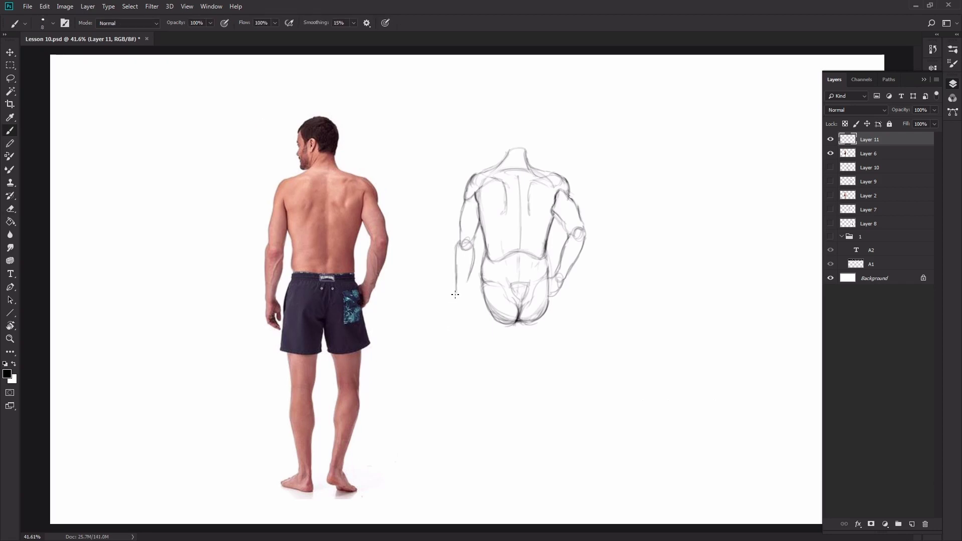
{"action": "left_click_drag", "start_coordinate": [466, 276], "coordinate": [465, 295]}
{"action": "mouse_move", "coordinate": [499, 161]}
{"action": "left_mouse_down"}
{"action": "mouse_move", "coordinate": [492, 126]}
{"action": "mouse_move", "coordinate": [506, 119]}
{"action": "mouse_move", "coordinate": [528, 134]}
{"action": "mouse_move", "coordinate": [491, 134]}
{"action": "mouse_move", "coordinate": [504, 145]}
{"action": "left_mouse_up"}
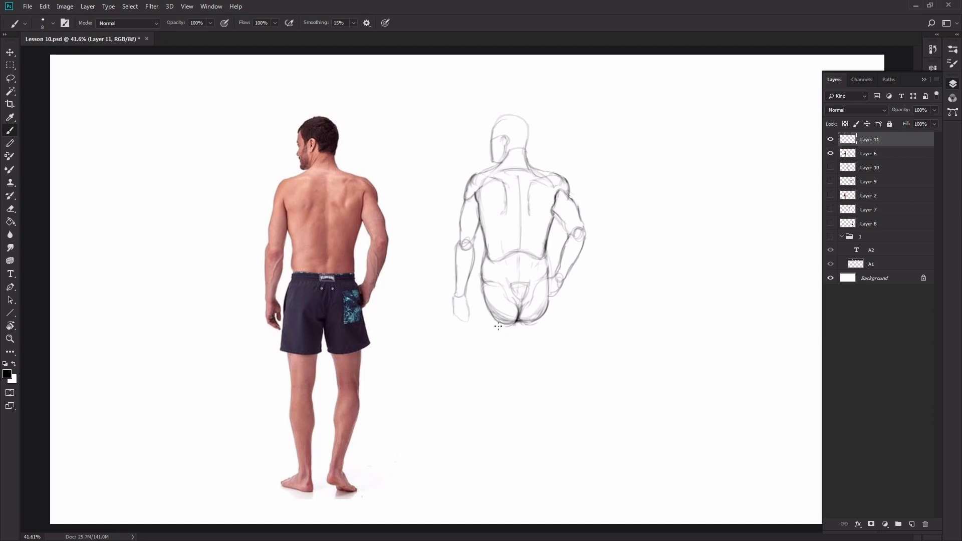
Step: Sketch the outer and inner contours of both thighs from the hips down to the knees
{"action": "left_click_drag", "start_coordinate": [482, 294], "coordinate": [490, 391]}
{"action": "mouse_move", "coordinate": [514, 324]}
{"action": "left_mouse_down"}
{"action": "mouse_move", "coordinate": [508, 392]}
{"action": "mouse_move", "coordinate": [504, 361]}
{"action": "mouse_move", "coordinate": [488, 393]}
{"action": "mouse_move", "coordinate": [493, 365]}
{"action": "mouse_move", "coordinate": [491, 392]}
{"action": "left_mouse_up"}
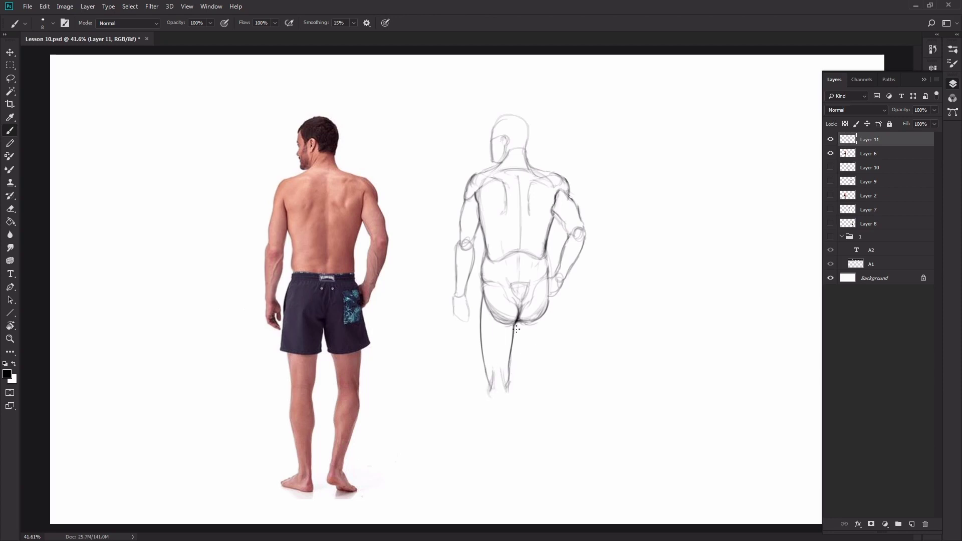
{"action": "mouse_move", "coordinate": [515, 326]}
{"action": "left_mouse_down"}
{"action": "mouse_move", "coordinate": [531, 391]}
{"action": "mouse_move", "coordinate": [545, 387]}
{"action": "left_mouse_up"}
{"action": "mouse_move", "coordinate": [547, 259]}
{"action": "left_mouse_down"}
{"action": "mouse_move", "coordinate": [544, 367]}
{"action": "mouse_move", "coordinate": [510, 420]}
{"action": "left_mouse_up"}
Step: Sketch the figure's left lower leg from the knee to the ankle, with a rough foot
{"action": "key", "text": "ctrl+z"}
{"action": "mouse_move", "coordinate": [505, 384]}
{"action": "left_mouse_down"}
{"action": "mouse_move", "coordinate": [510, 413]}
{"action": "mouse_move", "coordinate": [491, 393]}
{"action": "mouse_move", "coordinate": [487, 409]}
{"action": "mouse_move", "coordinate": [508, 420]}
{"action": "mouse_move", "coordinate": [510, 477]}
{"action": "left_mouse_up"}
{"action": "key", "text": "ctrl+z"}
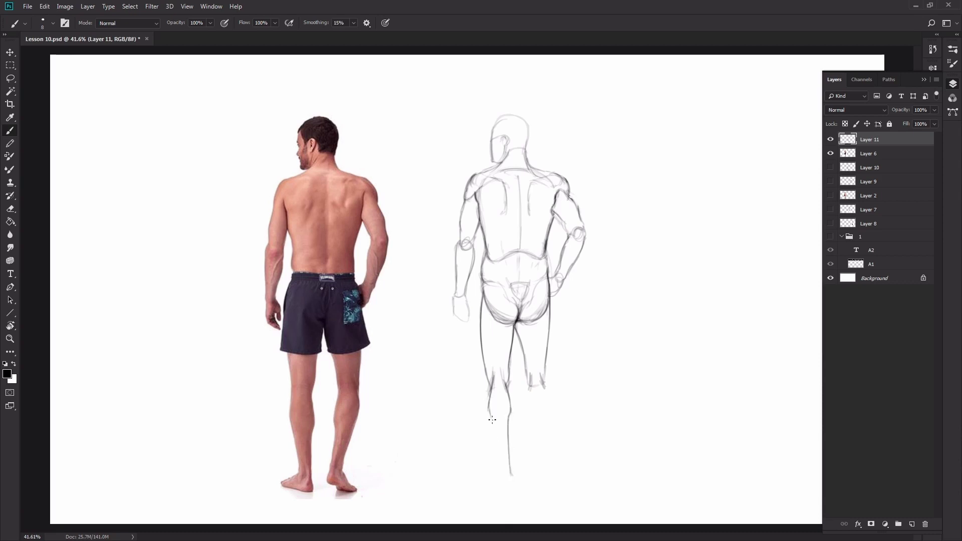
{"action": "mouse_move", "coordinate": [490, 410]}
{"action": "left_mouse_down"}
{"action": "mouse_move", "coordinate": [496, 471]}
{"action": "mouse_move", "coordinate": [496, 461]}
{"action": "mouse_move", "coordinate": [501, 479]}
{"action": "mouse_move", "coordinate": [496, 453]}
{"action": "mouse_move", "coordinate": [508, 470]}
{"action": "mouse_move", "coordinate": [495, 476]}
{"action": "mouse_move", "coordinate": [508, 475]}
{"action": "mouse_move", "coordinate": [503, 460]}
{"action": "mouse_move", "coordinate": [502, 481]}
{"action": "mouse_move", "coordinate": [511, 474]}
{"action": "mouse_move", "coordinate": [481, 471]}
{"action": "left_mouse_up"}
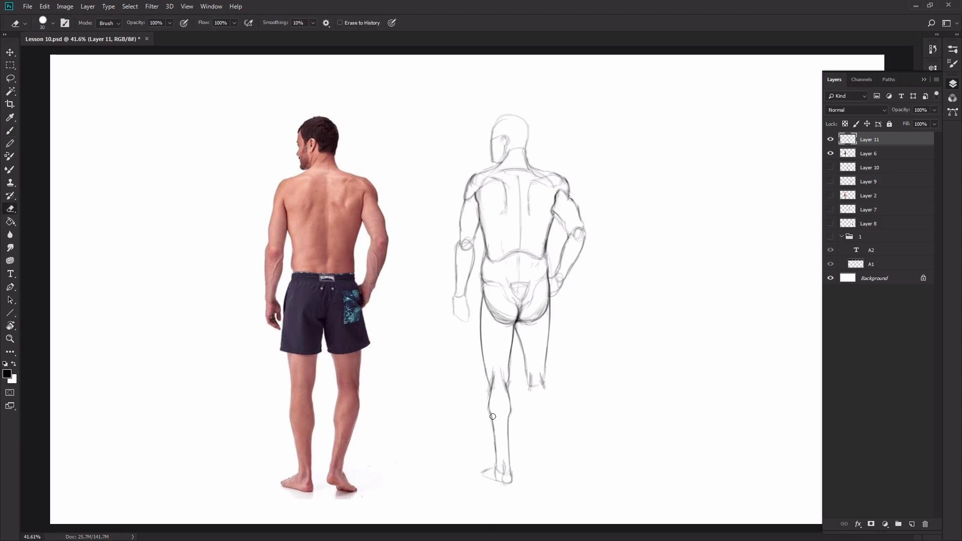
{"action": "left_click_drag", "start_coordinate": [495, 429], "coordinate": [499, 467]}
Step: Erase stray lines around the left knee and darken the contours of the left calf
{"action": "key", "text": "e"}
{"action": "key", "text": "b"}
{"action": "mouse_move", "coordinate": [508, 407]}
{"action": "left_mouse_down"}
{"action": "mouse_move", "coordinate": [508, 441]}
{"action": "mouse_move", "coordinate": [510, 420]}
{"action": "mouse_move", "coordinate": [507, 430]}
{"action": "left_mouse_up"}
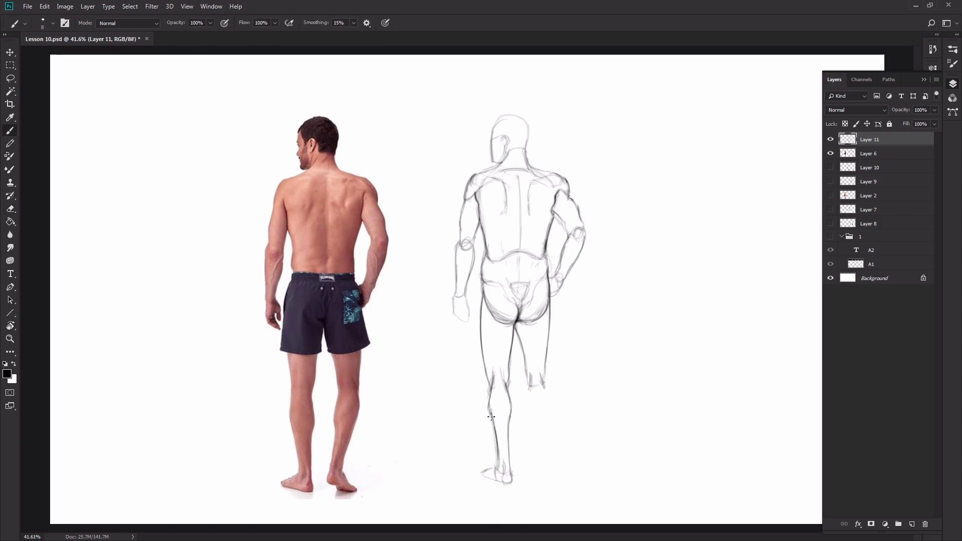
{"action": "key", "text": "e"}
{"action": "left_click_drag", "start_coordinate": [493, 378], "coordinate": [493, 412]}
{"action": "key", "text": "b"}
{"action": "key", "text": "e"}
{"action": "key", "text": "b"}
Step: Sketch the figure's right lower leg from the knee down, ending in a rough ankle and foot
{"action": "mouse_move", "coordinate": [510, 353]}
{"action": "left_mouse_down"}
{"action": "mouse_move", "coordinate": [509, 400]}
{"action": "mouse_move", "coordinate": [529, 394]}
{"action": "mouse_move", "coordinate": [526, 419]}
{"action": "left_mouse_up"}
{"action": "mouse_move", "coordinate": [545, 383]}
{"action": "left_mouse_down"}
{"action": "mouse_move", "coordinate": [544, 418]}
{"action": "mouse_move", "coordinate": [526, 420]}
{"action": "mouse_move", "coordinate": [524, 467]}
{"action": "left_mouse_up"}
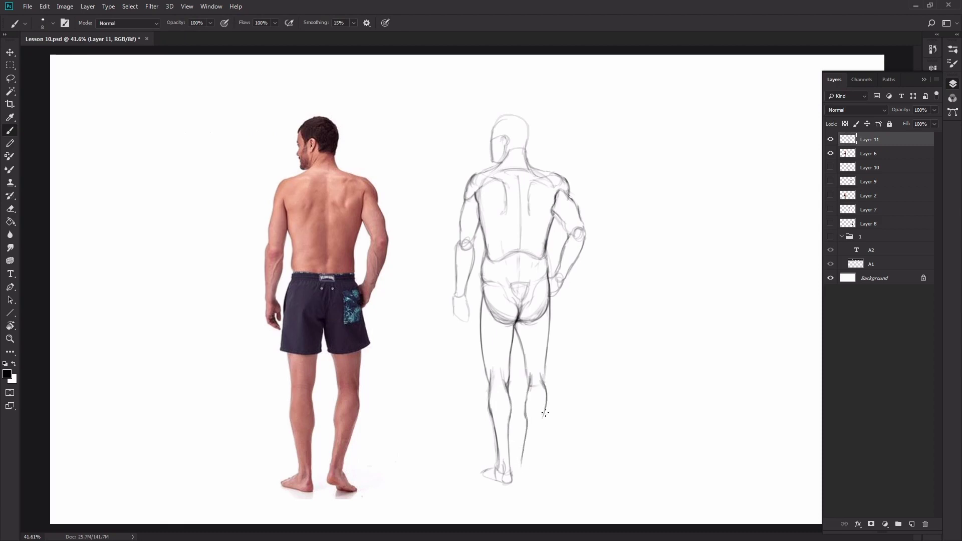
{"action": "mouse_move", "coordinate": [546, 393]}
{"action": "left_mouse_down"}
{"action": "mouse_move", "coordinate": [523, 465]}
{"action": "mouse_move", "coordinate": [532, 461]}
{"action": "mouse_move", "coordinate": [535, 452]}
{"action": "mouse_move", "coordinate": [530, 464]}
{"action": "mouse_move", "coordinate": [533, 456]}
{"action": "mouse_move", "coordinate": [520, 457]}
{"action": "mouse_move", "coordinate": [529, 465]}
{"action": "mouse_move", "coordinate": [521, 475]}
{"action": "mouse_move", "coordinate": [519, 466]}
{"action": "mouse_move", "coordinate": [540, 484]}
{"action": "mouse_move", "coordinate": [543, 474]}
{"action": "mouse_move", "coordinate": [542, 487]}
{"action": "mouse_move", "coordinate": [536, 469]}
{"action": "mouse_move", "coordinate": [543, 478]}
{"action": "mouse_move", "coordinate": [524, 470]}
{"action": "mouse_move", "coordinate": [528, 449]}
{"action": "mouse_move", "coordinate": [522, 475]}
{"action": "mouse_move", "coordinate": [527, 452]}
{"action": "mouse_move", "coordinate": [521, 475]}
{"action": "left_mouse_up"}
Step: Lasso the right lower leg and foot and widen them slightly outward with Free Transform
{"action": "key", "text": "l"}
{"action": "mouse_move", "coordinate": [535, 369]}
{"action": "left_mouse_down"}
{"action": "mouse_move", "coordinate": [524, 400]}
{"action": "mouse_move", "coordinate": [524, 491]}
{"action": "mouse_move", "coordinate": [597, 459]}
{"action": "left_mouse_up"}
{"action": "key", "text": "ctrl+t"}
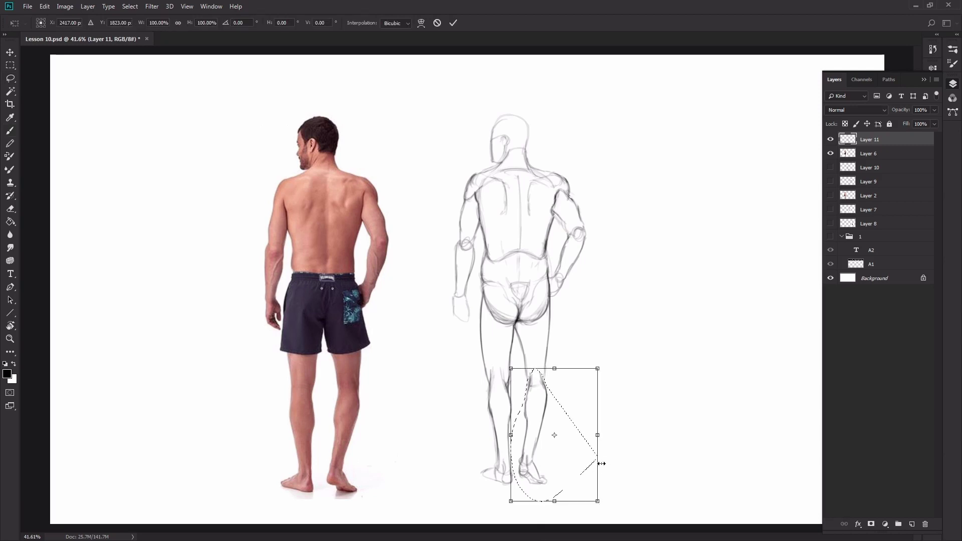
{"action": "left_click_drag", "start_coordinate": [598, 503], "coordinate": [609, 503]}
{"action": "left_click_drag", "start_coordinate": [560, 503], "coordinate": [566, 505]}
{"action": "key", "text": "Return"}
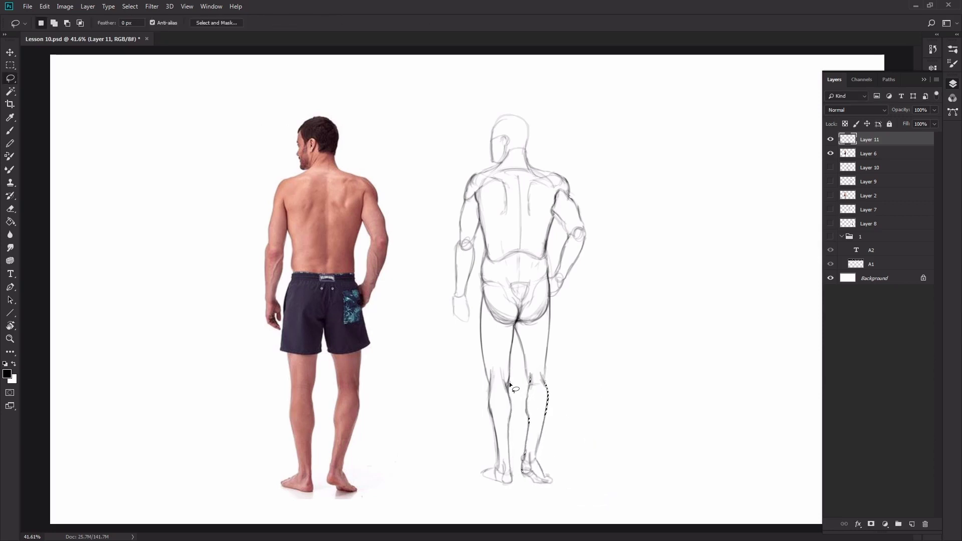
Step: Lasso the left lower leg and foot, widen to about 107% and stretch to about 102% height with slight skew, then deselect
{"action": "mouse_move", "coordinate": [506, 381]}
{"action": "left_mouse_down"}
{"action": "mouse_move", "coordinate": [489, 371]}
{"action": "mouse_move", "coordinate": [521, 482]}
{"action": "left_mouse_up"}
{"action": "key", "text": "ctrl+t"}
{"action": "left_click_drag", "start_coordinate": [463, 509], "coordinate": [458, 508]}
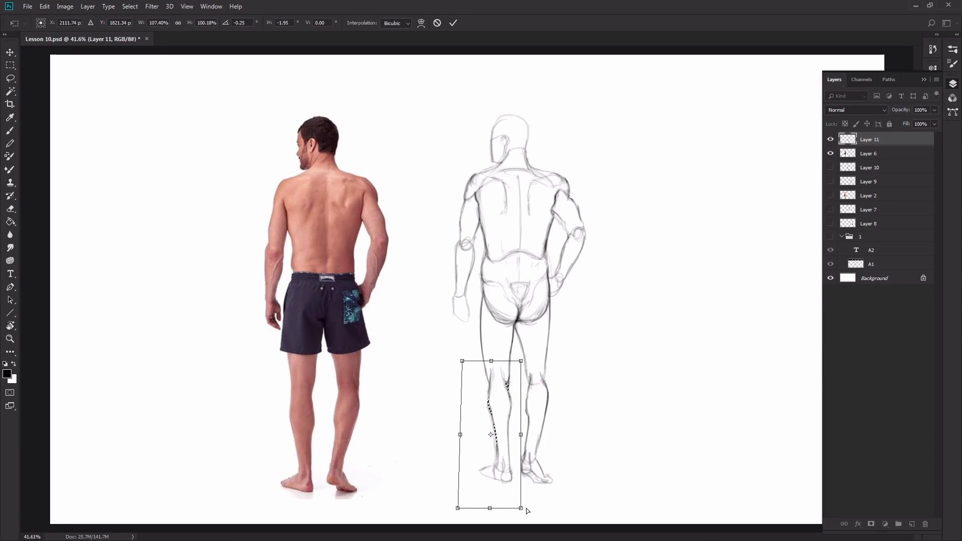
{"action": "key", "text": "Return"}
{"action": "key", "text": "ctrl+t"}
{"action": "left_click_drag", "start_coordinate": [498, 485], "coordinate": [496, 486]}
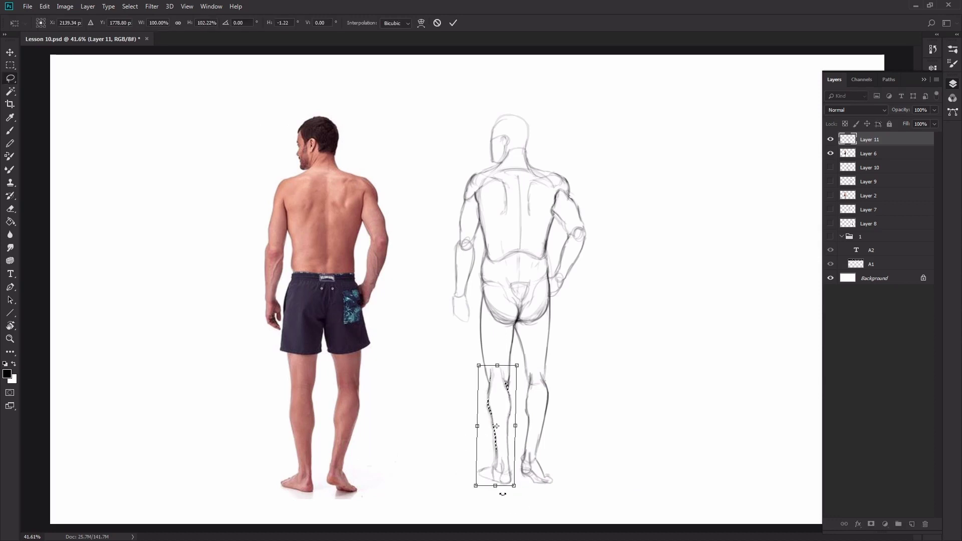
{"action": "key", "text": "Return"}
{"action": "key", "text": "ctrl+d"}
{"action": "key", "text": "b"}
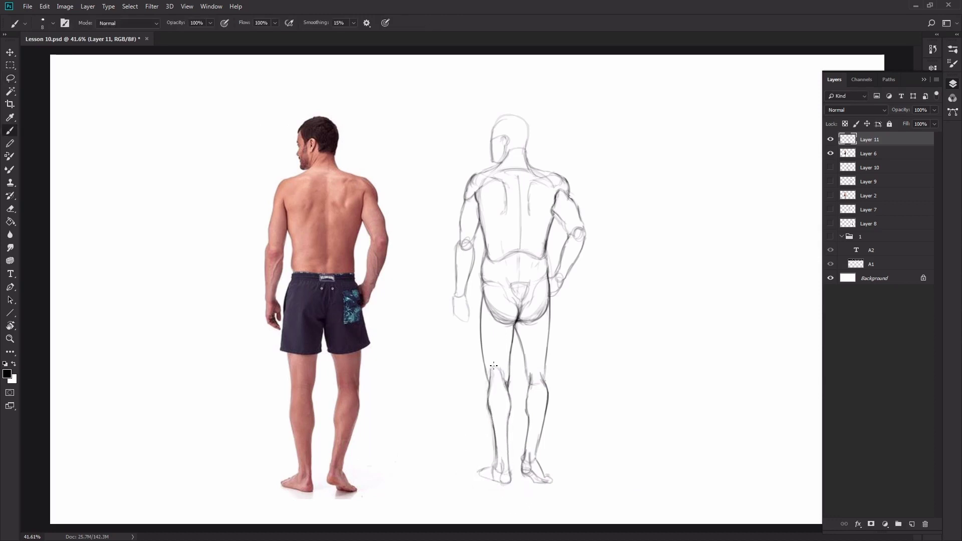
Step: Outline the calf muscles on both lower legs and strengthen the left ankle and heel contours
{"action": "mouse_move", "coordinate": [494, 367]}
{"action": "left_mouse_down"}
{"action": "mouse_move", "coordinate": [509, 398]}
{"action": "mouse_move", "coordinate": [543, 384]}
{"action": "mouse_move", "coordinate": [530, 420]}
{"action": "mouse_move", "coordinate": [494, 424]}
{"action": "mouse_move", "coordinate": [509, 457]}
{"action": "left_mouse_up"}
{"action": "key", "text": "e"}
{"action": "key", "text": "b"}
{"action": "left_click_drag", "start_coordinate": [509, 424], "coordinate": [510, 481]}
{"action": "key", "text": "e"}
{"action": "key", "text": "b"}
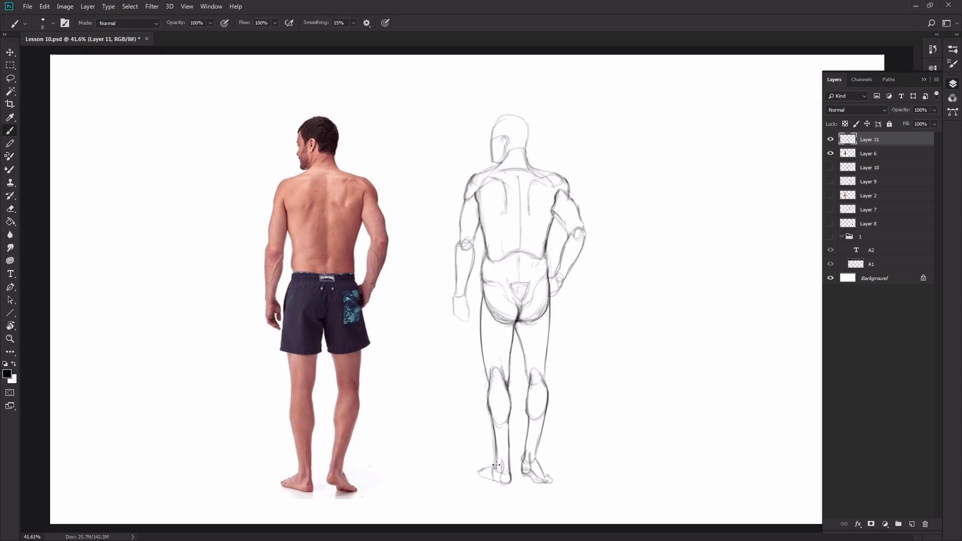
{"action": "mouse_move", "coordinate": [495, 442]}
{"action": "left_mouse_down"}
{"action": "mouse_move", "coordinate": [493, 472]}
{"action": "mouse_move", "coordinate": [503, 482]}
{"action": "left_mouse_up"}
{"action": "key", "text": "v"}
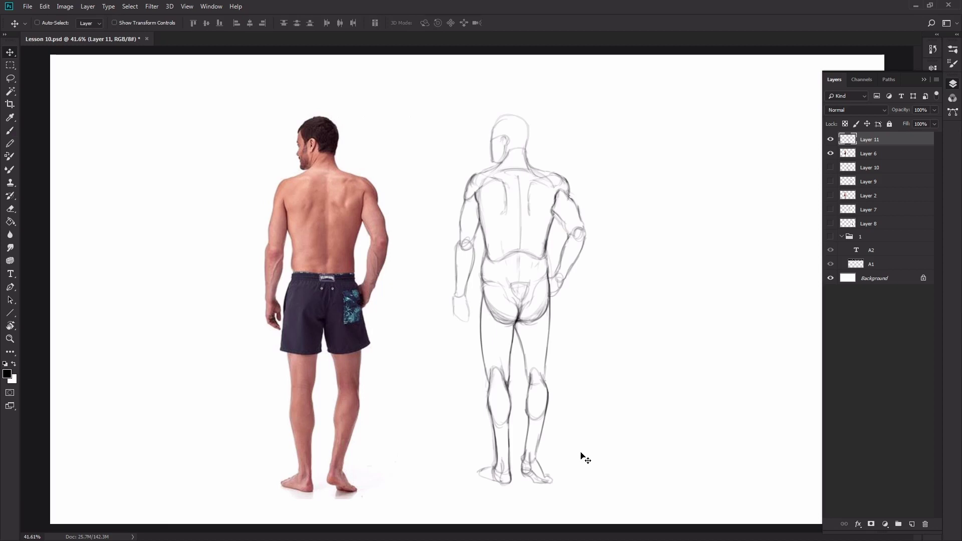
Step: Erase and redraw the contours on both sides of the waist where the torso meets the hips
{"action": "key", "text": "b"}
{"action": "key", "text": "e"}
{"action": "left_click_drag", "start_coordinate": [484, 258], "coordinate": [483, 286]}
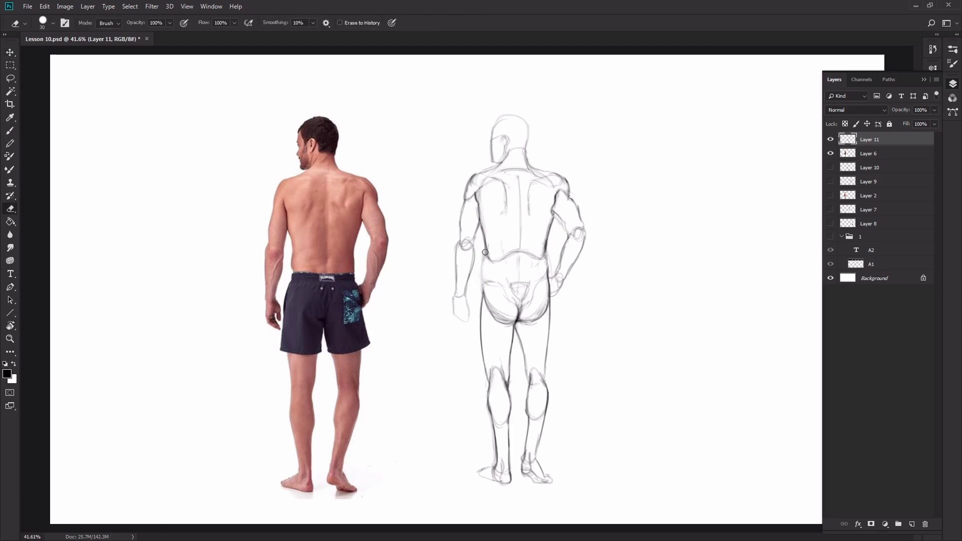
{"action": "key", "text": "b"}
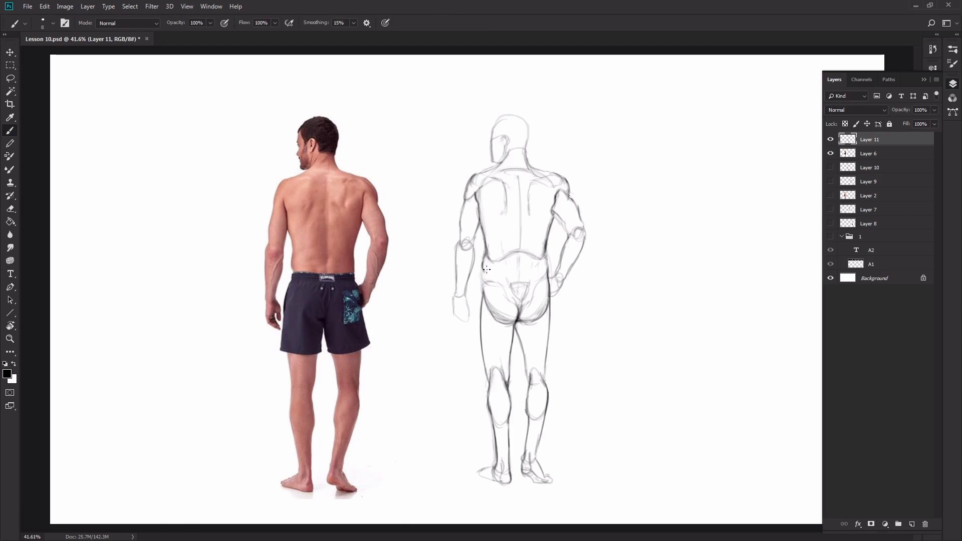
{"action": "key", "text": "e"}
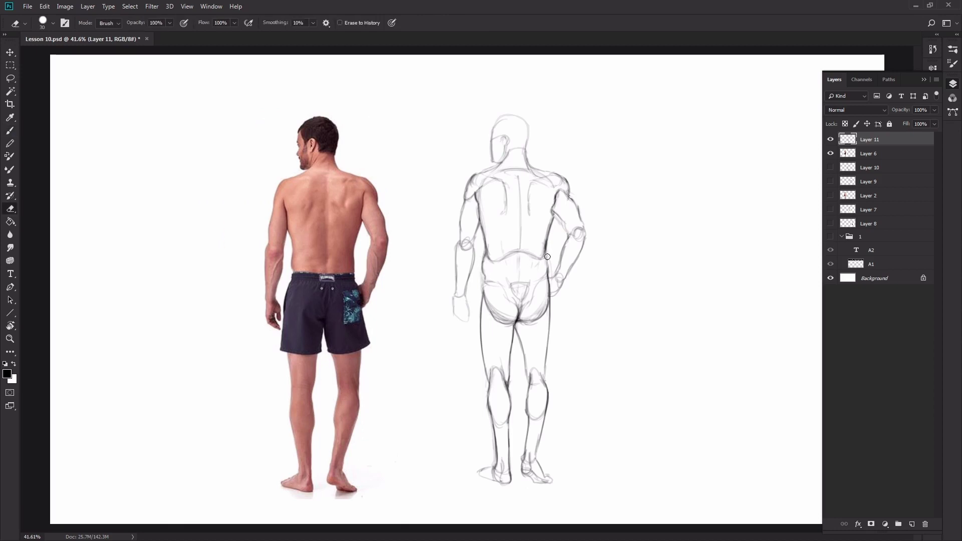
{"action": "key", "text": "b"}
{"action": "left_click_drag", "start_coordinate": [547, 253], "coordinate": [550, 277]}
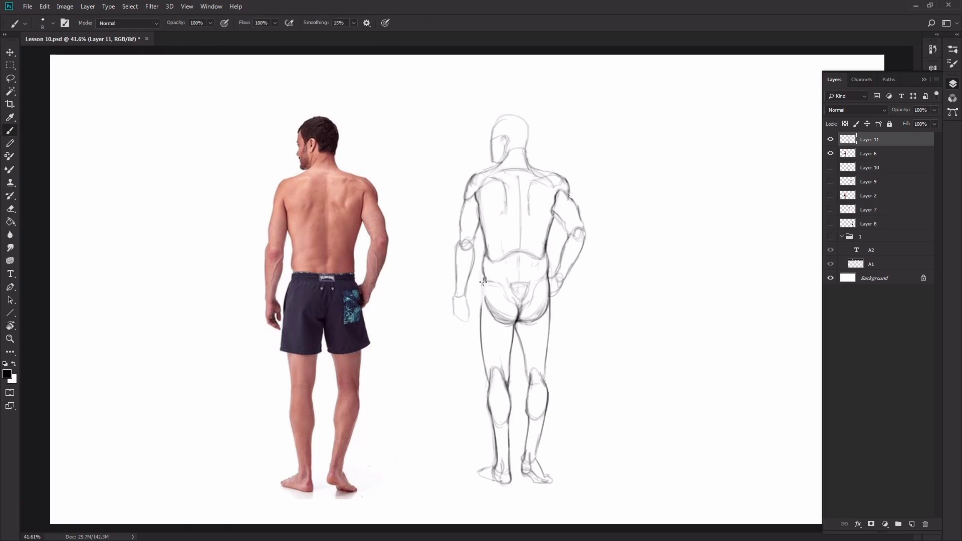
Step: Strengthen the right hip contour and erase the excess shading lines around the buttocks
{"action": "mouse_move", "coordinate": [551, 290]}
{"action": "left_mouse_down"}
{"action": "mouse_move", "coordinate": [550, 314]}
{"action": "mouse_move", "coordinate": [522, 321]}
{"action": "left_mouse_up"}
{"action": "key", "text": "e"}
{"action": "mouse_move", "coordinate": [491, 301]}
{"action": "left_mouse_down"}
{"action": "mouse_move", "coordinate": [503, 300]}
{"action": "mouse_move", "coordinate": [522, 326]}
{"action": "left_mouse_up"}
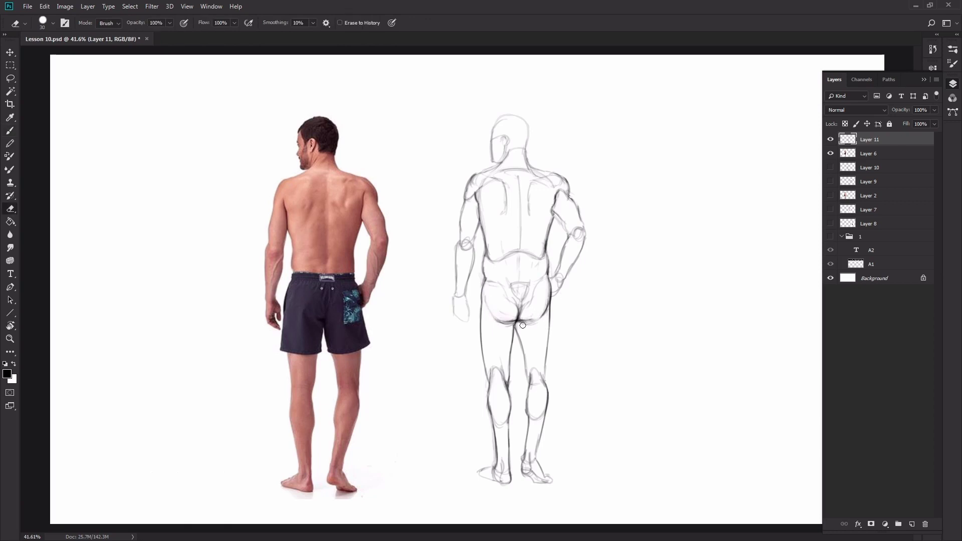
{"action": "key", "text": "b"}
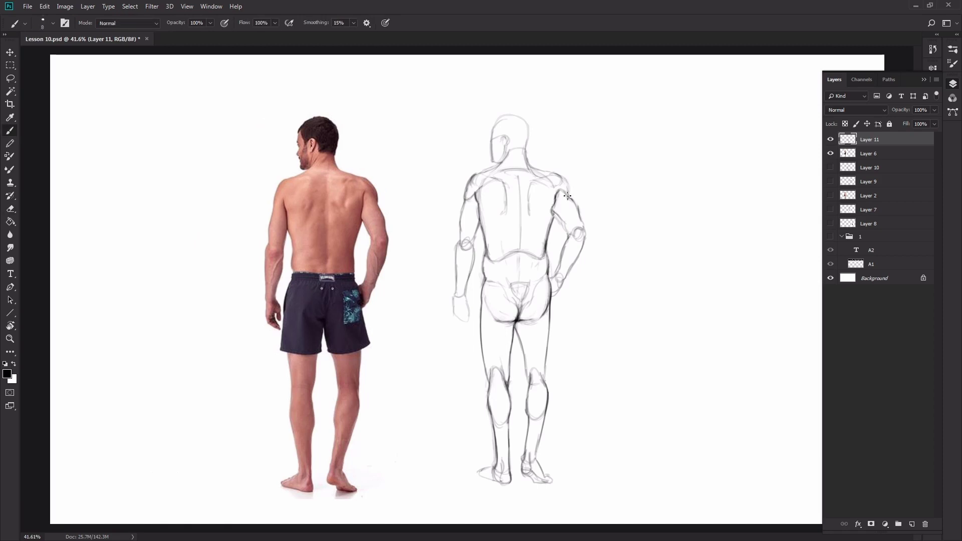
Step: Refine the right shoulder, neck and upper-back lines, erasing surplus strokes around the shoulder blade
{"action": "mouse_move", "coordinate": [569, 196]}
{"action": "left_mouse_down"}
{"action": "mouse_move", "coordinate": [555, 173]}
{"action": "mouse_move", "coordinate": [526, 154]}
{"action": "mouse_move", "coordinate": [519, 162]}
{"action": "left_mouse_up"}
{"action": "key", "text": "e"}
{"action": "key", "text": "b"}
{"action": "key", "text": "e"}
{"action": "key", "text": "b"}
{"action": "key", "text": "e"}
{"action": "left_click_drag", "start_coordinate": [530, 215], "coordinate": [533, 182]}
{"action": "key", "text": "b"}
Step: Shift the construction sketch slightly lower and set its layer opacity to 50%
{"action": "key", "text": "v"}
{"action": "left_click_drag", "start_coordinate": [599, 406], "coordinate": [598, 412]}
{"action": "key", "text": "5"}
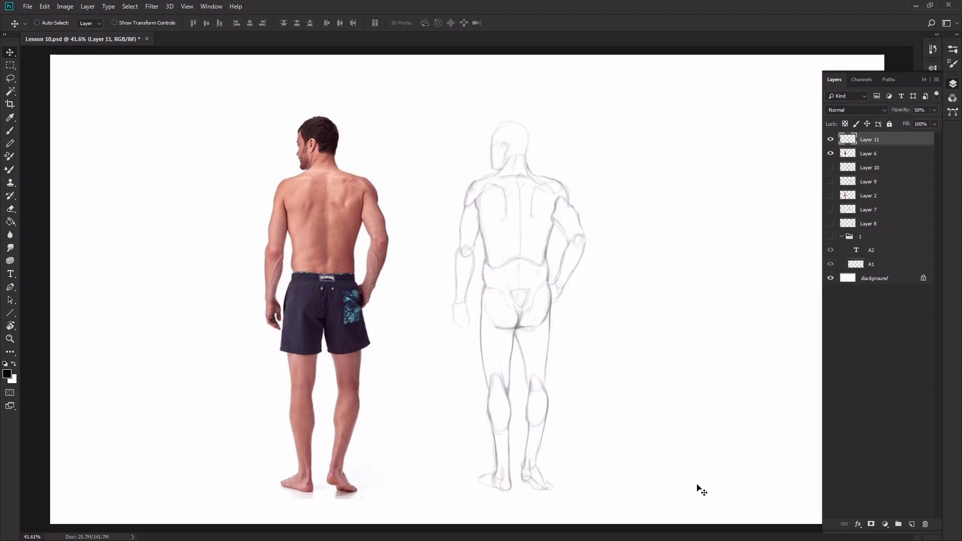
Step: Add a new layer and ink the left side of the torso from armpit to waist with a smaller brush
{"action": "left_click", "coordinate": [911, 524]}
{"action": "key", "text": "b"}
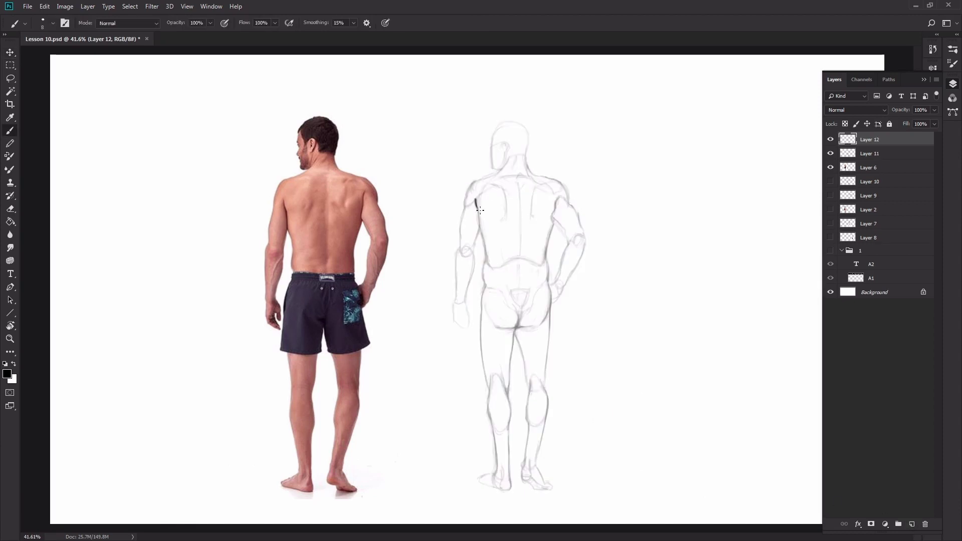
{"action": "key", "text": "bracketleft"}
{"action": "mouse_move", "coordinate": [477, 211]}
{"action": "left_mouse_down"}
{"action": "mouse_move", "coordinate": [483, 219]}
{"action": "mouse_move", "coordinate": [486, 280]}
{"action": "left_mouse_up"}
{"action": "key", "text": "e"}
{"action": "key", "text": "b"}
{"action": "key", "text": "ctrl+z"}
Step: Ink the waistband of the swim shorts across the hips, including its small central label
{"action": "left_click_drag", "start_coordinate": [487, 284], "coordinate": [536, 282]}
{"action": "key", "text": "ctrl+z"}
{"action": "key", "text": "ctrl+z"}
{"action": "mouse_move", "coordinate": [511, 284]}
{"action": "left_mouse_down"}
{"action": "mouse_move", "coordinate": [487, 290]}
{"action": "mouse_move", "coordinate": [542, 289]}
{"action": "mouse_move", "coordinate": [482, 300]}
{"action": "mouse_move", "coordinate": [485, 288]}
{"action": "mouse_move", "coordinate": [509, 289]}
{"action": "left_mouse_up"}
Step: Ink the left leg of the shorts down to its hem and add fabric folds below the waistband
{"action": "mouse_move", "coordinate": [480, 302]}
{"action": "left_mouse_down"}
{"action": "mouse_move", "coordinate": [477, 331]}
{"action": "mouse_move", "coordinate": [483, 291]}
{"action": "mouse_move", "coordinate": [473, 367]}
{"action": "mouse_move", "coordinate": [478, 348]}
{"action": "mouse_move", "coordinate": [473, 367]}
{"action": "mouse_move", "coordinate": [475, 354]}
{"action": "mouse_move", "coordinate": [512, 355]}
{"action": "left_mouse_up"}
{"action": "key", "text": "e"}
{"action": "key", "text": "b"}
{"action": "key", "text": "e"}
{"action": "key", "text": "b"}
{"action": "key", "text": "ctrl+z"}
{"action": "mouse_move", "coordinate": [520, 314]}
{"action": "left_mouse_down"}
{"action": "mouse_move", "coordinate": [514, 365]}
{"action": "mouse_move", "coordinate": [518, 292]}
{"action": "mouse_move", "coordinate": [509, 305]}
{"action": "left_mouse_up"}
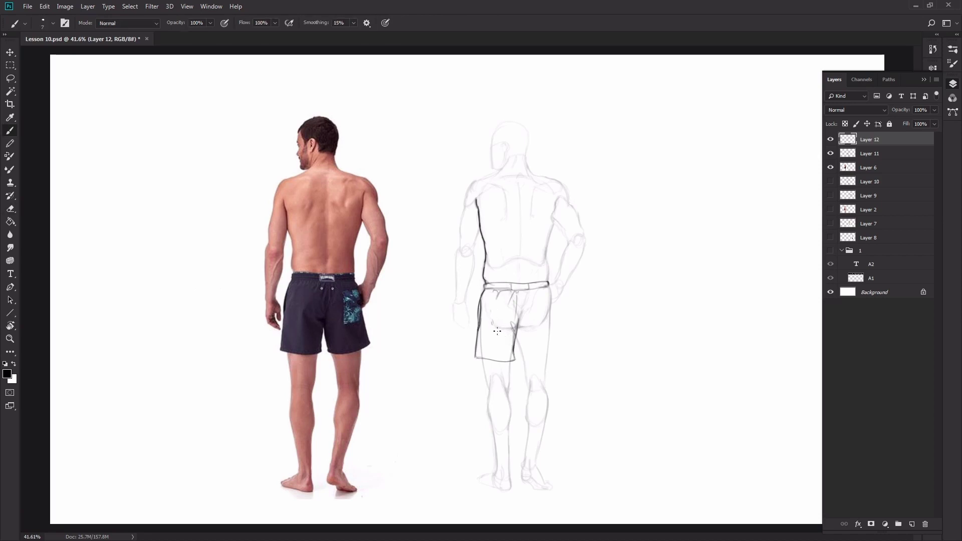
Step: Ink the right leg of the shorts, with the crotch fold, hem and outer side
{"action": "mouse_move", "coordinate": [516, 335]}
{"action": "left_mouse_down"}
{"action": "mouse_move", "coordinate": [525, 362]}
{"action": "mouse_move", "coordinate": [559, 353]}
{"action": "left_mouse_up"}
{"action": "key", "text": "e"}
{"action": "key", "text": "b"}
{"action": "left_click_drag", "start_coordinate": [552, 297], "coordinate": [562, 351]}
Step: Ink the figure's right forearm from the elbow to the hand resting at the hip
{"action": "left_click_drag", "start_coordinate": [560, 275], "coordinate": [550, 284]}
{"action": "left_click_drag", "start_coordinate": [583, 232], "coordinate": [583, 251]}
{"action": "left_click_drag", "start_coordinate": [565, 284], "coordinate": [580, 259]}
{"action": "key", "text": "ctrl+z"}
{"action": "left_click_drag", "start_coordinate": [566, 248], "coordinate": [559, 272]}
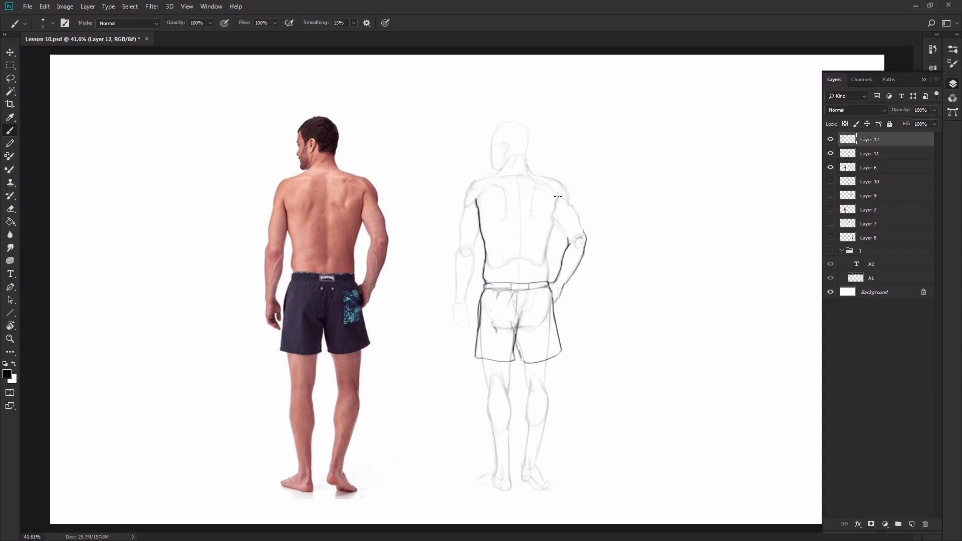
Step: Ink the figure's right upper arm from the armpit and deltoid down to the elbow
{"action": "left_click_drag", "start_coordinate": [557, 198], "coordinate": [555, 209]}
{"action": "key", "text": "e"}
{"action": "key", "text": "b"}
{"action": "left_click_drag", "start_coordinate": [555, 221], "coordinate": [570, 236]}
{"action": "left_click_drag", "start_coordinate": [569, 205], "coordinate": [587, 236]}
{"action": "key", "text": "e"}
{"action": "key", "text": "b"}
{"action": "left_click_drag", "start_coordinate": [568, 203], "coordinate": [583, 229]}
Step: Ink the shoulder line across the neck and continue around the left deltoid into the upper arm
{"action": "mouse_move", "coordinate": [555, 180]}
{"action": "left_mouse_down"}
{"action": "mouse_move", "coordinate": [534, 175]}
{"action": "mouse_move", "coordinate": [513, 123]}
{"action": "mouse_move", "coordinate": [554, 150]}
{"action": "mouse_move", "coordinate": [507, 157]}
{"action": "mouse_move", "coordinate": [474, 182]}
{"action": "mouse_move", "coordinate": [467, 210]}
{"action": "left_mouse_up"}
{"action": "left_click_drag", "start_coordinate": [466, 202], "coordinate": [463, 228]}
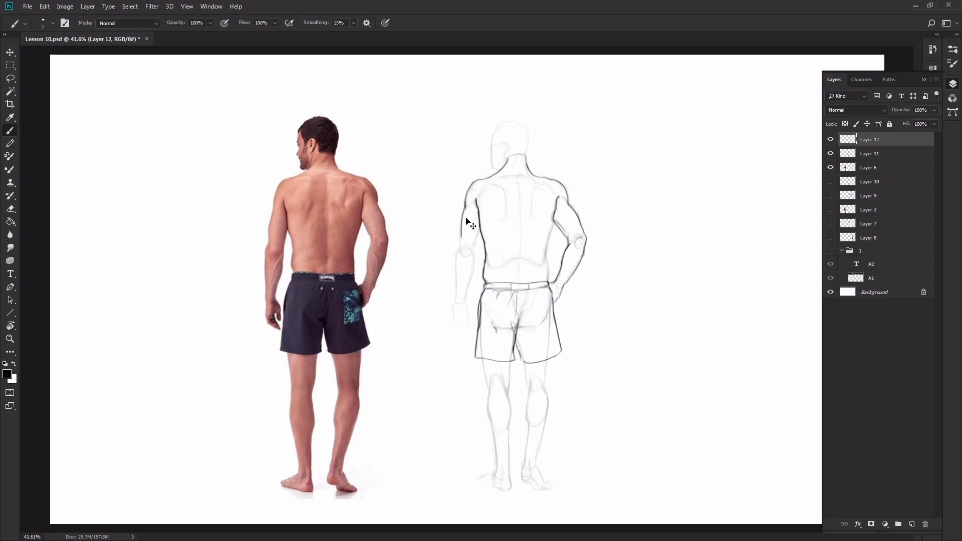
{"action": "key", "text": "e"}
{"action": "key", "text": "b"}
Step: Ink the figure's left arm from the elbow down to the outline of the hand
{"action": "mouse_move", "coordinate": [461, 234]}
{"action": "left_mouse_down"}
{"action": "mouse_move", "coordinate": [456, 325]}
{"action": "mouse_move", "coordinate": [471, 331]}
{"action": "left_mouse_up"}
{"action": "key", "text": "e"}
{"action": "key", "text": "b"}
{"action": "key", "text": "ctrl+z"}
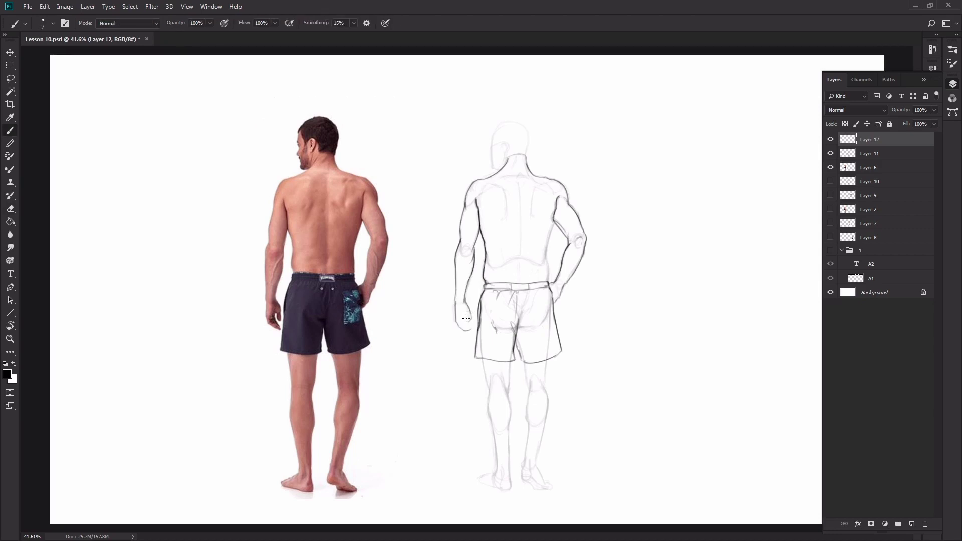
Step: Draw the thumb and fingers of the left hand and add the crease lines at the left elbow
{"action": "left_click_drag", "start_coordinate": [465, 314], "coordinate": [470, 325]}
{"action": "key", "text": "e"}
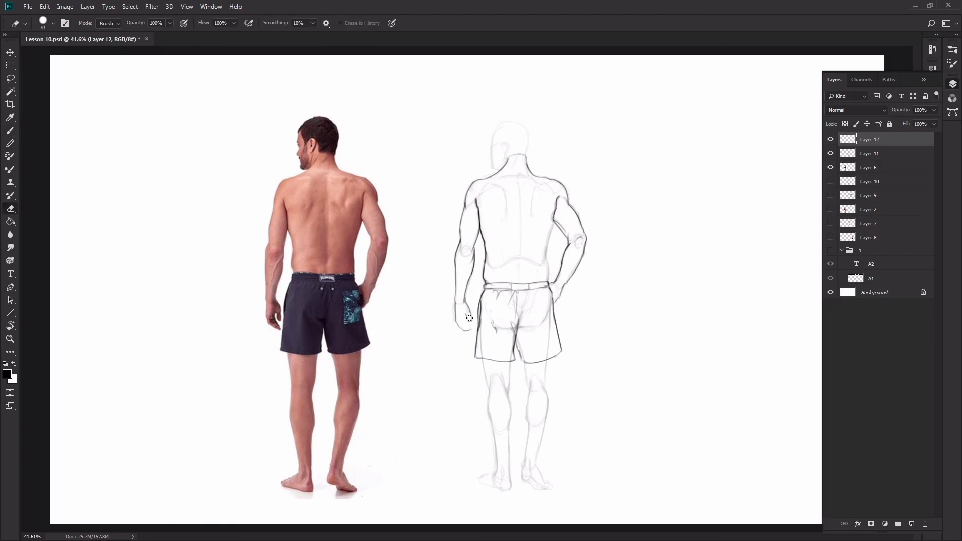
{"action": "key", "text": "b"}
{"action": "key", "text": "e"}
{"action": "key", "text": "b"}
{"action": "left_click_drag", "start_coordinate": [470, 312], "coordinate": [469, 324]}
{"action": "key", "text": "ctrl+z"}
{"action": "key", "text": "e"}
{"action": "key", "text": "b"}
{"action": "key", "text": "e"}
{"action": "key", "text": "b"}
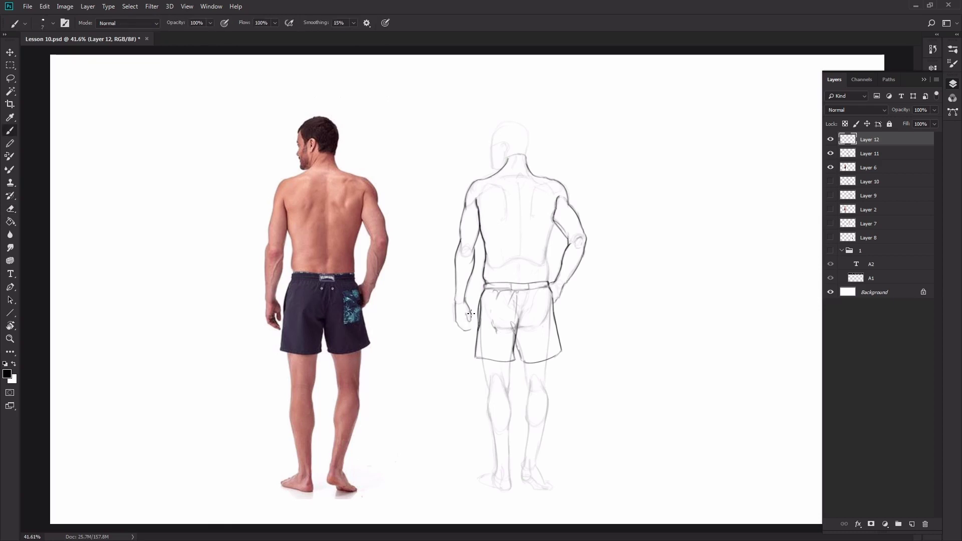
{"action": "left_click_drag", "start_coordinate": [465, 314], "coordinate": [469, 324]}
{"action": "left_click_drag", "start_coordinate": [462, 245], "coordinate": [462, 256]}
Step: Ink the head with its face profile, ear, hairline and rounded back of the skull
{"action": "mouse_move", "coordinate": [491, 136]}
{"action": "left_mouse_down"}
{"action": "mouse_move", "coordinate": [493, 169]}
{"action": "mouse_move", "coordinate": [490, 132]}
{"action": "mouse_move", "coordinate": [507, 144]}
{"action": "mouse_move", "coordinate": [503, 158]}
{"action": "mouse_move", "coordinate": [516, 147]}
{"action": "mouse_move", "coordinate": [513, 156]}
{"action": "mouse_move", "coordinate": [491, 131]}
{"action": "mouse_move", "coordinate": [509, 121]}
{"action": "left_mouse_up"}
{"action": "key", "text": "ctrl+z"}
{"action": "key", "text": "e"}
{"action": "key", "text": "b"}
{"action": "mouse_move", "coordinate": [527, 157]}
{"action": "left_mouse_down"}
{"action": "mouse_move", "coordinate": [530, 136]}
{"action": "mouse_move", "coordinate": [503, 120]}
{"action": "left_mouse_up"}
{"action": "key", "text": "ctrl+z"}
Step: Draw the shoulder blade accents and spine line, and ink the right side of the torso down to the waist
{"action": "mouse_move", "coordinate": [495, 177]}
{"action": "left_mouse_down"}
{"action": "mouse_move", "coordinate": [505, 210]}
{"action": "mouse_move", "coordinate": [536, 195]}
{"action": "mouse_move", "coordinate": [533, 184]}
{"action": "mouse_move", "coordinate": [530, 214]}
{"action": "left_mouse_up"}
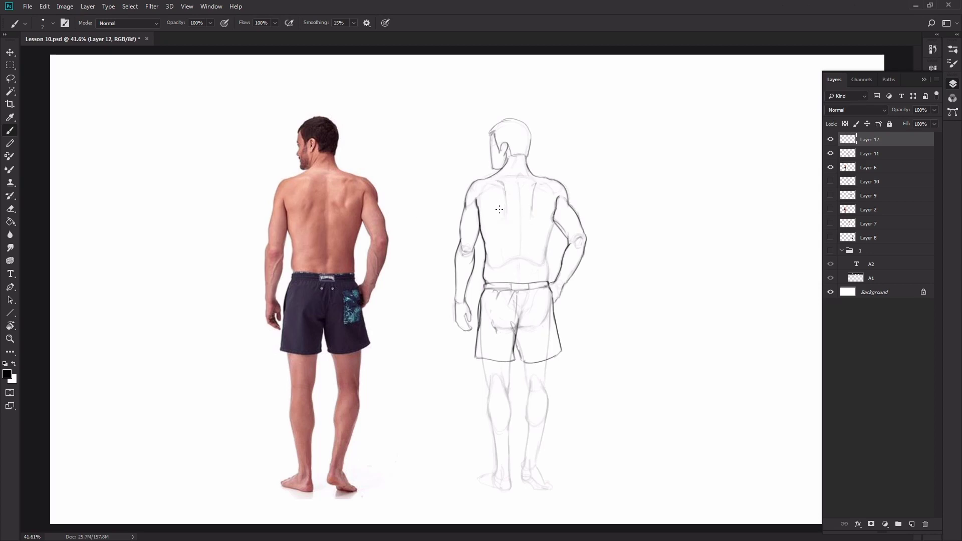
{"action": "left_click_drag", "start_coordinate": [518, 181], "coordinate": [520, 268]}
{"action": "left_click_drag", "start_coordinate": [548, 250], "coordinate": [547, 275]}
{"action": "left_click_drag", "start_coordinate": [553, 224], "coordinate": [546, 253]}
{"action": "key", "text": "ctrl+z"}
Step: Ink the outer contour of the left leg from the shorts hem down to the calf
{"action": "left_click_drag", "start_coordinate": [483, 361], "coordinate": [489, 411]}
{"action": "key", "text": "ctrl+z"}
{"action": "left_click_drag", "start_coordinate": [482, 359], "coordinate": [500, 454]}
{"action": "key", "text": "ctrl+z"}
{"action": "key", "text": "e"}
{"action": "key", "text": "b"}
{"action": "key", "text": "e"}
{"action": "key", "text": "b"}
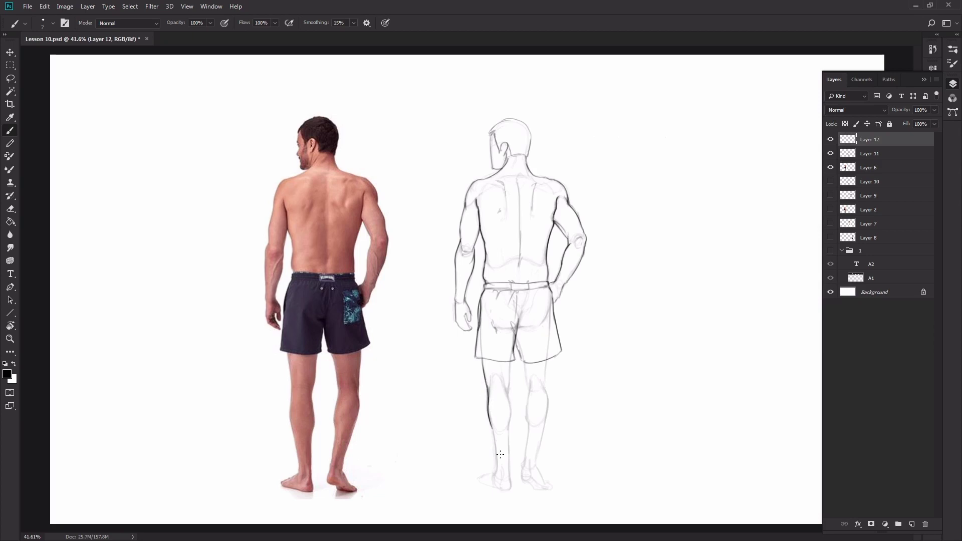
Step: Ink the inner contour of the left leg from the shorts hem past the knee to the calf
{"action": "left_click_drag", "start_coordinate": [512, 369], "coordinate": [511, 425]}
{"action": "key", "text": "ctrl+z"}
{"action": "key", "text": "ctrl+z"}
{"action": "left_click_drag", "start_coordinate": [508, 389], "coordinate": [511, 430]}
{"action": "key", "text": "ctrl+z"}
{"action": "key", "text": "e"}
{"action": "key", "text": "b"}
Step: Ink the left lower leg from the calf to the ankle and outline the left foot
{"action": "left_click_drag", "start_coordinate": [487, 400], "coordinate": [509, 469]}
{"action": "key", "text": "ctrl+z"}
{"action": "left_click_drag", "start_coordinate": [511, 426], "coordinate": [510, 468]}
{"action": "mouse_move", "coordinate": [490, 415]}
{"action": "left_mouse_down"}
{"action": "mouse_move", "coordinate": [509, 487]}
{"action": "mouse_move", "coordinate": [485, 485]}
{"action": "mouse_move", "coordinate": [489, 474]}
{"action": "left_mouse_up"}
{"action": "left_click_drag", "start_coordinate": [489, 474], "coordinate": [482, 482]}
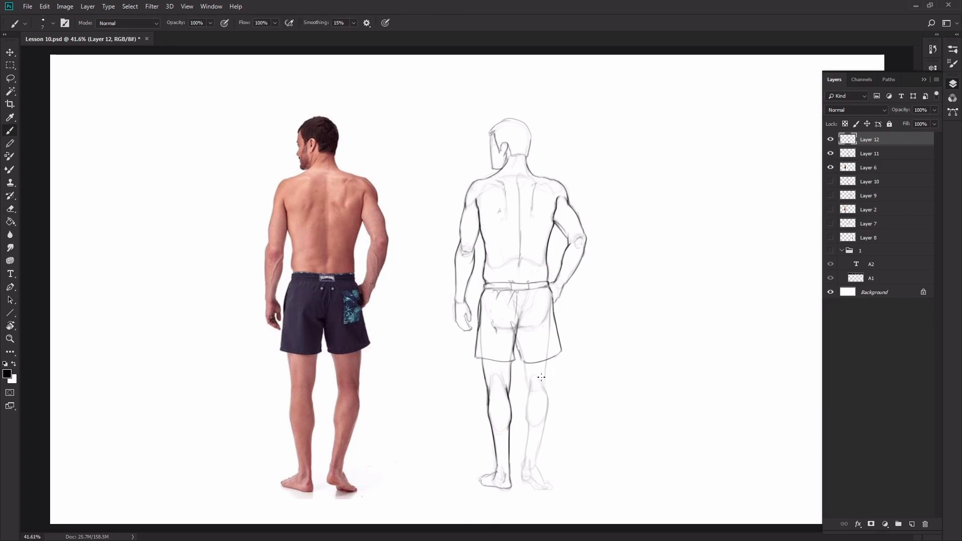
Step: Ink the inner and outer contours of the right leg from the shorts hem past the knee to the calf
{"action": "left_click_drag", "start_coordinate": [522, 362], "coordinate": [527, 400]}
{"action": "left_click_drag", "start_coordinate": [514, 336], "coordinate": [548, 400]}
{"action": "key", "text": "ctrl+z"}
{"action": "left_click_drag", "start_coordinate": [552, 359], "coordinate": [548, 420]}
{"action": "left_click_drag", "start_coordinate": [545, 386], "coordinate": [545, 421]}
{"action": "key", "text": "ctrl+z"}
{"action": "mouse_move", "coordinate": [530, 387]}
{"action": "left_mouse_down"}
{"action": "mouse_move", "coordinate": [527, 431]}
{"action": "mouse_move", "coordinate": [528, 392]}
{"action": "left_mouse_up"}
{"action": "key", "text": "ctrl+z"}
{"action": "key", "text": "ctrl+z"}
{"action": "key", "text": "ctrl+z"}
{"action": "key", "text": "ctrl+z"}
{"action": "key", "text": "ctrl+z"}
{"action": "key", "text": "ctrl+z"}
Step: Ink the right lower leg from the calf to the ankle and heel, cleaning the lines with the Eraser
{"action": "left_click_drag", "start_coordinate": [545, 422], "coordinate": [534, 456]}
{"action": "key", "text": "ctrl+z"}
{"action": "left_click_drag", "start_coordinate": [547, 416], "coordinate": [536, 462]}
{"action": "mouse_move", "coordinate": [522, 476]}
{"action": "left_mouse_down"}
{"action": "mouse_move", "coordinate": [545, 485]}
{"action": "mouse_move", "coordinate": [535, 467]}
{"action": "left_mouse_up"}
{"action": "key", "text": "e"}
{"action": "key", "text": "b"}
{"action": "key", "text": "e"}
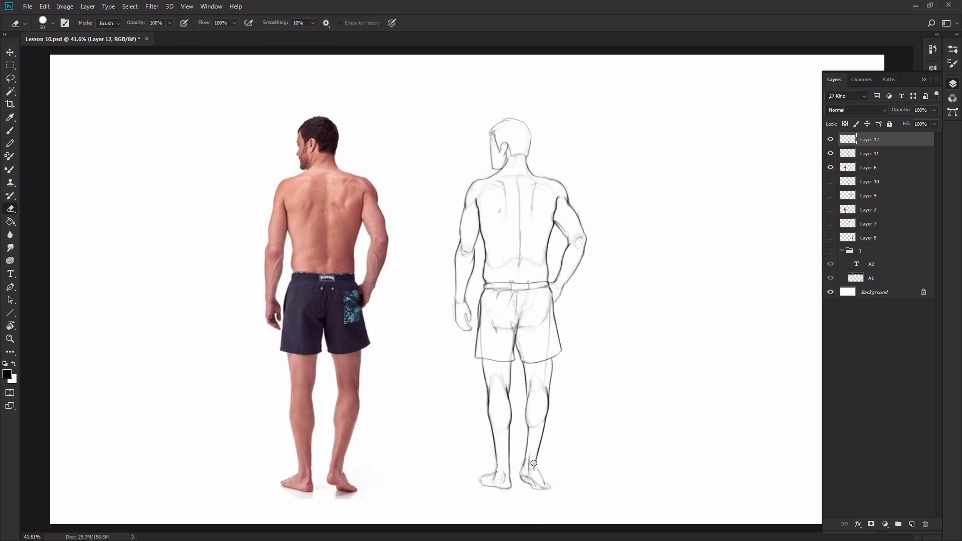
{"action": "key", "text": "b"}
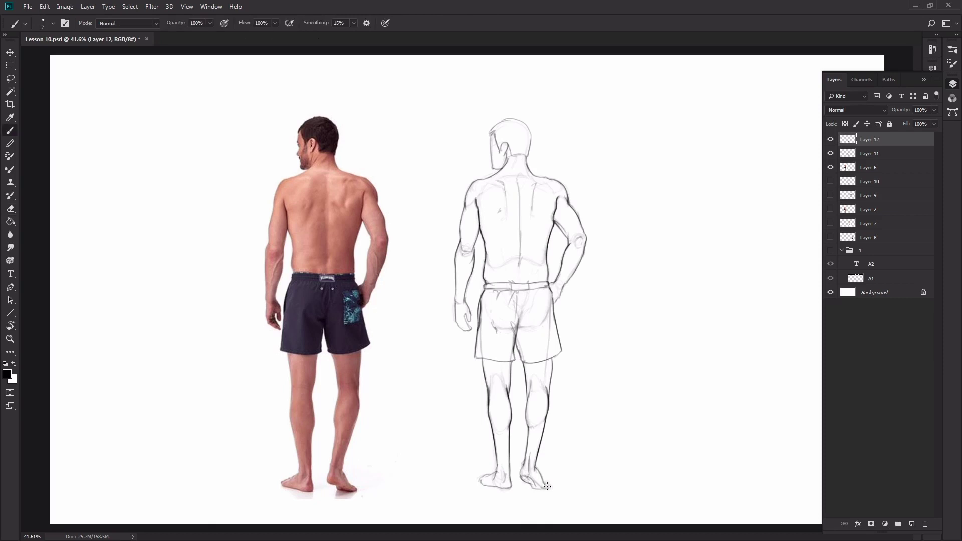
Step: Outline the sole and toes of the right foot, erasing stray marks
{"action": "key", "text": "e"}
{"action": "key", "text": "b"}
{"action": "key", "text": "e"}
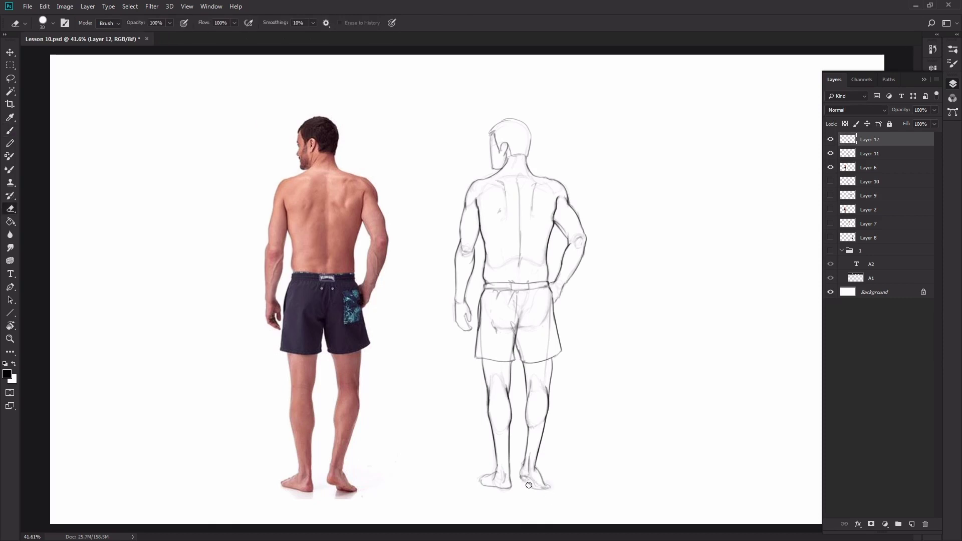
{"action": "key", "text": "b"}
{"action": "left_click_drag", "start_coordinate": [531, 485], "coordinate": [551, 488]}
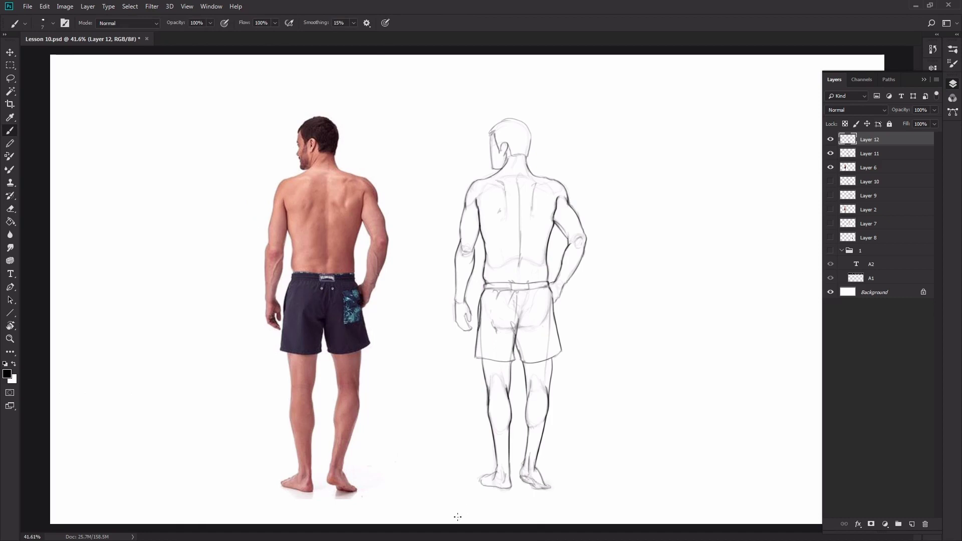
{"action": "key", "text": "e"}
{"action": "key", "text": "b"}
{"action": "key", "text": "e"}
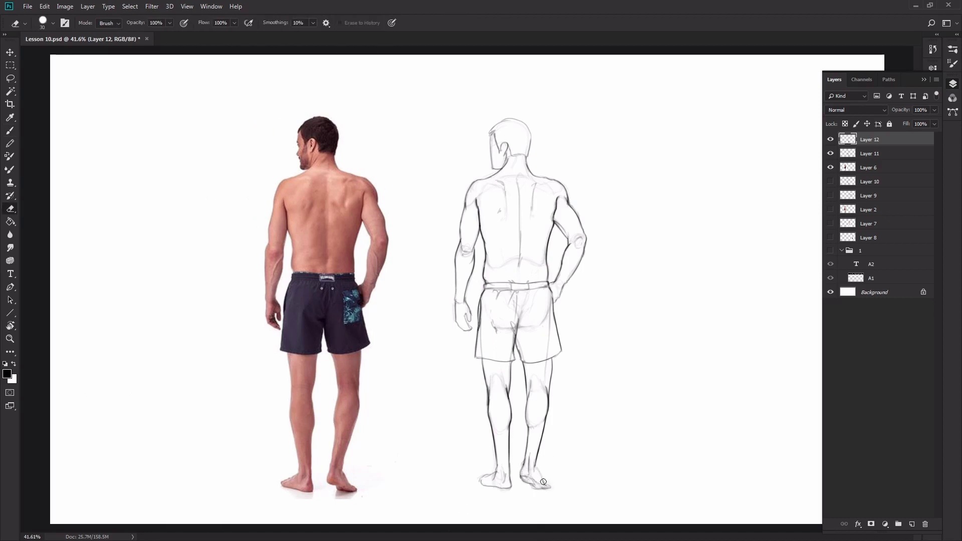
{"action": "key", "text": "b"}
{"action": "key", "text": "e"}
{"action": "key", "text": "b"}
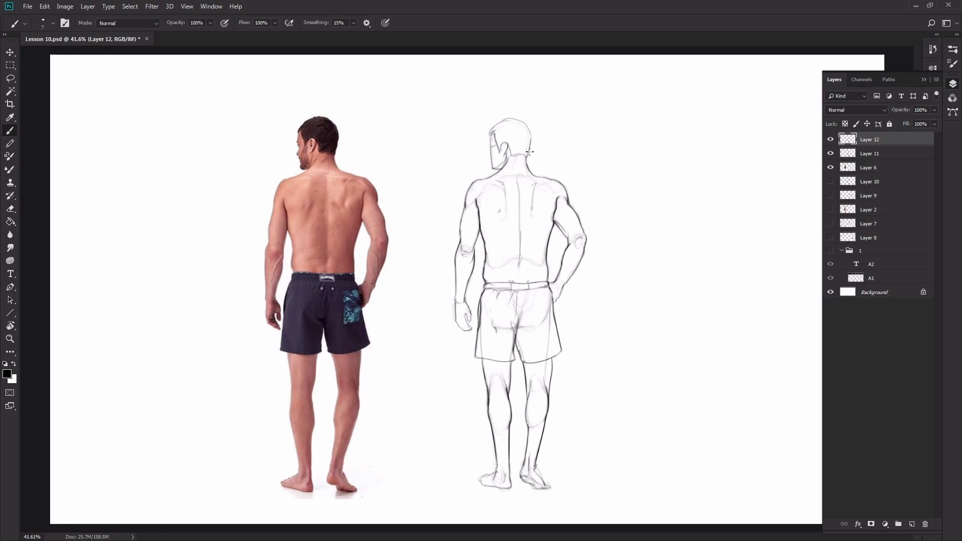
Step: Hide Layer 11 and thicken the inked contours of the torso sides and the left arm
{"action": "left_click", "coordinate": [830, 154]}
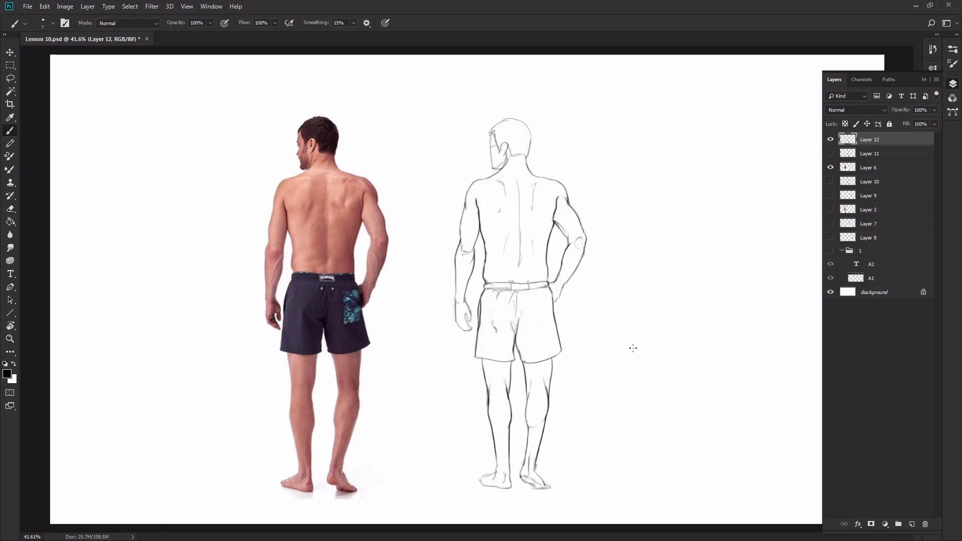
{"action": "mouse_move", "coordinate": [557, 199]}
{"action": "left_mouse_down"}
{"action": "mouse_move", "coordinate": [546, 248]}
{"action": "mouse_move", "coordinate": [575, 242]}
{"action": "mouse_move", "coordinate": [554, 286]}
{"action": "mouse_move", "coordinate": [546, 262]}
{"action": "left_mouse_up"}
{"action": "left_click_drag", "start_coordinate": [477, 200], "coordinate": [483, 285]}
{"action": "left_click_drag", "start_coordinate": [480, 226], "coordinate": [465, 294]}
{"action": "key", "text": "ctrl+z"}
{"action": "mouse_move", "coordinate": [475, 256]}
{"action": "left_mouse_down"}
{"action": "mouse_move", "coordinate": [463, 301]}
{"action": "mouse_move", "coordinate": [455, 286]}
{"action": "left_mouse_up"}
{"action": "left_click_drag", "start_coordinate": [461, 237], "coordinate": [459, 245]}
{"action": "left_click_drag", "start_coordinate": [466, 204], "coordinate": [491, 138]}
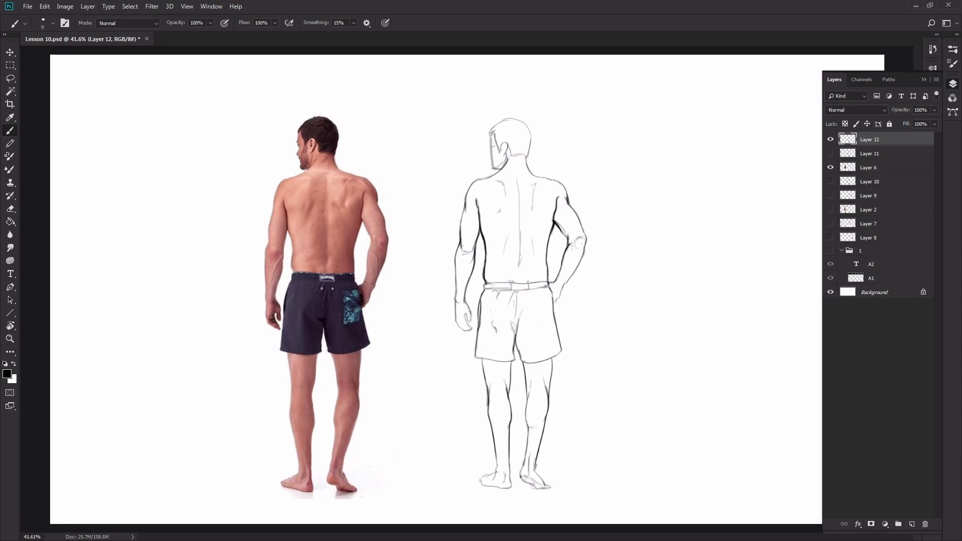
Step: Thicken the right forearm and leg contours, and sketch folds and a back pocket on the shorts
{"action": "mouse_move", "coordinate": [585, 249]}
{"action": "left_mouse_down"}
{"action": "mouse_move", "coordinate": [555, 315]}
{"action": "mouse_move", "coordinate": [551, 302]}
{"action": "mouse_move", "coordinate": [547, 337]}
{"action": "mouse_move", "coordinate": [494, 331]}
{"action": "mouse_move", "coordinate": [556, 353]}
{"action": "mouse_move", "coordinate": [482, 360]}
{"action": "mouse_move", "coordinate": [510, 406]}
{"action": "left_mouse_up"}
{"action": "key", "text": "e"}
{"action": "key", "text": "b"}
{"action": "mouse_move", "coordinate": [532, 391]}
{"action": "left_mouse_down"}
{"action": "mouse_move", "coordinate": [525, 419]}
{"action": "mouse_move", "coordinate": [545, 431]}
{"action": "left_mouse_up"}
Step: Thicken the outlines of both feet, draw a ground line beneath them and touch up the left hand
{"action": "left_click_drag", "start_coordinate": [479, 482], "coordinate": [513, 486]}
{"action": "mouse_move", "coordinate": [509, 471]}
{"action": "left_mouse_down"}
{"action": "mouse_move", "coordinate": [511, 490]}
{"action": "mouse_move", "coordinate": [551, 488]}
{"action": "mouse_move", "coordinate": [521, 476]}
{"action": "mouse_move", "coordinate": [546, 489]}
{"action": "left_mouse_up"}
{"action": "key", "text": "e"}
{"action": "key", "text": "b"}
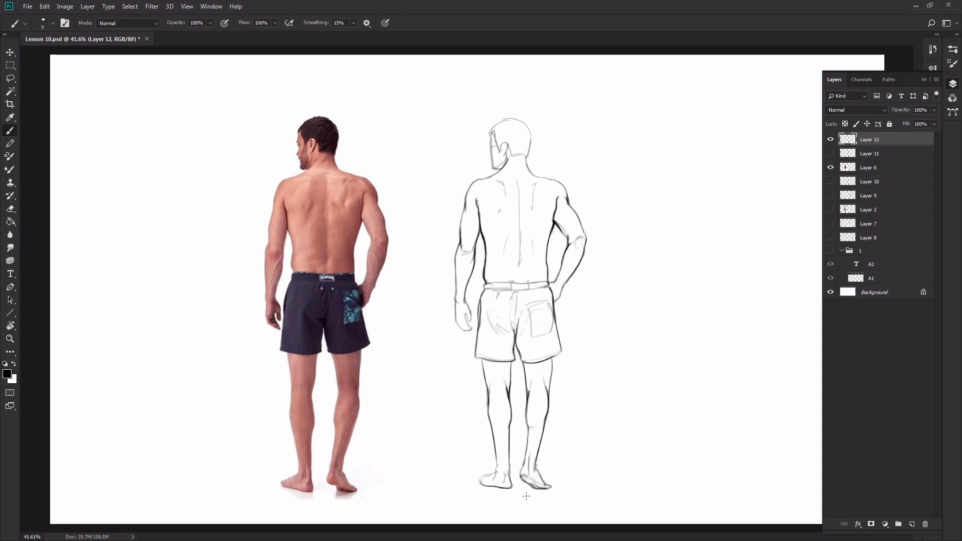
{"action": "mouse_move", "coordinate": [480, 487]}
{"action": "left_mouse_down"}
{"action": "mouse_move", "coordinate": [539, 488]}
{"action": "mouse_move", "coordinate": [487, 489]}
{"action": "mouse_move", "coordinate": [520, 493]}
{"action": "left_mouse_up"}
{"action": "left_click_drag", "start_coordinate": [465, 302], "coordinate": [479, 324]}
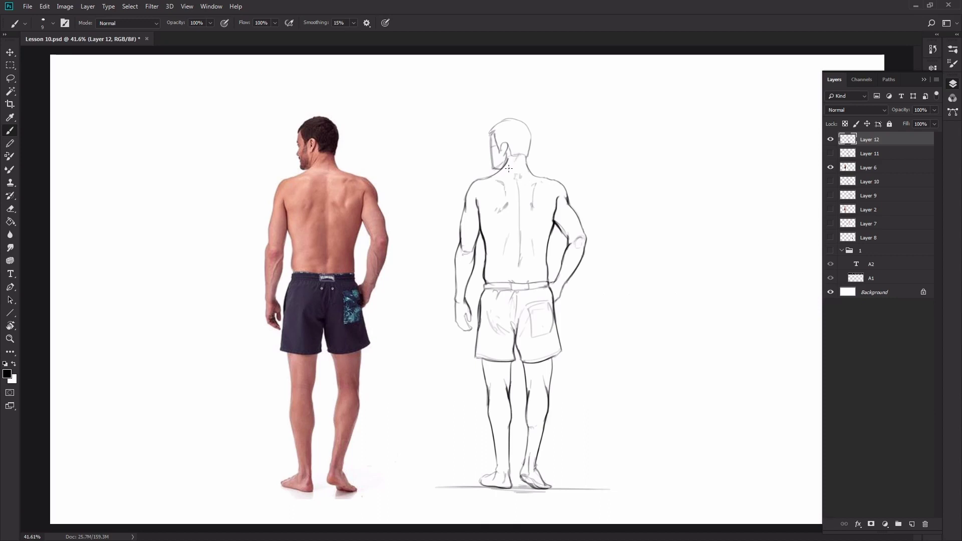
Step: Add nape and ear details to the line drawing and strengthen the neck-to-right-shoulder contour
{"action": "left_click_drag", "start_coordinate": [519, 159], "coordinate": [517, 187]}
{"action": "mouse_move", "coordinate": [504, 146]}
{"action": "left_mouse_down"}
{"action": "mouse_move", "coordinate": [505, 155]}
{"action": "mouse_move", "coordinate": [494, 127]}
{"action": "left_mouse_up"}
{"action": "mouse_move", "coordinate": [527, 157]}
{"action": "left_mouse_down"}
{"action": "mouse_move", "coordinate": [506, 156]}
{"action": "mouse_move", "coordinate": [518, 174]}
{"action": "mouse_move", "coordinate": [529, 176]}
{"action": "mouse_move", "coordinate": [527, 157]}
{"action": "mouse_move", "coordinate": [528, 168]}
{"action": "mouse_move", "coordinate": [566, 193]}
{"action": "left_mouse_up"}
{"action": "key", "text": "e"}
{"action": "key", "text": "b"}
Step: Darken the shorts' waistband, leg hems and center fold
{"action": "left_click_drag", "start_coordinate": [540, 360], "coordinate": [561, 352]}
{"action": "left_click_drag", "start_coordinate": [486, 284], "coordinate": [538, 287]}
{"action": "left_click_drag", "start_coordinate": [476, 359], "coordinate": [483, 359]}
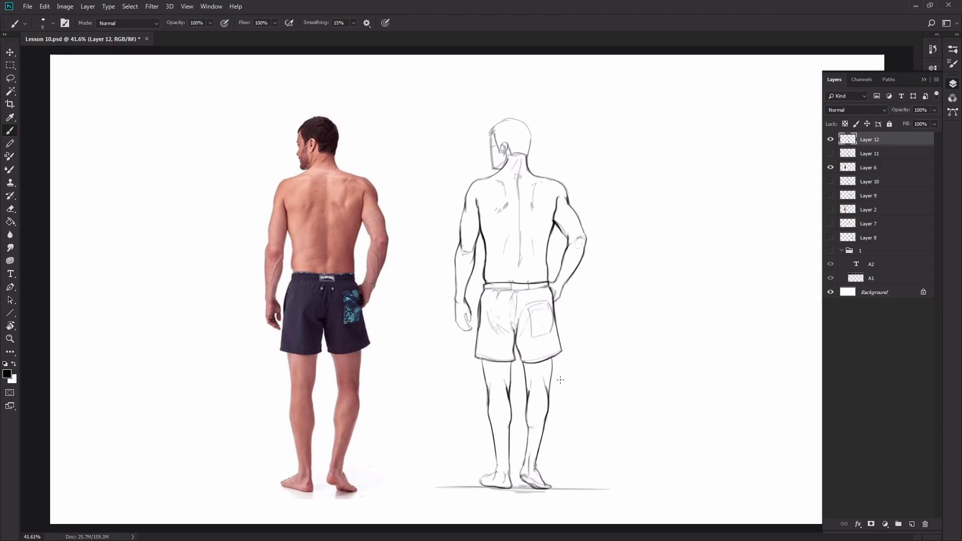
{"action": "mouse_move", "coordinate": [514, 329]}
{"action": "left_mouse_down"}
{"action": "mouse_move", "coordinate": [515, 343]}
{"action": "mouse_move", "coordinate": [513, 333]}
{"action": "left_mouse_up"}
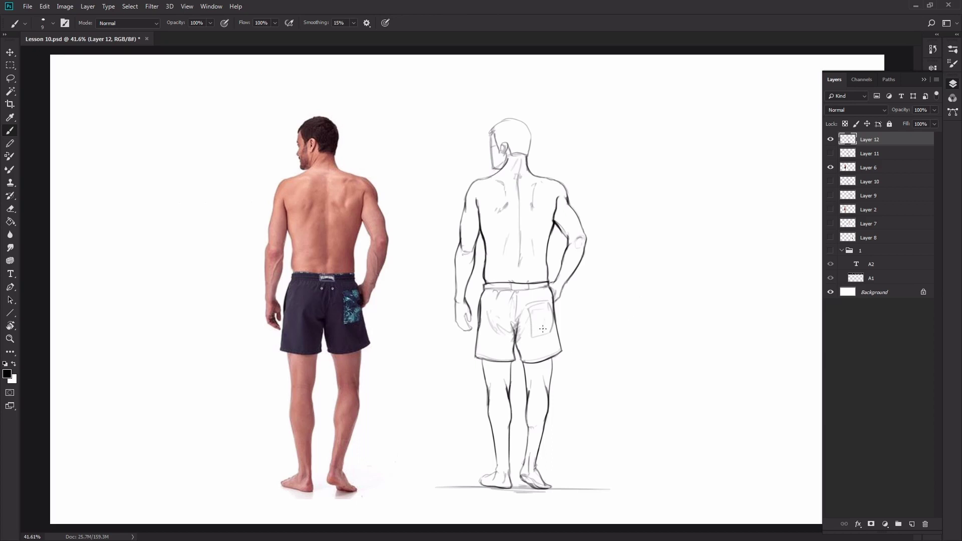
Step: Refine the right calf and foot lines, erase overlaps and go over the shorts hem again
{"action": "mouse_move", "coordinate": [530, 419]}
{"action": "left_mouse_down"}
{"action": "mouse_move", "coordinate": [537, 470]}
{"action": "mouse_move", "coordinate": [529, 464]}
{"action": "mouse_move", "coordinate": [480, 485]}
{"action": "mouse_move", "coordinate": [521, 488]}
{"action": "mouse_move", "coordinate": [523, 477]}
{"action": "mouse_move", "coordinate": [550, 488]}
{"action": "mouse_move", "coordinate": [531, 482]}
{"action": "left_mouse_up"}
{"action": "key", "text": "e"}
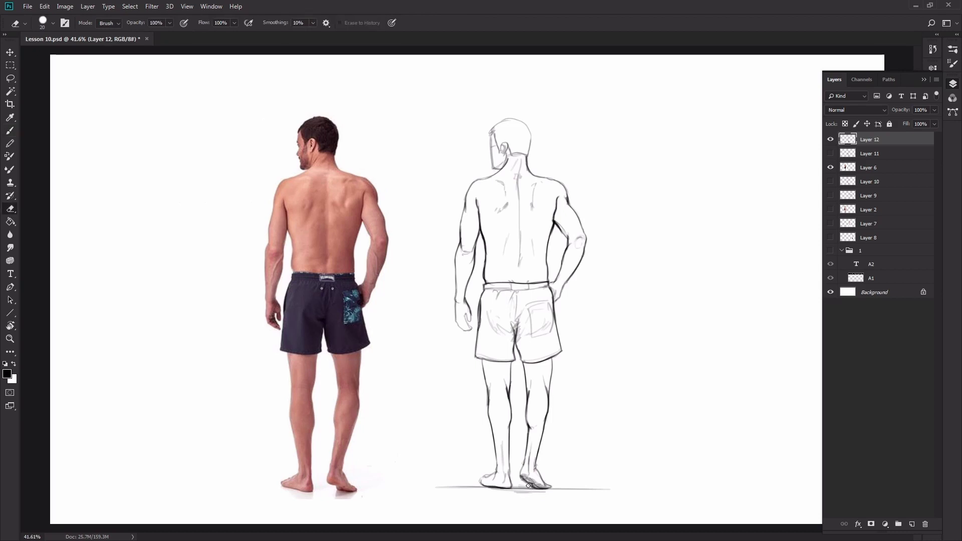
{"action": "mouse_move", "coordinate": [531, 397]}
{"action": "left_mouse_down"}
{"action": "mouse_move", "coordinate": [530, 427]}
{"action": "mouse_move", "coordinate": [545, 422]}
{"action": "mouse_move", "coordinate": [543, 436]}
{"action": "left_mouse_up"}
{"action": "key", "text": "b"}
{"action": "key", "text": "ctrl+z"}
{"action": "key", "text": "e"}
{"action": "key", "text": "b"}
{"action": "key", "text": "e"}
{"action": "key", "text": "b"}
{"action": "mouse_move", "coordinate": [552, 363]}
{"action": "left_mouse_down"}
{"action": "mouse_move", "coordinate": [548, 401]}
{"action": "mouse_move", "coordinate": [545, 360]}
{"action": "mouse_move", "coordinate": [486, 359]}
{"action": "left_mouse_up"}
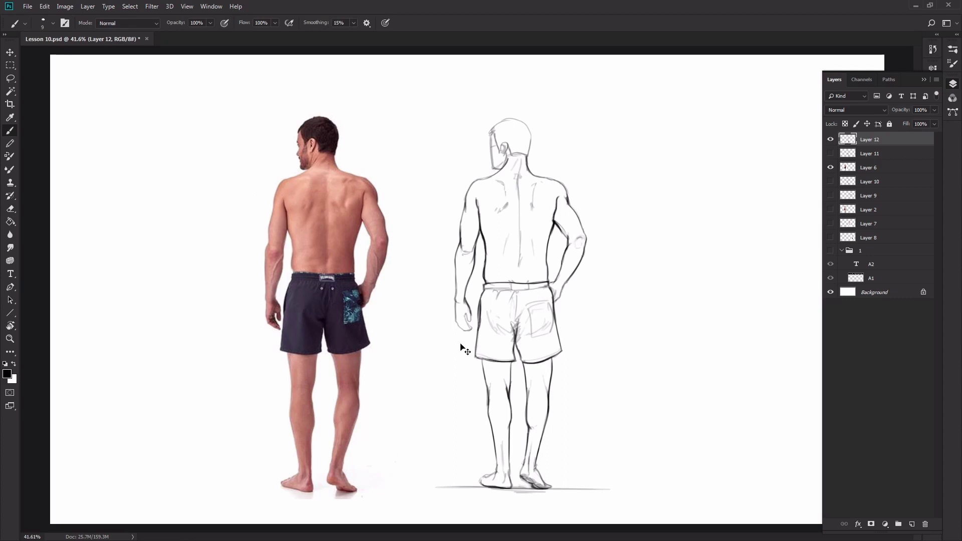
Step: Show Layer 11 and move its construction sketch to the empty area right of the line drawing
{"action": "key", "text": "ctrl+shift+alt+e"}
{"action": "key", "text": "v"}
{"action": "key", "text": "3"}
{"action": "key", "text": "Delete"}
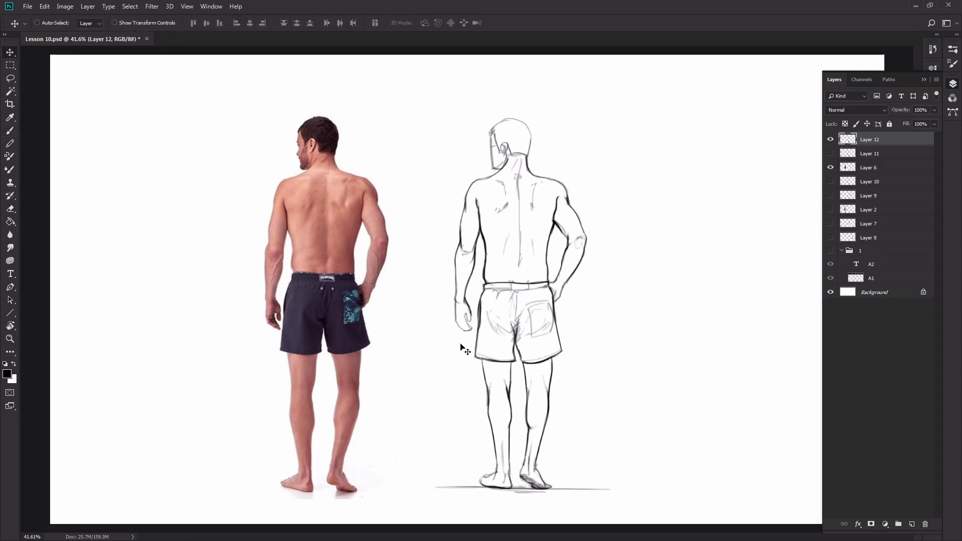
{"action": "left_click", "coordinate": [831, 153]}
{"action": "left_click", "coordinate": [870, 154]}
{"action": "left_click_drag", "start_coordinate": [549, 385], "coordinate": [720, 386]}
{"action": "key", "text": "0"}
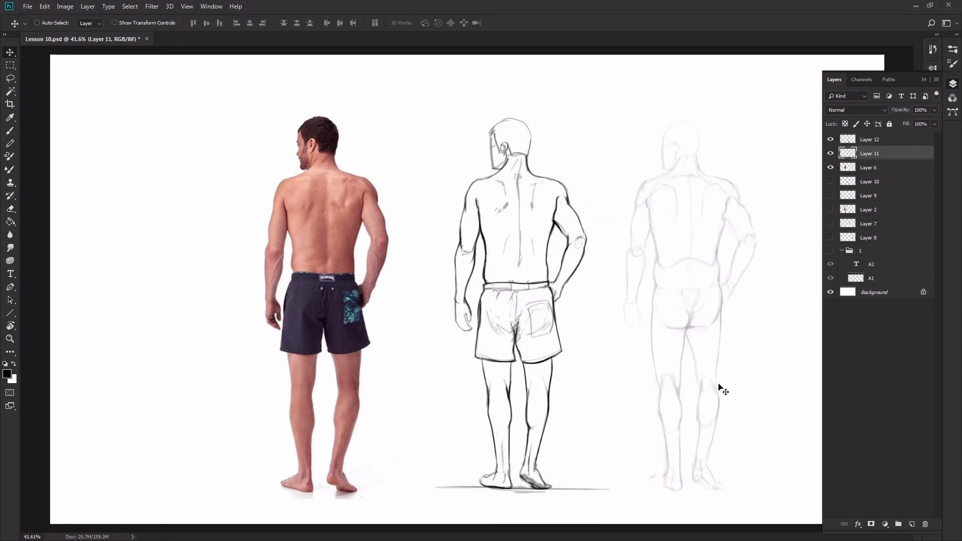
Step: Add a new layer above Layer 11 and ink the right arm of the construction figure on it
{"action": "key", "text": "ctrl+shift+alt+e"}
{"action": "key", "text": "b"}
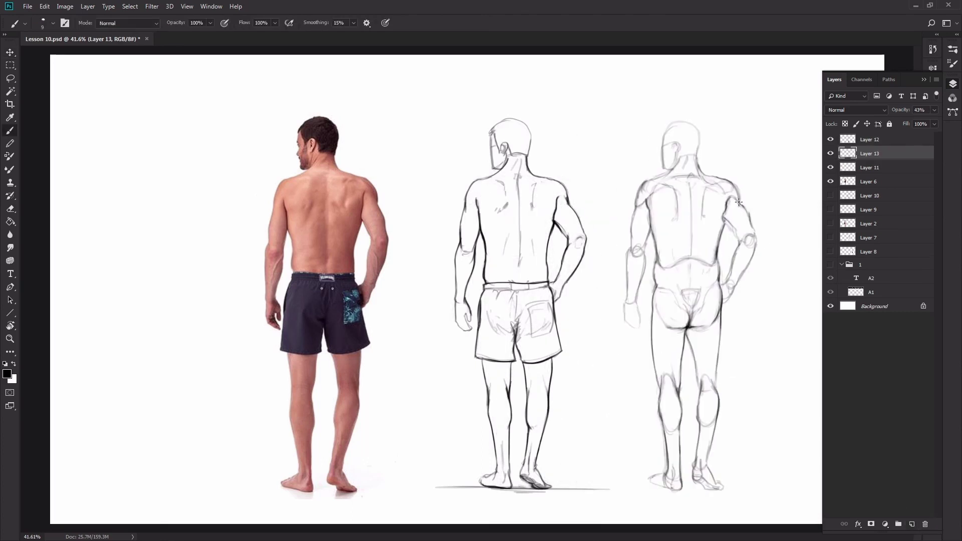
{"action": "mouse_move", "coordinate": [738, 202]}
{"action": "left_mouse_down"}
{"action": "mouse_move", "coordinate": [757, 246]}
{"action": "mouse_move", "coordinate": [736, 238]}
{"action": "mouse_move", "coordinate": [733, 283]}
{"action": "left_mouse_up"}
{"action": "left_click_drag", "start_coordinate": [739, 248], "coordinate": [725, 300]}
Step: Set the opacity of Layer 11 to 60% and of Layer 13 to 100%
{"action": "key", "text": "v"}
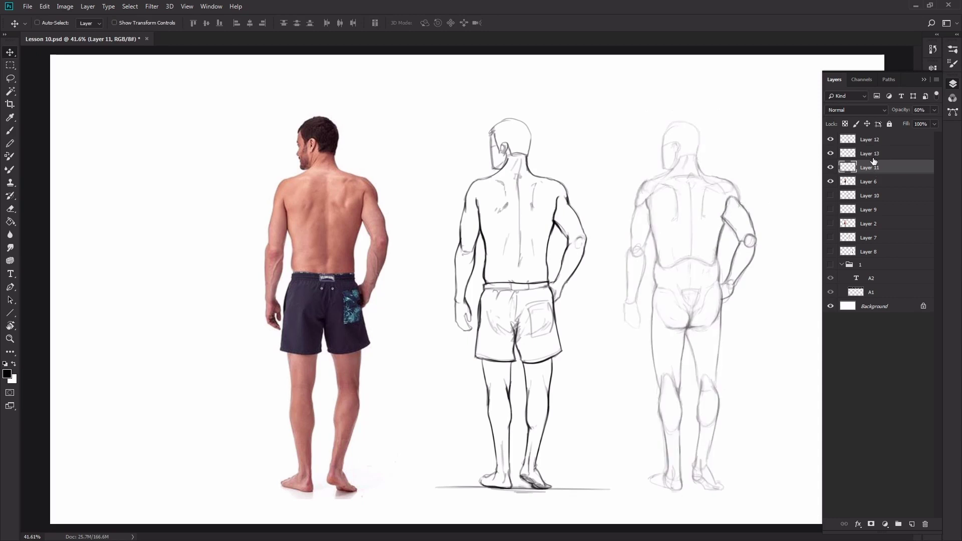
{"action": "key", "text": "b"}
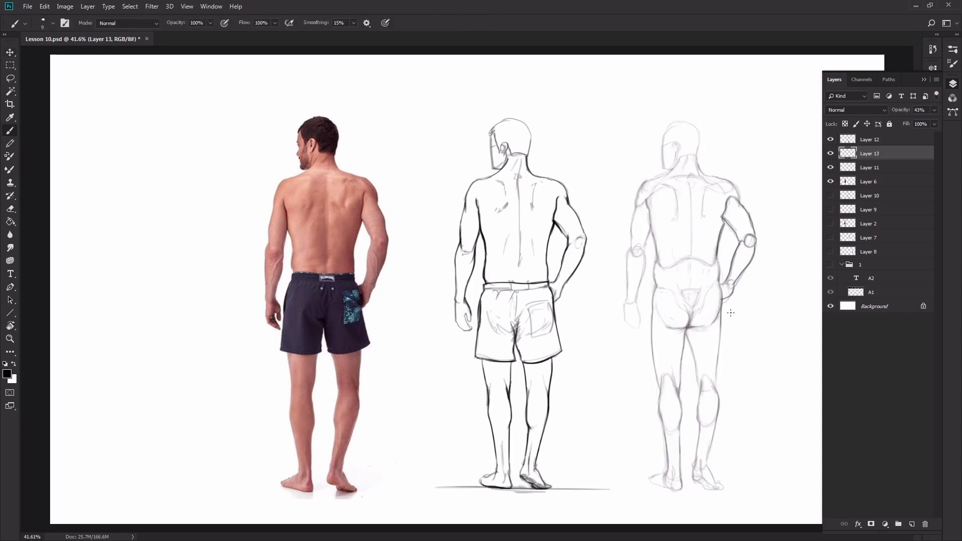
{"action": "key", "text": "v"}
{"action": "key", "text": "0"}
{"action": "key", "text": "b"}
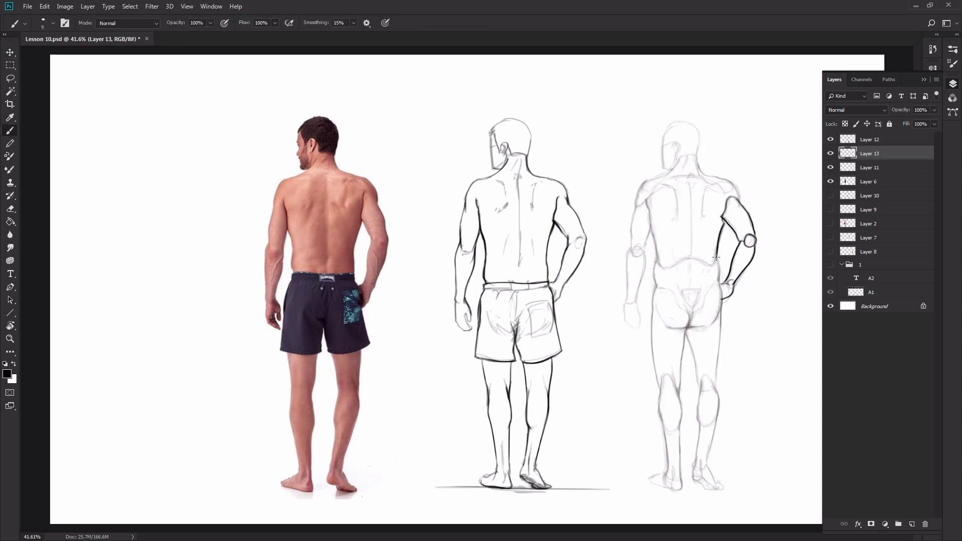
Step: Ink the construction figure's torso sides, shoulders and left arm down to the hand
{"action": "mouse_move", "coordinate": [716, 259]}
{"action": "left_mouse_down"}
{"action": "mouse_move", "coordinate": [663, 265]}
{"action": "mouse_move", "coordinate": [682, 253]}
{"action": "mouse_move", "coordinate": [669, 263]}
{"action": "mouse_move", "coordinate": [704, 265]}
{"action": "mouse_move", "coordinate": [694, 256]}
{"action": "mouse_move", "coordinate": [669, 266]}
{"action": "mouse_move", "coordinate": [716, 256]}
{"action": "left_mouse_up"}
{"action": "key", "text": "ctrl+z"}
{"action": "key", "text": "ctrl+z"}
{"action": "key", "text": "ctrl+z"}
{"action": "key", "text": "ctrl+z"}
{"action": "left_click_drag", "start_coordinate": [646, 203], "coordinate": [661, 263]}
{"action": "mouse_move", "coordinate": [740, 199]}
{"action": "left_mouse_down"}
{"action": "mouse_move", "coordinate": [682, 160]}
{"action": "mouse_move", "coordinate": [633, 211]}
{"action": "mouse_move", "coordinate": [635, 201]}
{"action": "mouse_move", "coordinate": [631, 252]}
{"action": "left_mouse_up"}
{"action": "key", "text": "ctrl+z"}
{"action": "left_click_drag", "start_coordinate": [634, 211], "coordinate": [643, 299]}
{"action": "left_click_drag", "start_coordinate": [629, 247], "coordinate": [641, 308]}
Step: Ink the construction figure's waist sides and pelvis, and start the outer right thigh
{"action": "left_click_drag", "start_coordinate": [657, 260], "coordinate": [654, 303]}
{"action": "mouse_move", "coordinate": [717, 259]}
{"action": "left_mouse_down"}
{"action": "mouse_move", "coordinate": [716, 320]}
{"action": "mouse_move", "coordinate": [694, 329]}
{"action": "left_mouse_up"}
{"action": "mouse_move", "coordinate": [655, 299]}
{"action": "left_mouse_down"}
{"action": "mouse_move", "coordinate": [689, 328]}
{"action": "mouse_move", "coordinate": [690, 317]}
{"action": "mouse_move", "coordinate": [716, 388]}
{"action": "mouse_move", "coordinate": [702, 391]}
{"action": "left_mouse_up"}
Step: Ink the inner thigh contours and the outer left thigh of the construction figure down to the knees
{"action": "key", "text": "e"}
{"action": "key", "text": "b"}
{"action": "left_click_drag", "start_coordinate": [688, 338], "coordinate": [700, 389]}
{"action": "key", "text": "ctrl+z"}
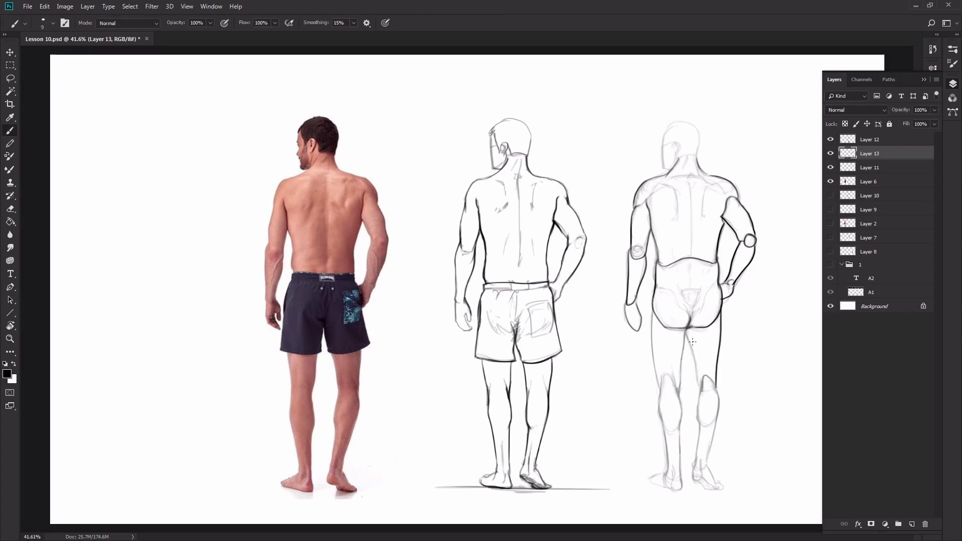
{"action": "mouse_move", "coordinate": [686, 334]}
{"action": "left_mouse_down"}
{"action": "mouse_move", "coordinate": [698, 394]}
{"action": "mouse_move", "coordinate": [702, 381]}
{"action": "mouse_move", "coordinate": [680, 373]}
{"action": "mouse_move", "coordinate": [677, 392]}
{"action": "left_mouse_up"}
{"action": "left_click_drag", "start_coordinate": [652, 309], "coordinate": [661, 401]}
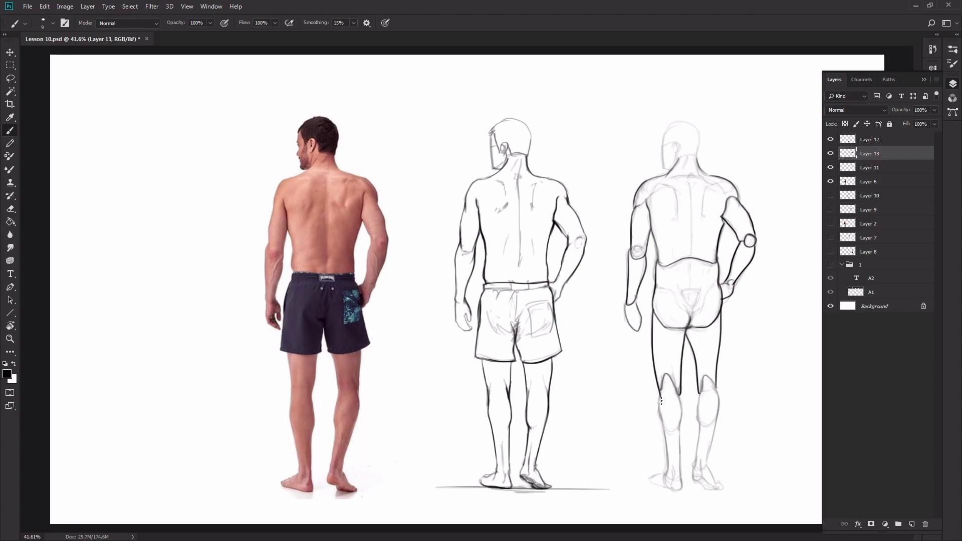
Step: Ink the construction figure's calf shapes, lower legs and feet
{"action": "mouse_move", "coordinate": [712, 382]}
{"action": "left_mouse_down"}
{"action": "mouse_move", "coordinate": [707, 426]}
{"action": "mouse_move", "coordinate": [697, 412]}
{"action": "mouse_move", "coordinate": [671, 430]}
{"action": "mouse_move", "coordinate": [658, 402]}
{"action": "mouse_move", "coordinate": [666, 471]}
{"action": "mouse_move", "coordinate": [654, 474]}
{"action": "mouse_move", "coordinate": [678, 473]}
{"action": "left_mouse_up"}
{"action": "mouse_move", "coordinate": [680, 428]}
{"action": "left_mouse_down"}
{"action": "mouse_move", "coordinate": [680, 468]}
{"action": "mouse_move", "coordinate": [694, 471]}
{"action": "left_mouse_up"}
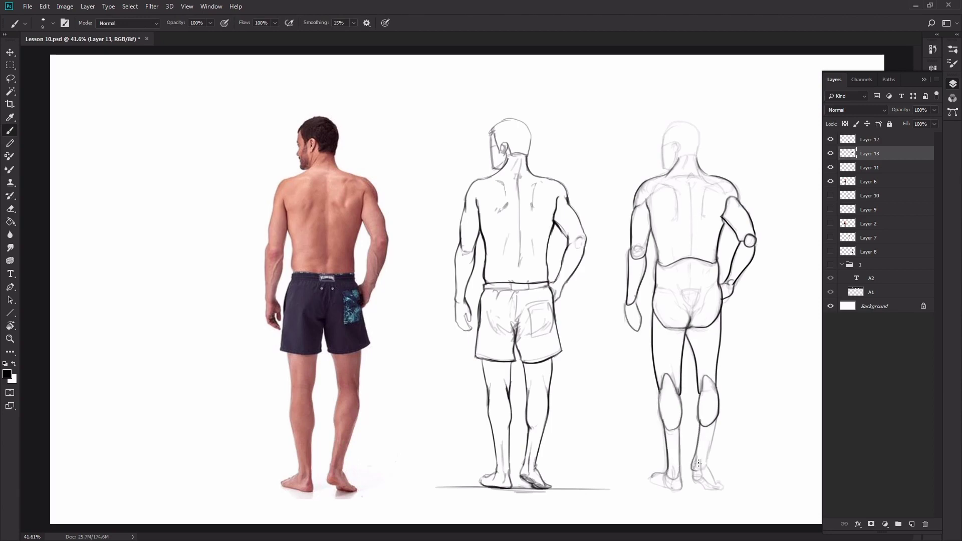
{"action": "key", "text": "ctrl+z"}
{"action": "key", "text": "e"}
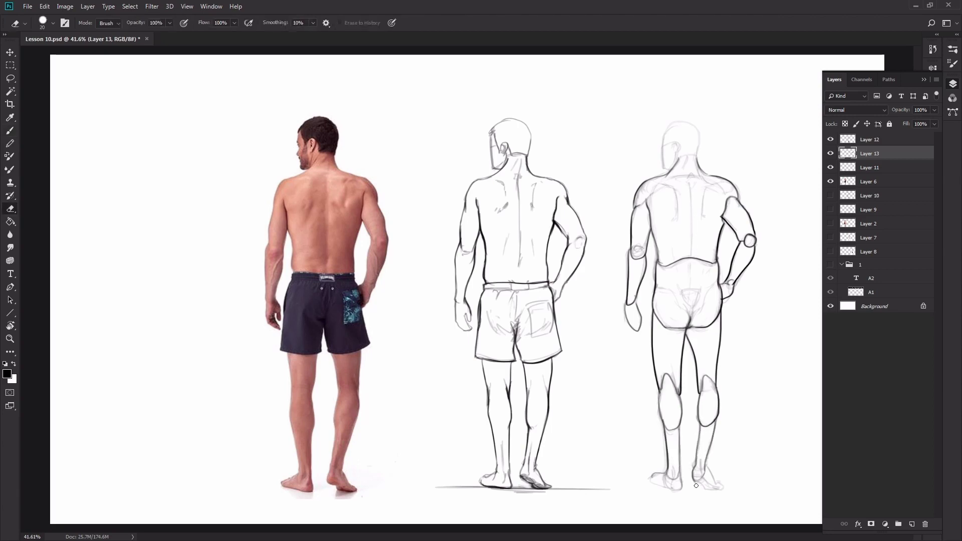
{"action": "key", "text": "b"}
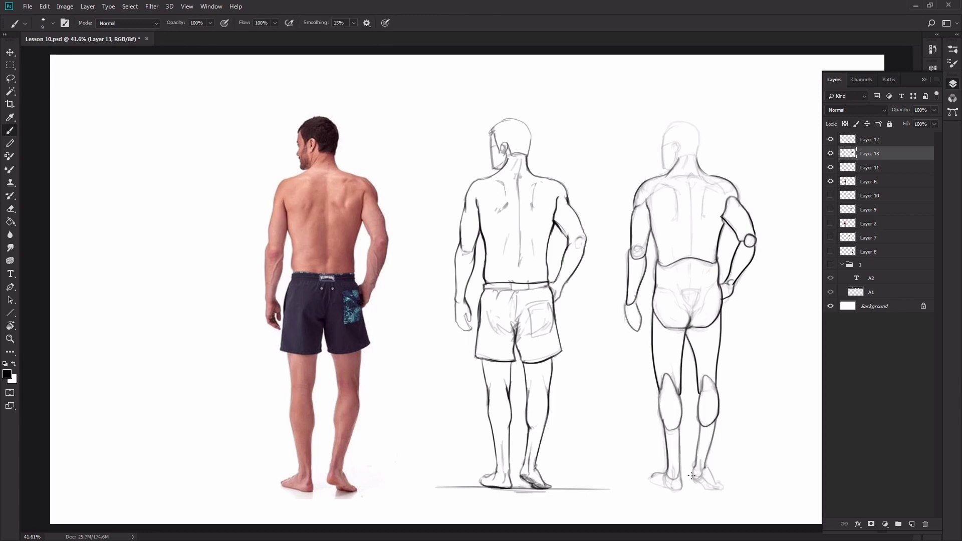
{"action": "mouse_move", "coordinate": [707, 468]}
{"action": "left_mouse_down"}
{"action": "mouse_move", "coordinate": [718, 489]}
{"action": "mouse_move", "coordinate": [665, 489]}
{"action": "mouse_move", "coordinate": [671, 474]}
{"action": "left_mouse_up"}
Step: Ink the construction figure's head, jaw and neck, and draw the spine line down to the pelvis
{"action": "mouse_move", "coordinate": [665, 170]}
{"action": "left_mouse_down"}
{"action": "mouse_move", "coordinate": [664, 143]}
{"action": "mouse_move", "coordinate": [699, 132]}
{"action": "mouse_move", "coordinate": [701, 159]}
{"action": "left_mouse_up"}
{"action": "mouse_move", "coordinate": [669, 126]}
{"action": "left_mouse_down"}
{"action": "mouse_move", "coordinate": [698, 128]}
{"action": "mouse_move", "coordinate": [674, 165]}
{"action": "mouse_move", "coordinate": [693, 288]}
{"action": "left_mouse_up"}
{"action": "key", "text": "ctrl+z"}
{"action": "left_click_drag", "start_coordinate": [690, 184], "coordinate": [684, 316]}
Step: Reinforce the buttock, left elbow and shoulder shapes, and merge the inked layer down into Layer 11
{"action": "left_click_drag", "start_coordinate": [718, 287], "coordinate": [699, 314]}
{"action": "mouse_move", "coordinate": [632, 248]}
{"action": "left_mouse_down"}
{"action": "mouse_move", "coordinate": [636, 258]}
{"action": "mouse_move", "coordinate": [634, 247]}
{"action": "left_mouse_up"}
{"action": "mouse_move", "coordinate": [727, 198]}
{"action": "left_mouse_down"}
{"action": "mouse_move", "coordinate": [722, 181]}
{"action": "mouse_move", "coordinate": [722, 197]}
{"action": "left_mouse_up"}
{"action": "left_click_drag", "start_coordinate": [645, 200], "coordinate": [635, 193]}
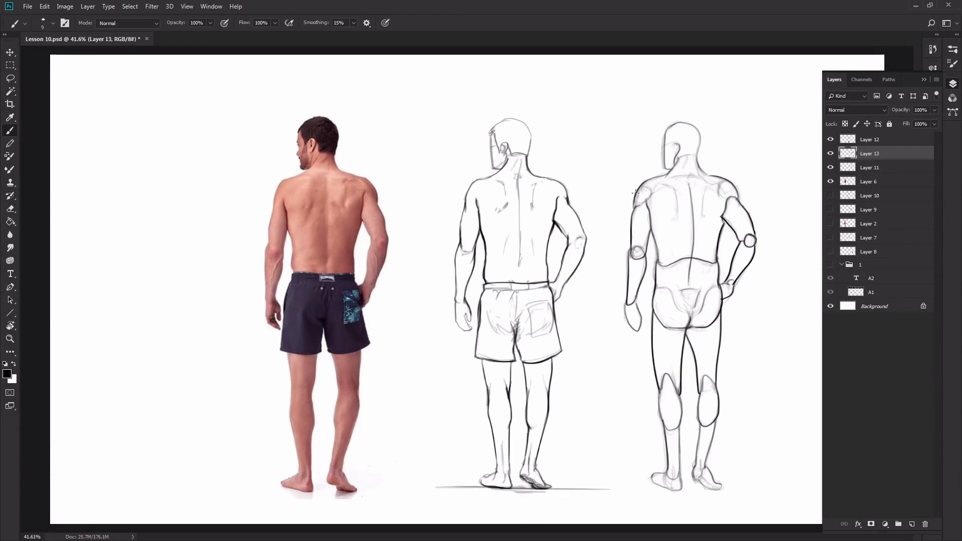
{"action": "key", "text": "ctrl+e"}
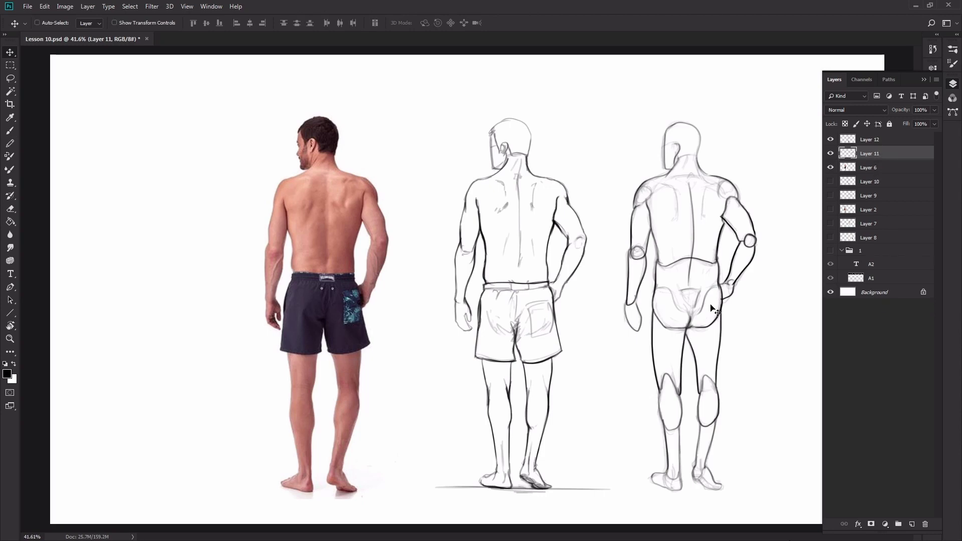
Step: Hide the reference photo on Layer 6 and show the front-view figures on Layers 9 and 10
{"action": "key", "text": "z"}
{"action": "left_click_drag", "start_coordinate": [714, 318], "coordinate": [651, 410]}
{"action": "left_click", "coordinate": [831, 167]}
{"action": "left_click", "coordinate": [831, 181]}
{"action": "left_click", "coordinate": [831, 196]}
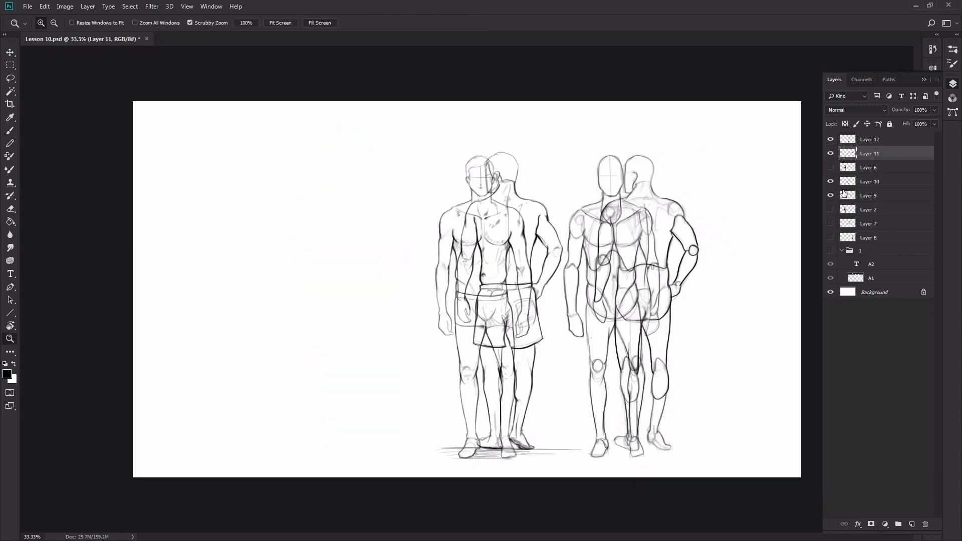
Step: Move Layers 9 and 10 together to the left side of the canvas
{"action": "left_click", "coordinate": [878, 196]}
{"action": "left_click", "coordinate": [877, 181], "text": "shift"}
{"action": "key", "text": "v"}
{"action": "left_click_drag", "start_coordinate": [727, 396], "coordinate": [449, 424]}
Step: Show only the line drawings on Layers 10 and 12, and move the Layer 12 back view beside the front view
{"action": "left_click", "coordinate": [832, 181]}
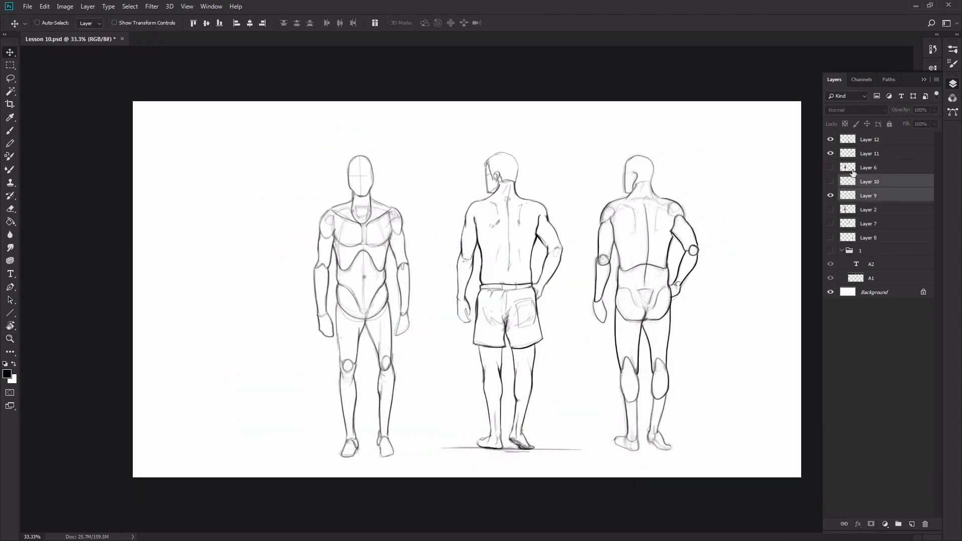
{"action": "left_click", "coordinate": [831, 140]}
{"action": "left_click", "coordinate": [831, 139]}
{"action": "left_click", "coordinate": [830, 153]}
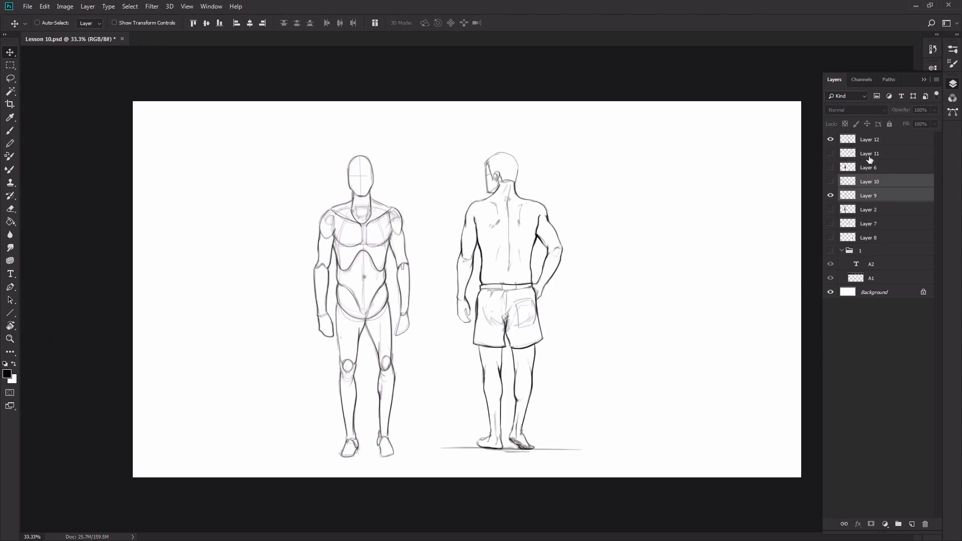
{"action": "left_click", "coordinate": [830, 182]}
{"action": "left_click", "coordinate": [831, 196]}
{"action": "left_click", "coordinate": [870, 139]}
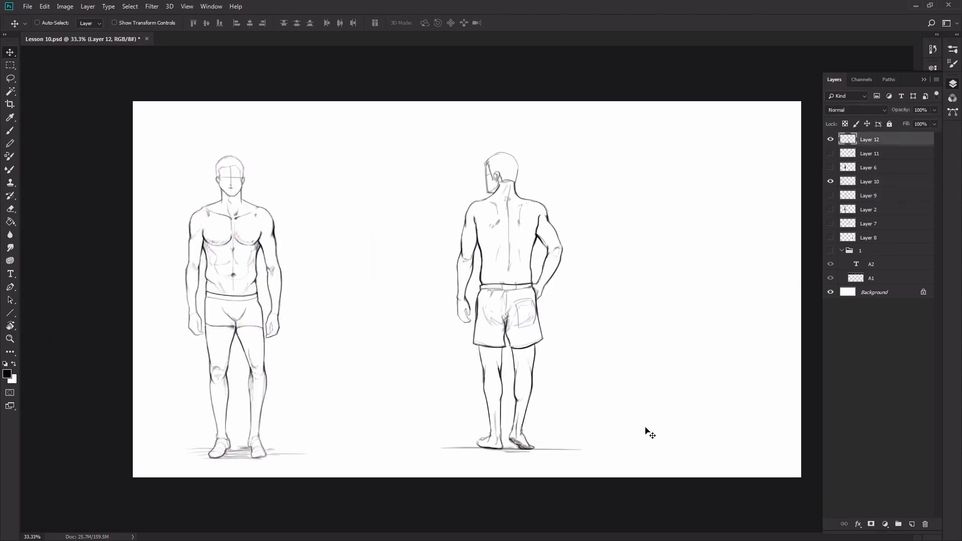
{"action": "left_click_drag", "start_coordinate": [645, 433], "coordinate": [513, 448]}
Step: Show Layers 9 and 11, and move the front-view construction figure between the back-view line drawing and the back-view construction figure
{"action": "left_click", "coordinate": [831, 154]}
{"action": "left_click", "coordinate": [830, 196]}
{"action": "left_click", "coordinate": [870, 195]}
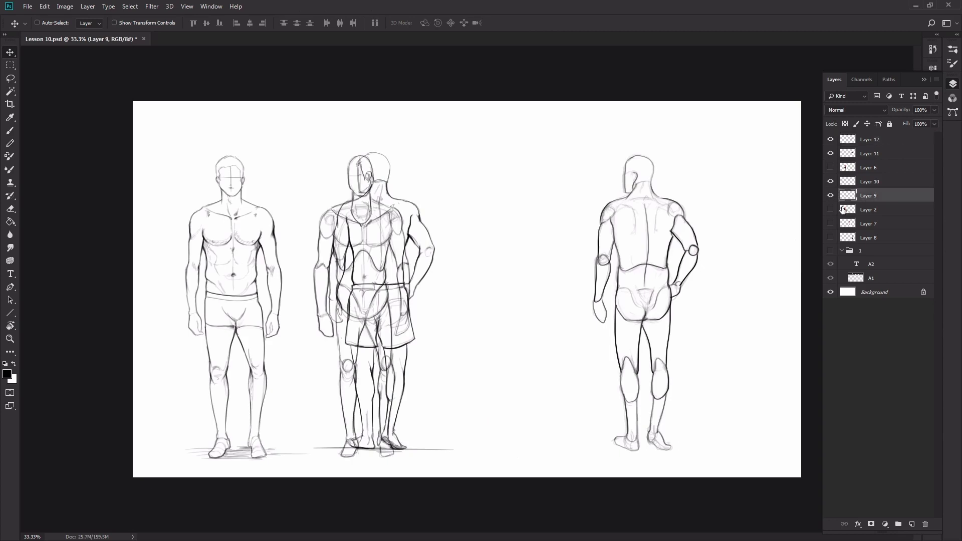
{"action": "left_click_drag", "start_coordinate": [466, 387], "coordinate": [613, 397]}
Step: Shift both construction figures to the right, and nudge the front-view one on Layer 9 slightly left to even the spacing
{"action": "left_click", "coordinate": [875, 154], "text": "ctrl"}
{"action": "left_click_drag", "start_coordinate": [671, 348], "coordinate": [714, 348]}
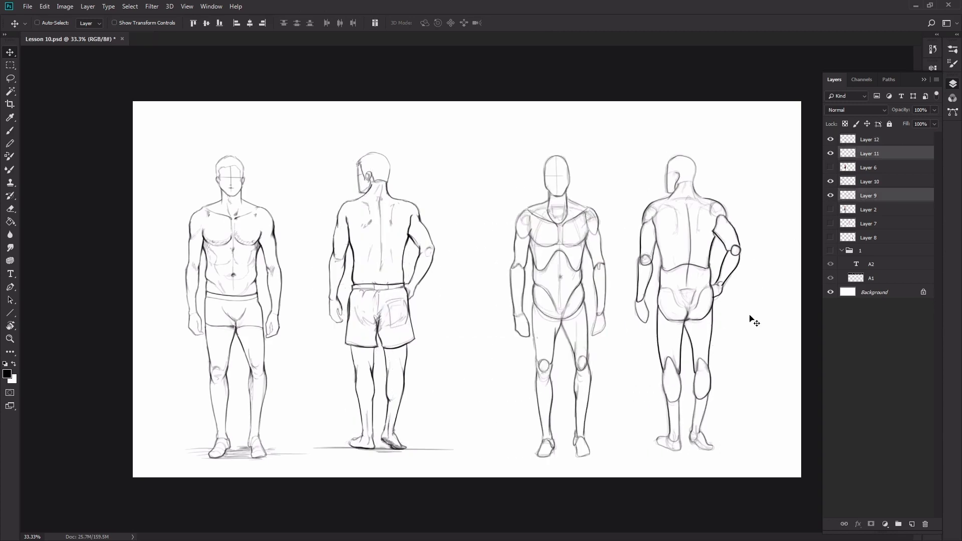
{"action": "left_click", "coordinate": [869, 223]}
{"action": "left_click", "coordinate": [868, 196]}
{"action": "left_click_drag", "start_coordinate": [751, 294], "coordinate": [735, 293]}
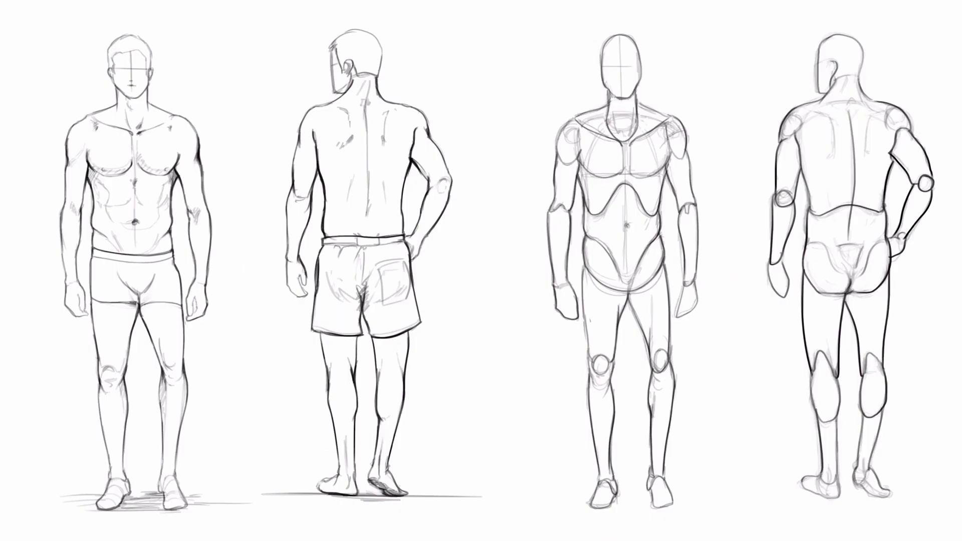